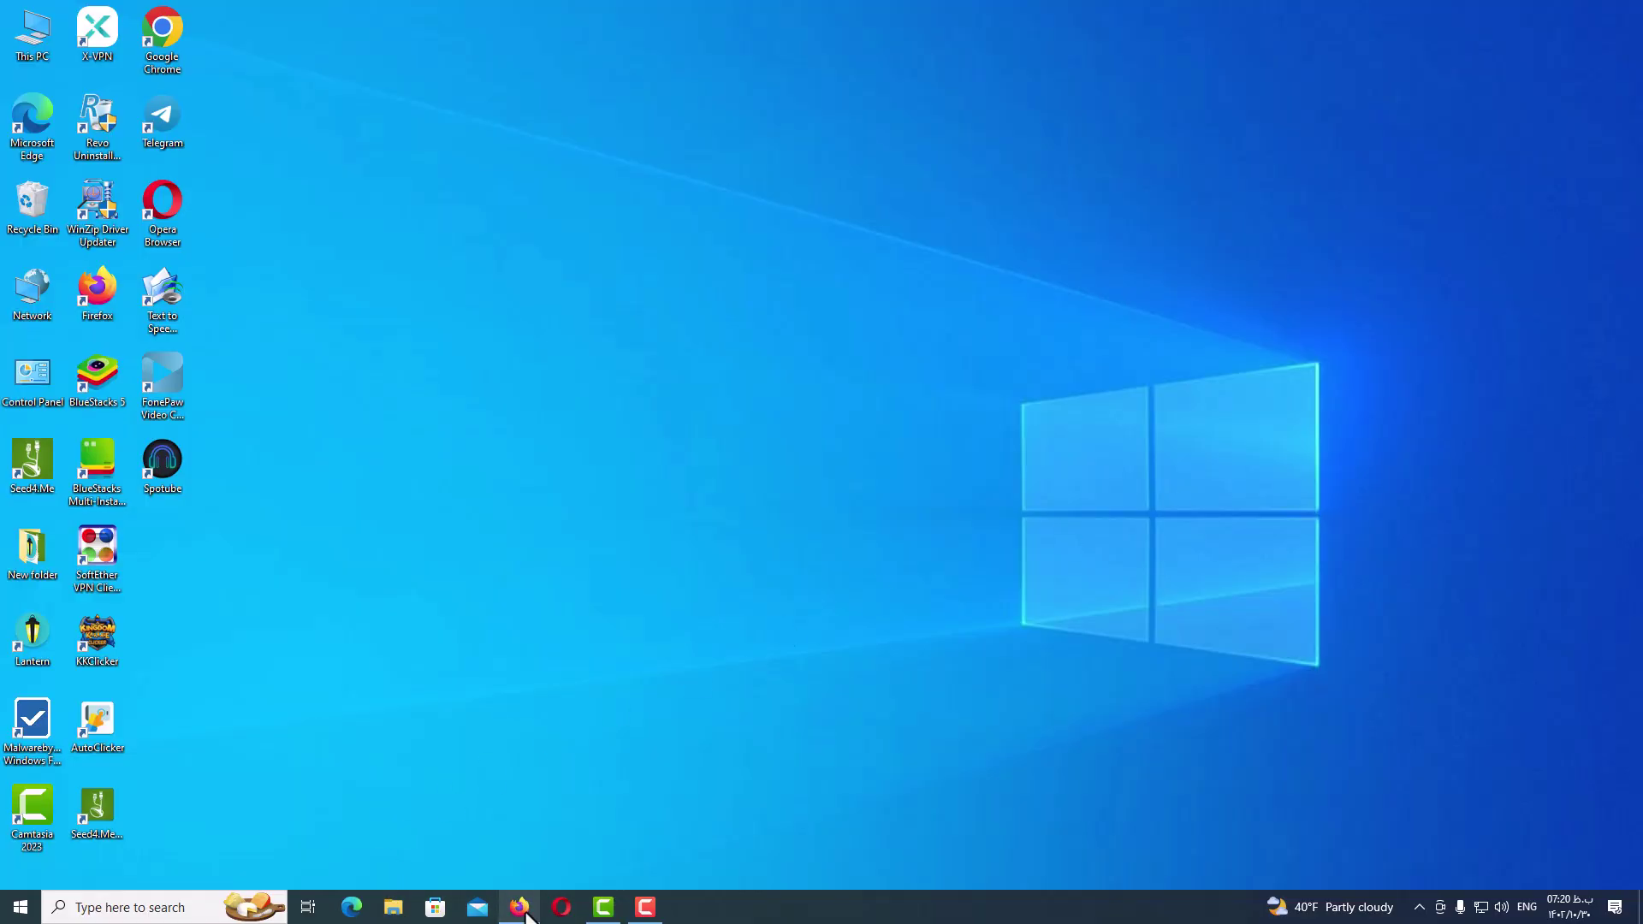
- Maximize Firefox and go to the geph.io website
{"action": "left_click", "coordinate": [520, 907]}
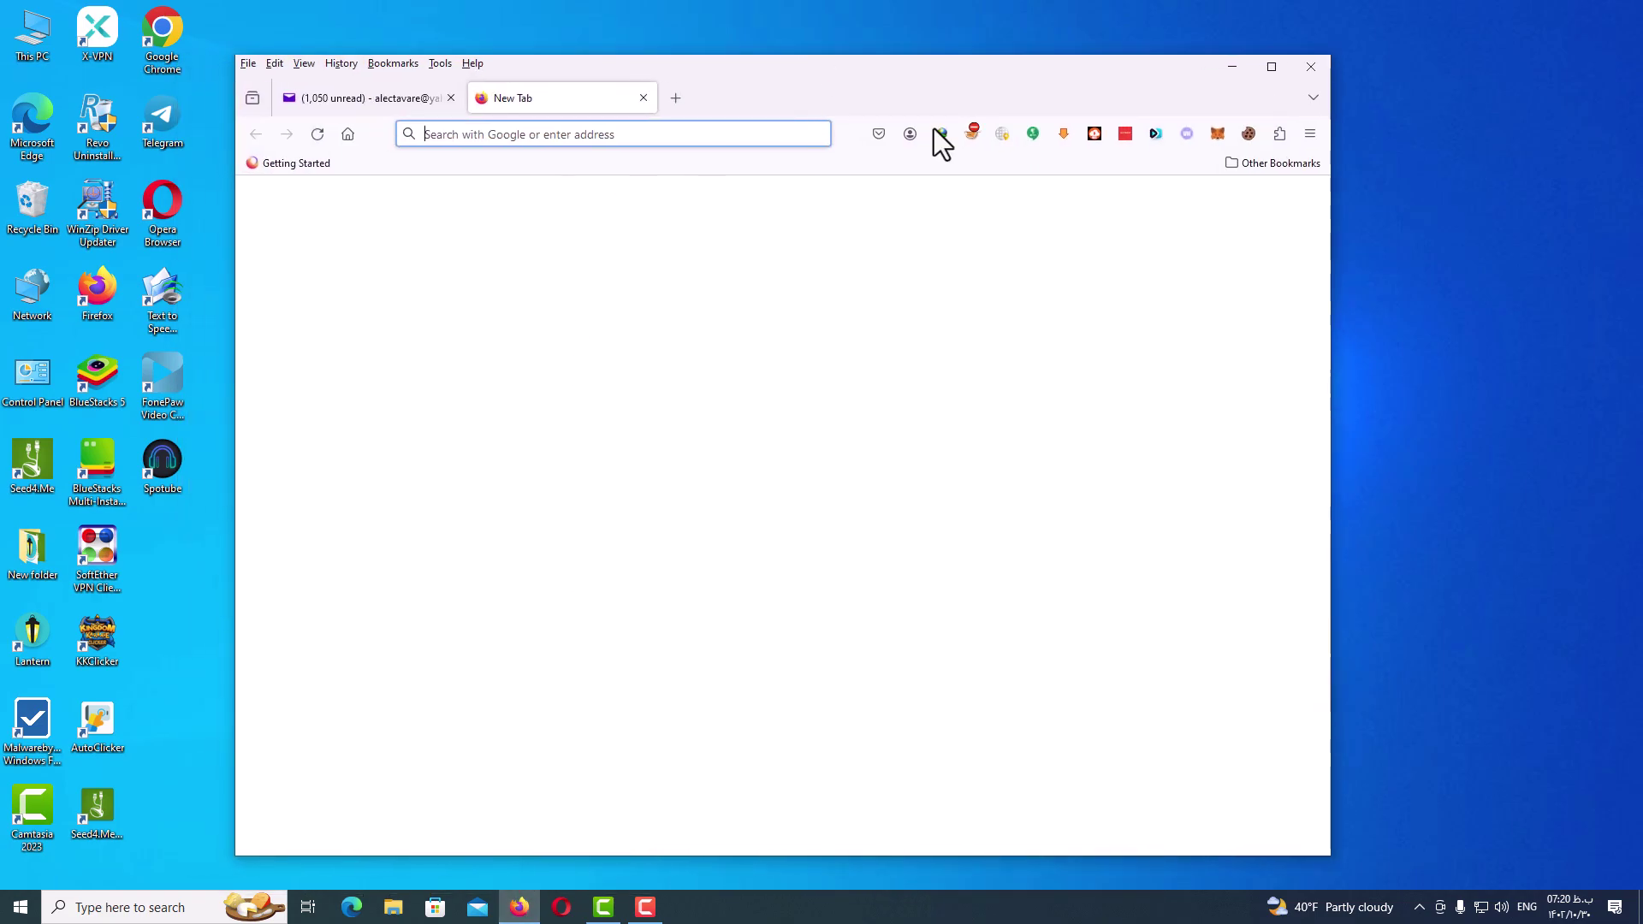
{"action": "left_click", "coordinate": [1274, 70]}
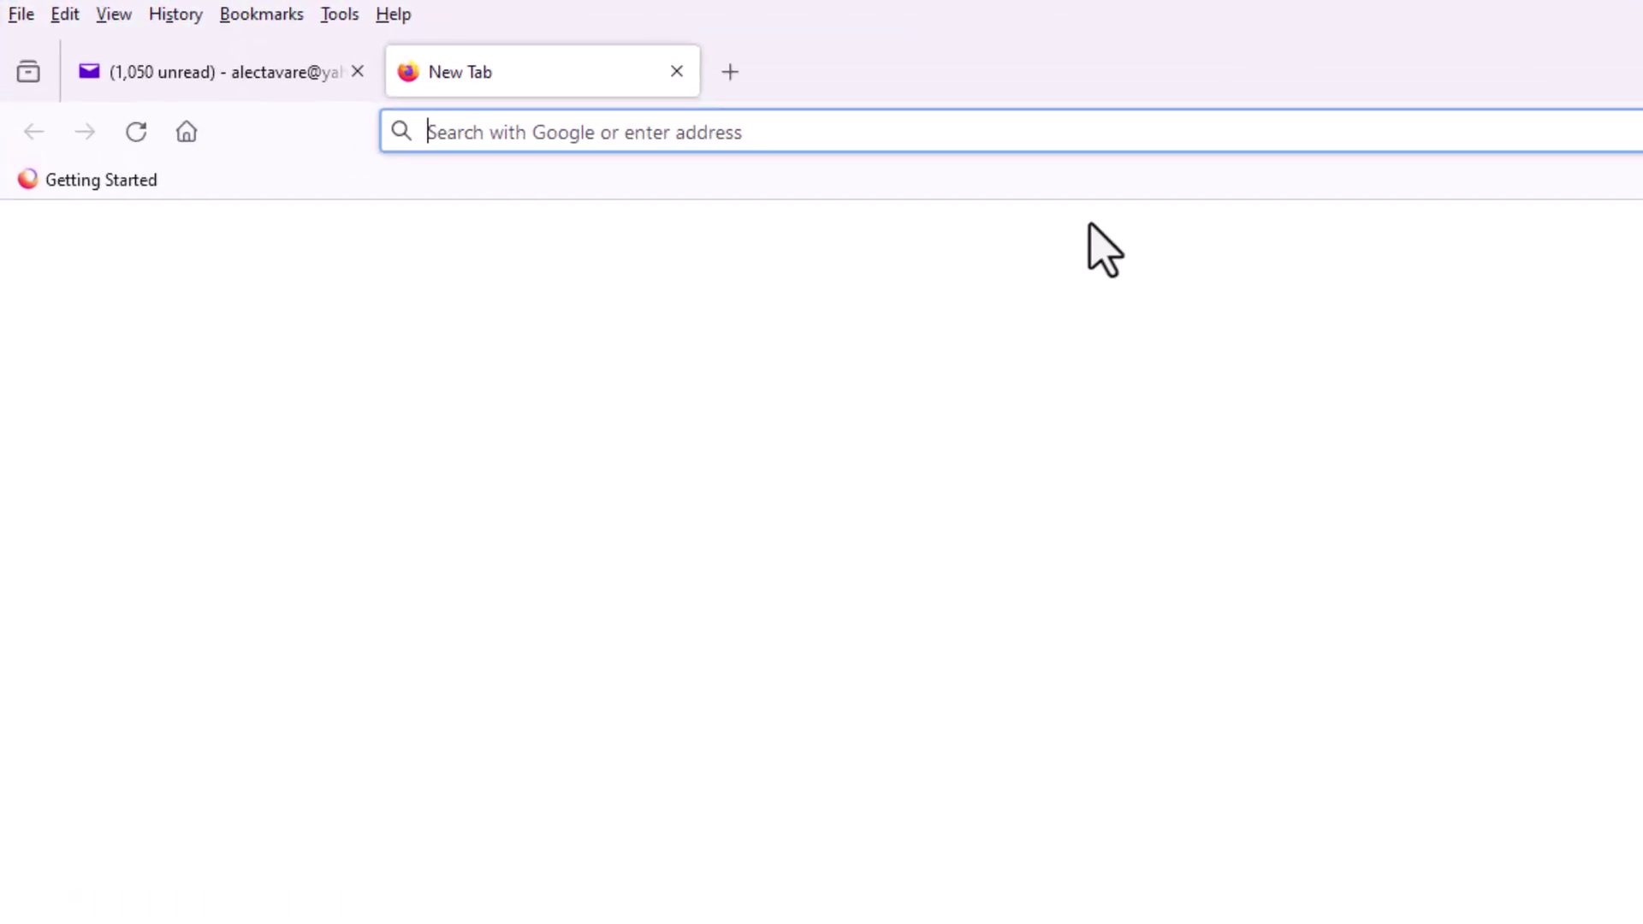
{"action": "type", "text": "geph.io"}
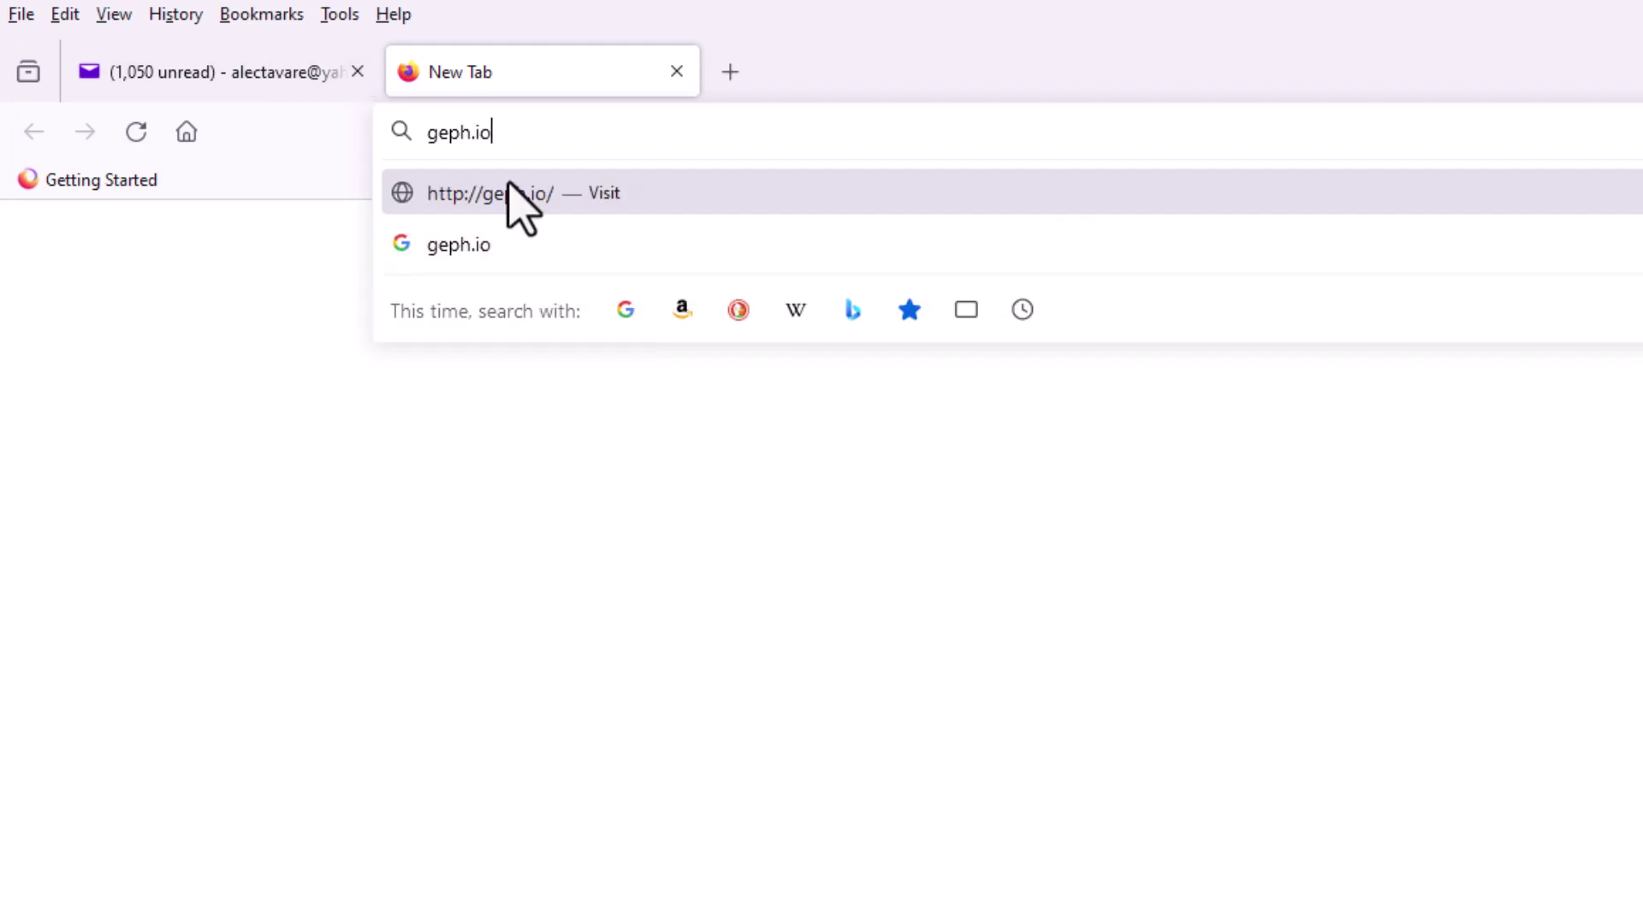
{"action": "left_click", "coordinate": [514, 202]}
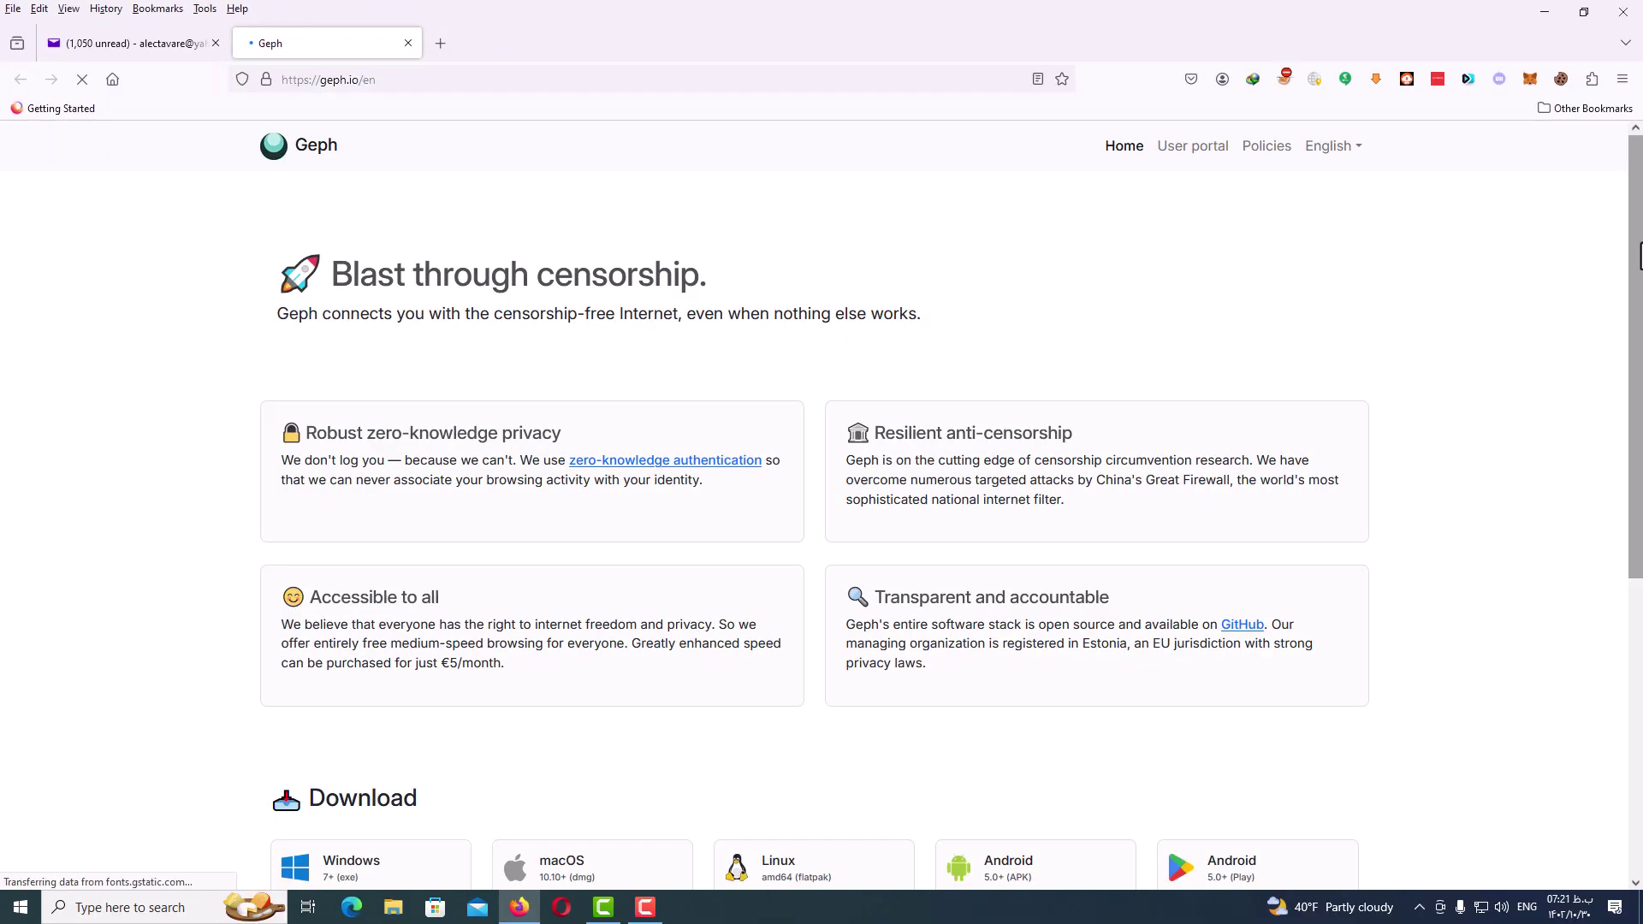
- Download the Windows installer geph-windows-setup.exe from the Download section
{"action": "left_click_drag", "start_coordinate": [1639, 255], "coordinate": [1639, 518]}
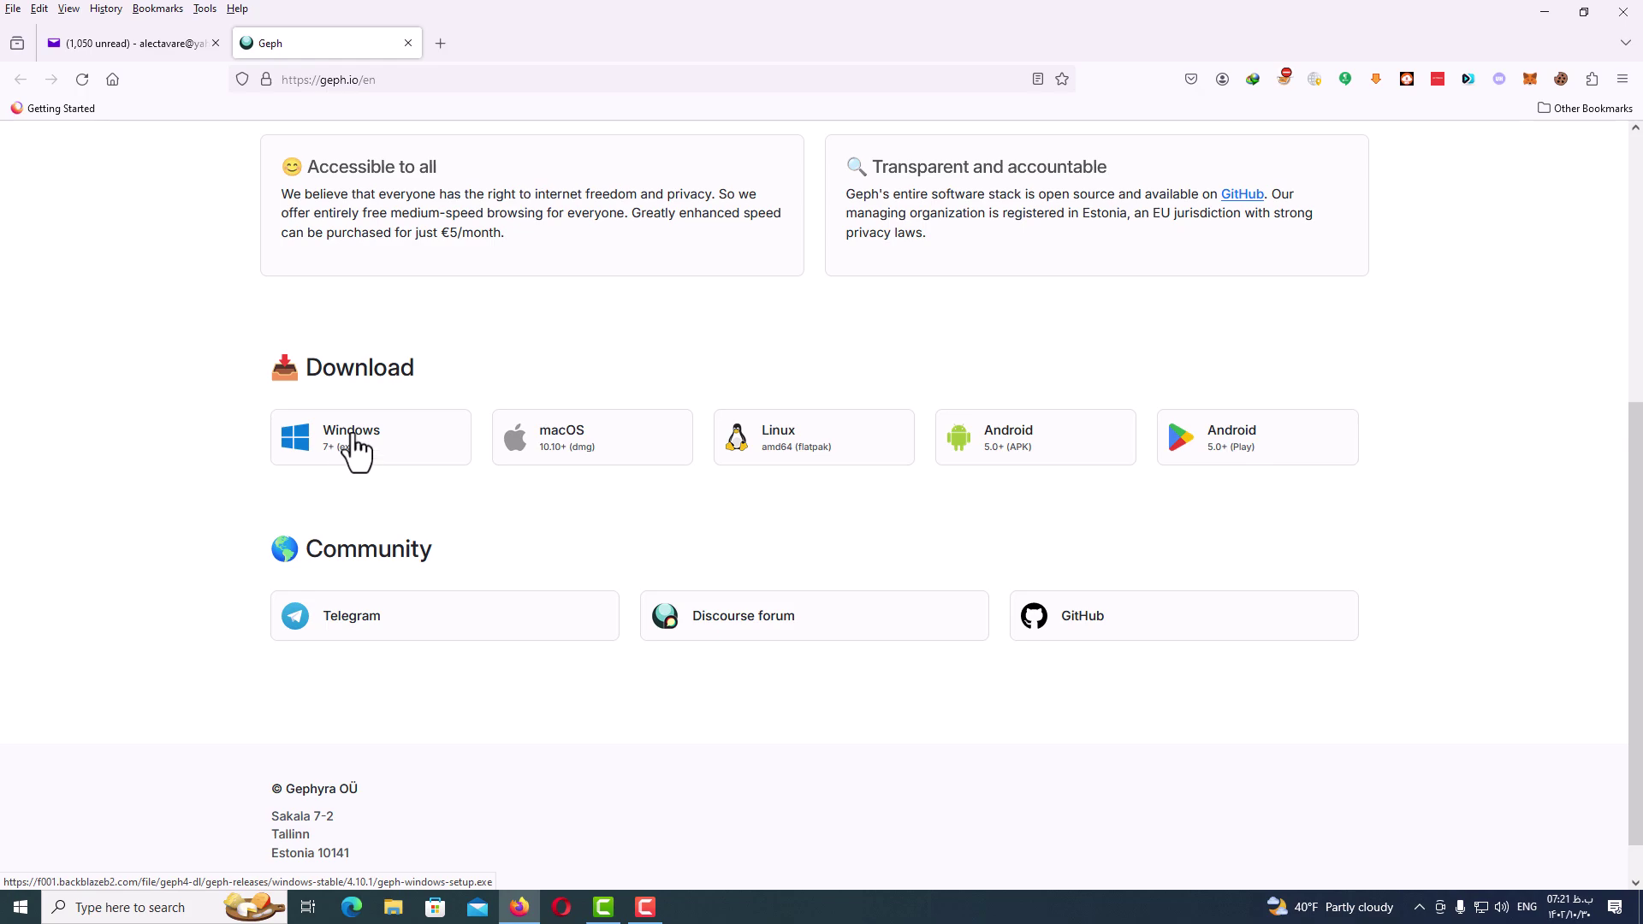
{"action": "left_click", "coordinate": [351, 437]}
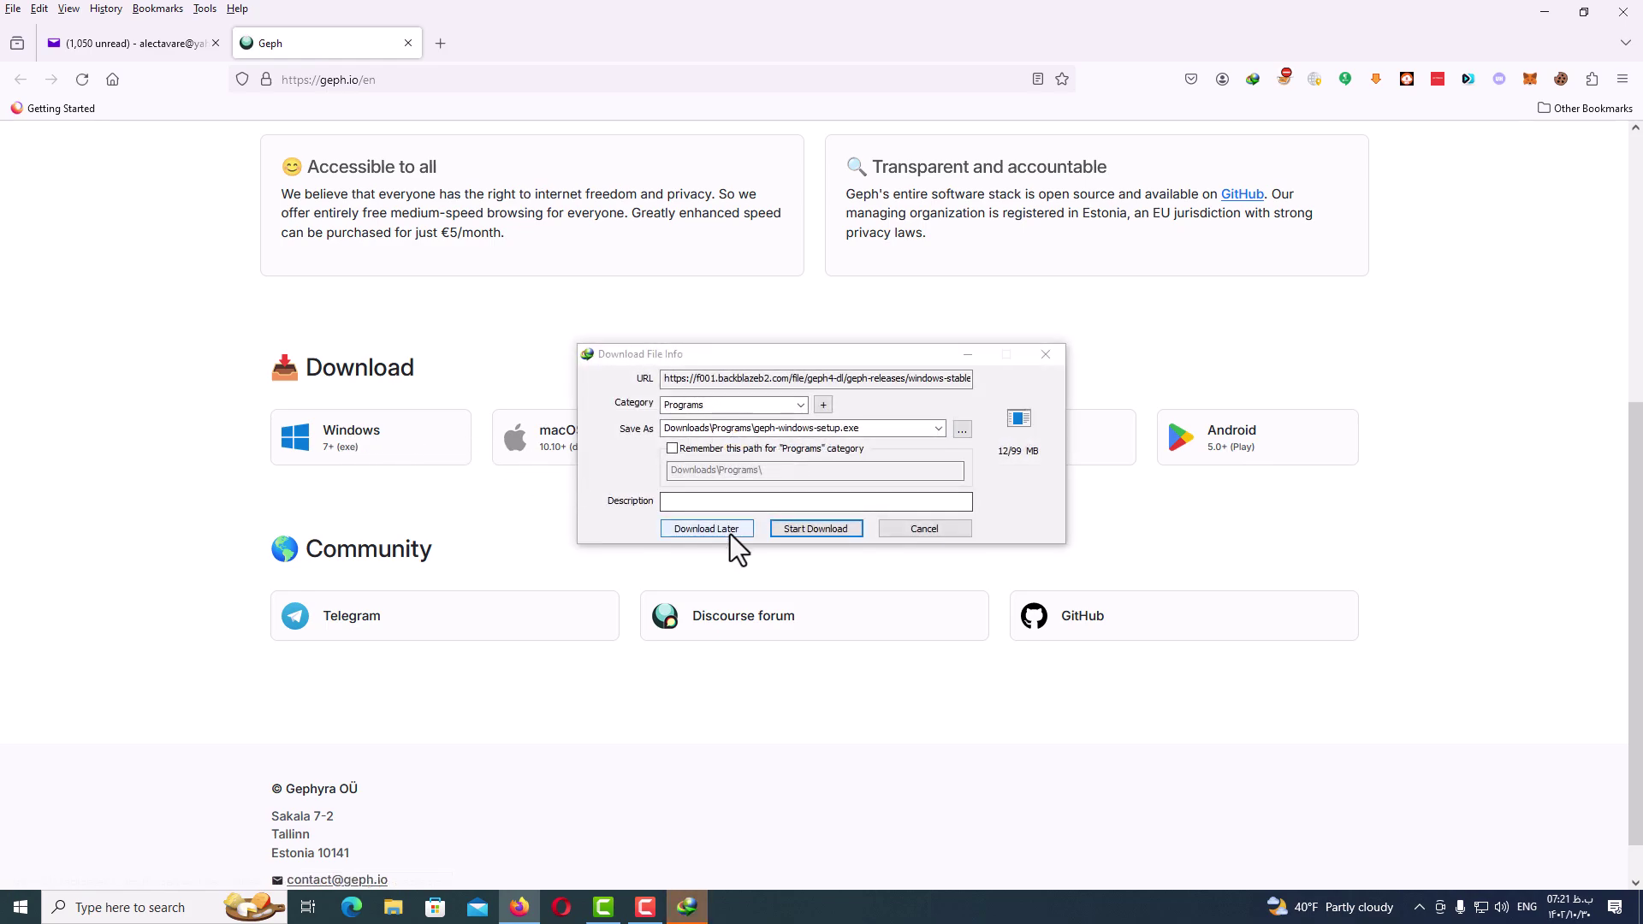
{"action": "left_click", "coordinate": [809, 531]}
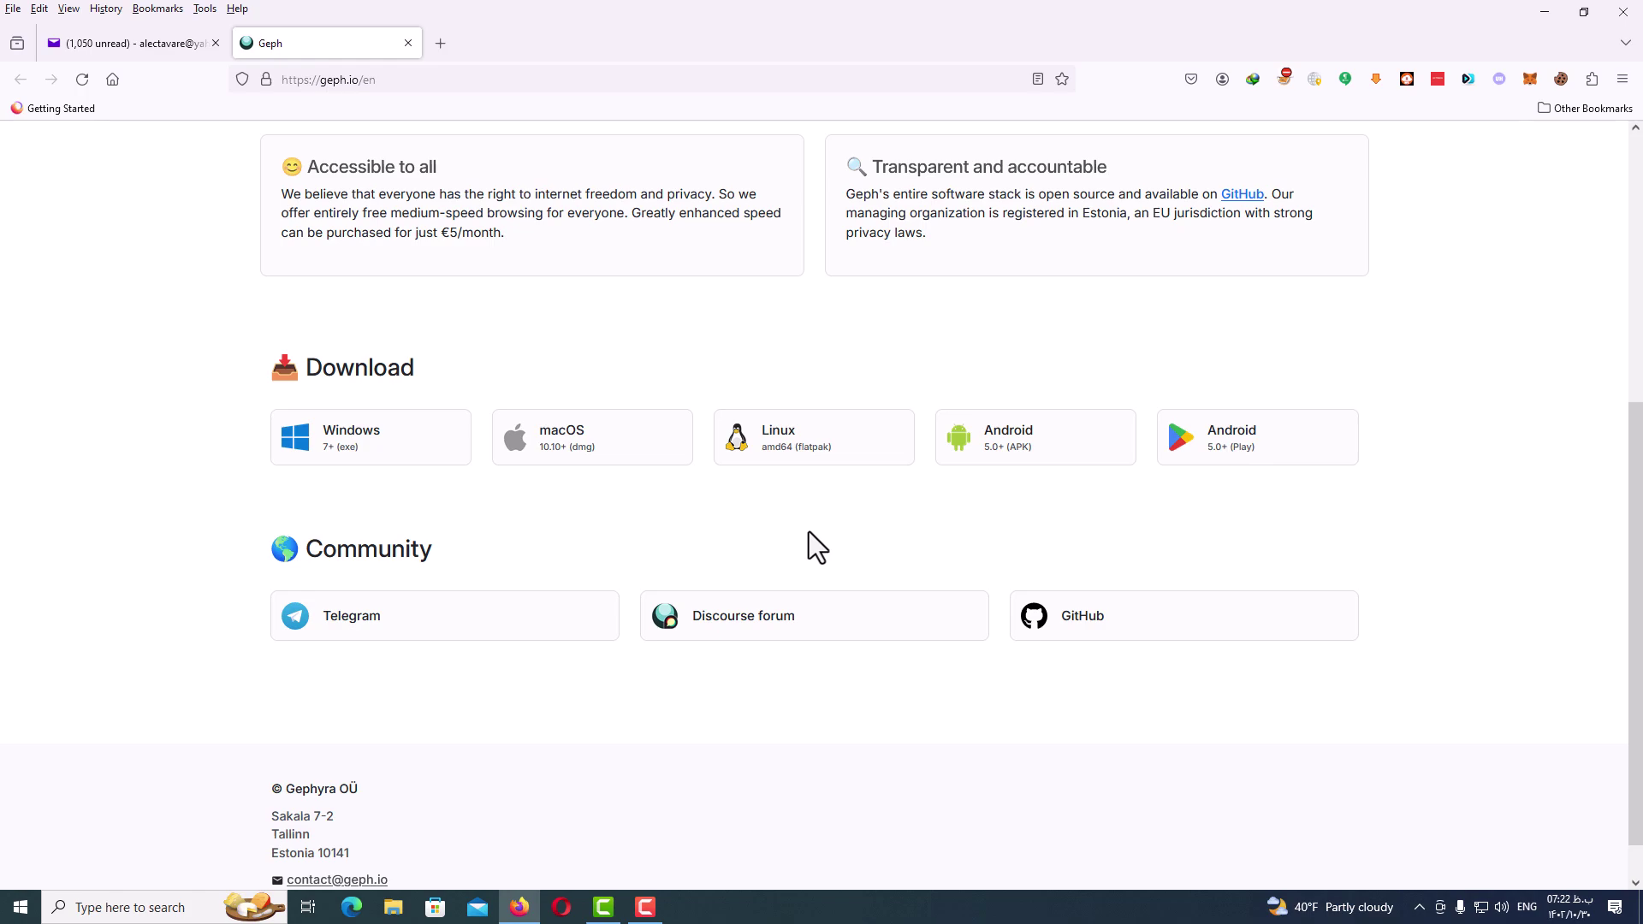
- Run geph-windows-setup from Downloads\Programs as administrator
{"action": "left_click", "coordinate": [645, 907]}
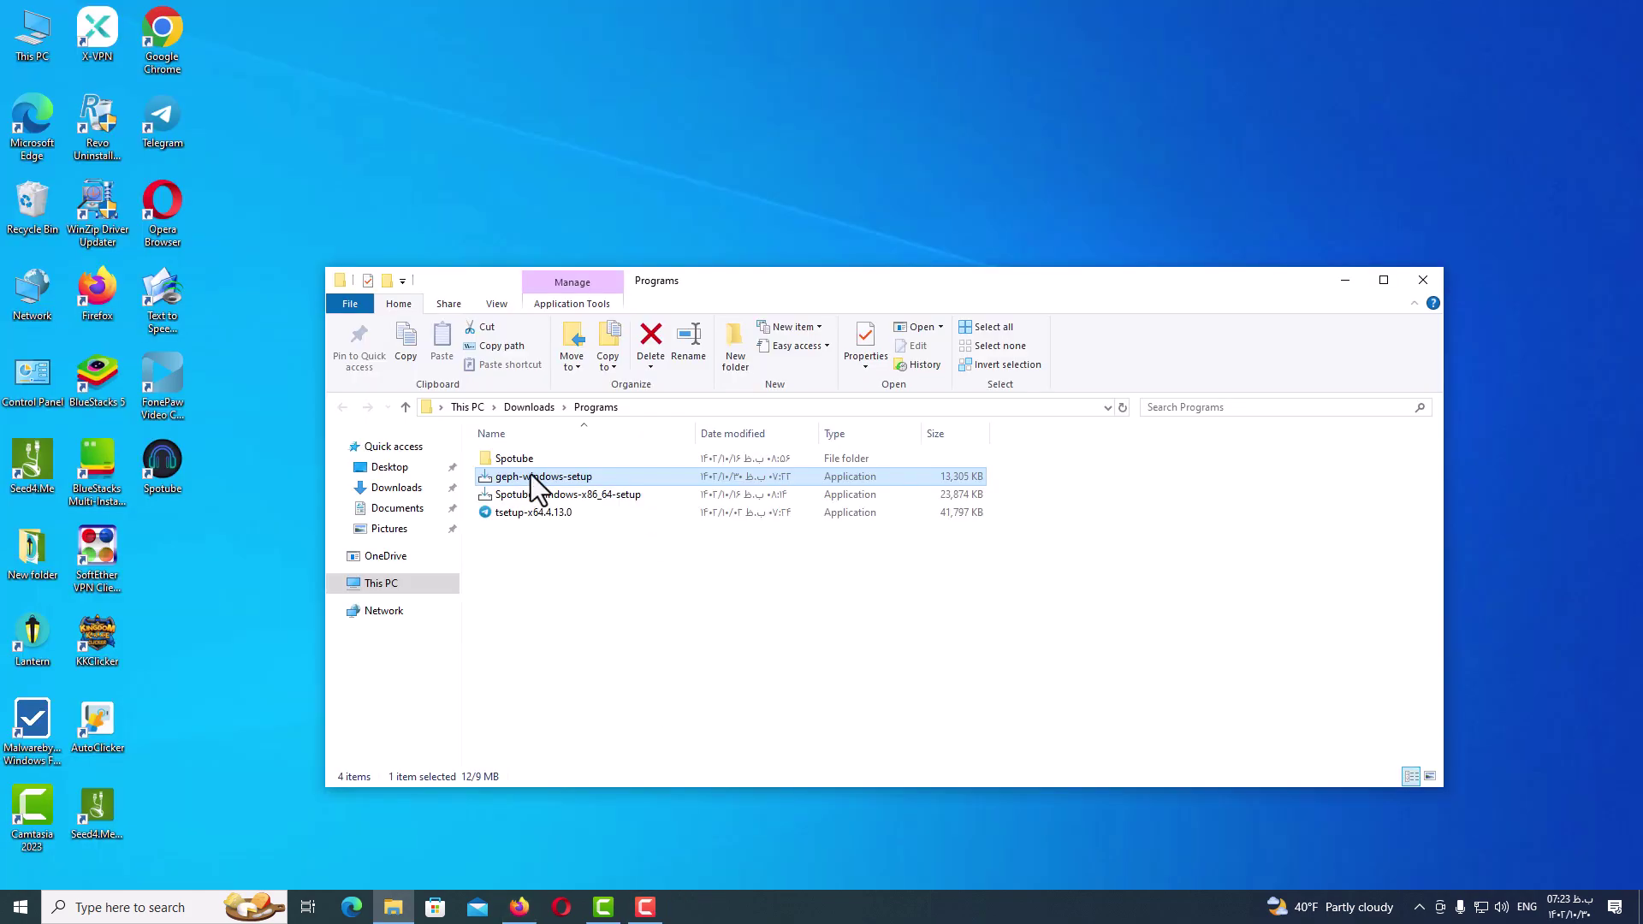
{"action": "right_click", "coordinate": [531, 476]}
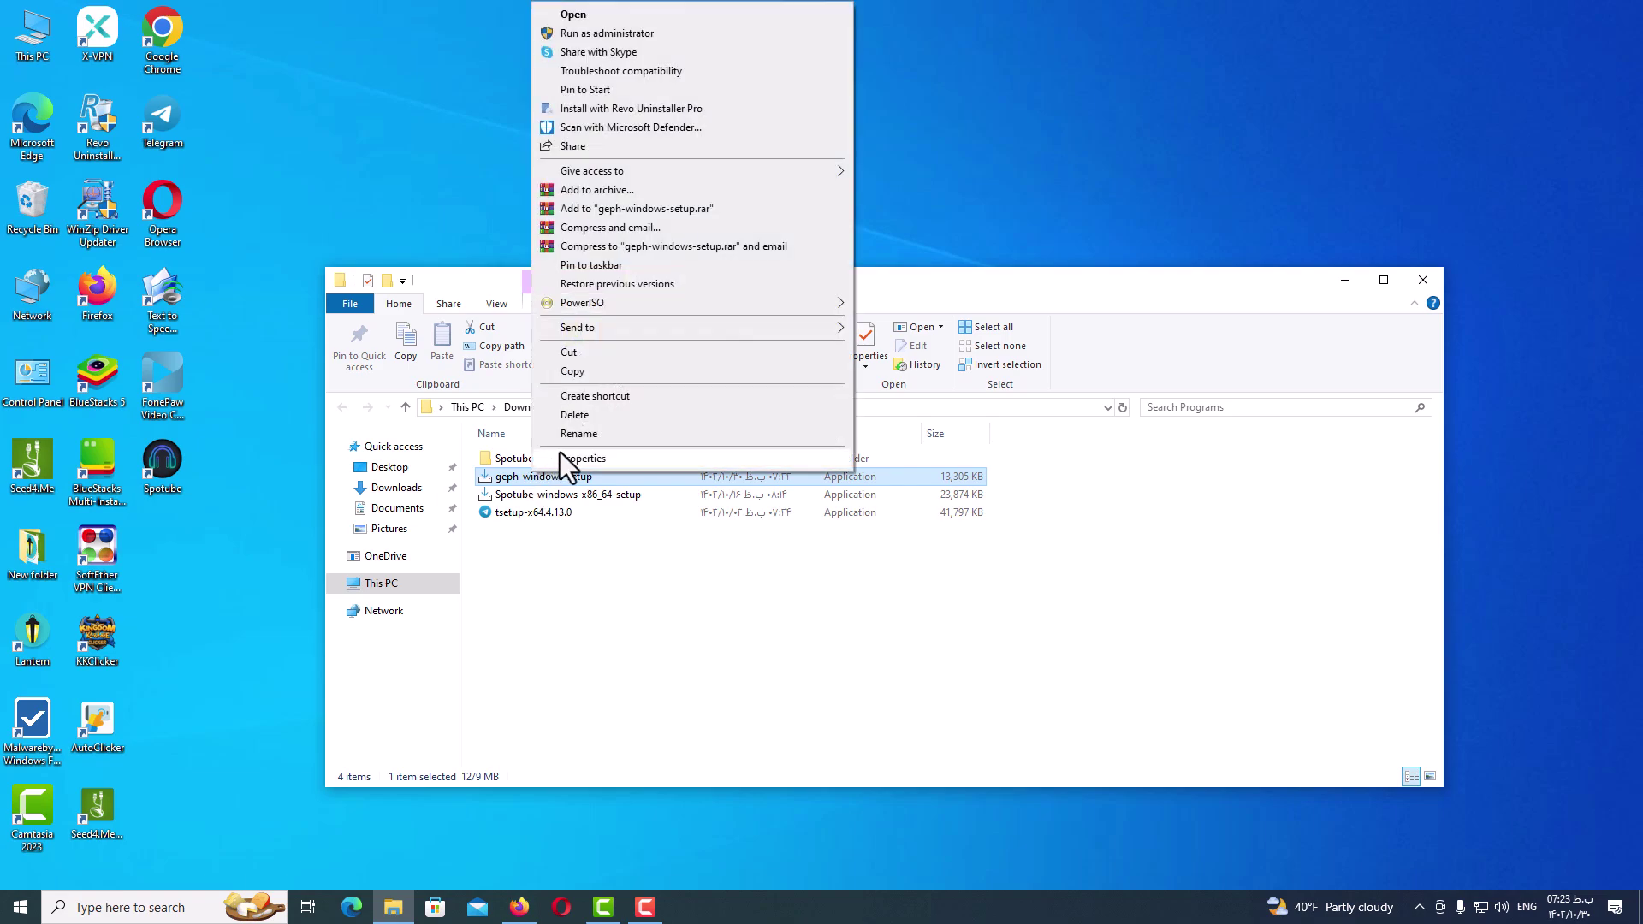
{"action": "left_click", "coordinate": [582, 34]}
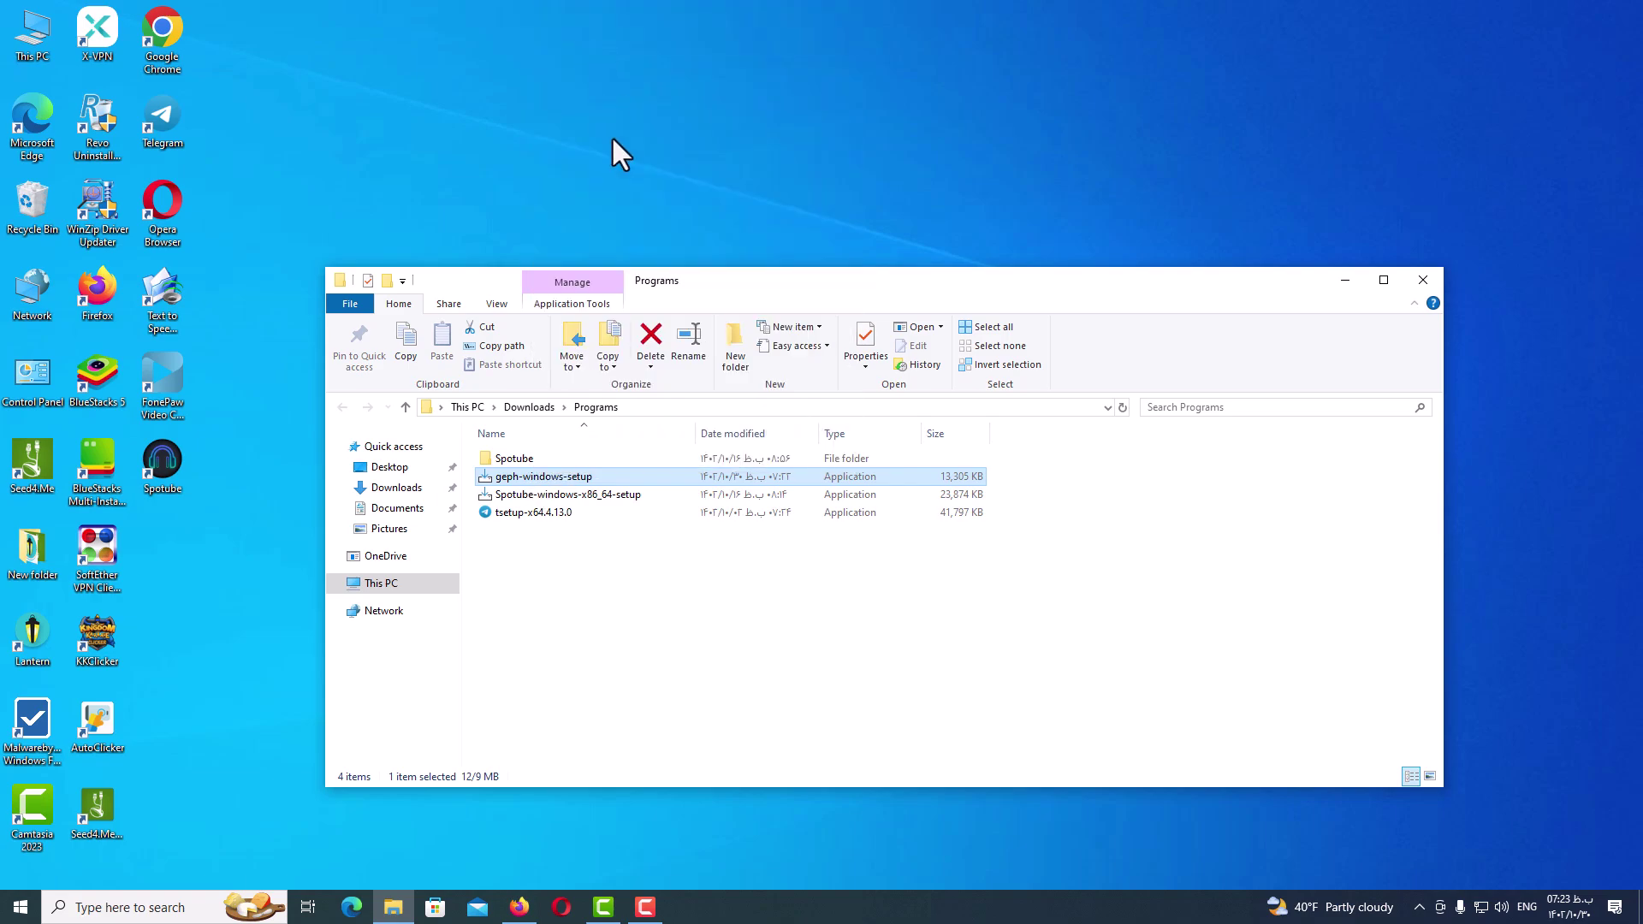
- Install Geph in English into C:\Program Files (x86)\Geph with default folders and a desktop shortcut
{"action": "left_click", "coordinate": [1431, 279]}
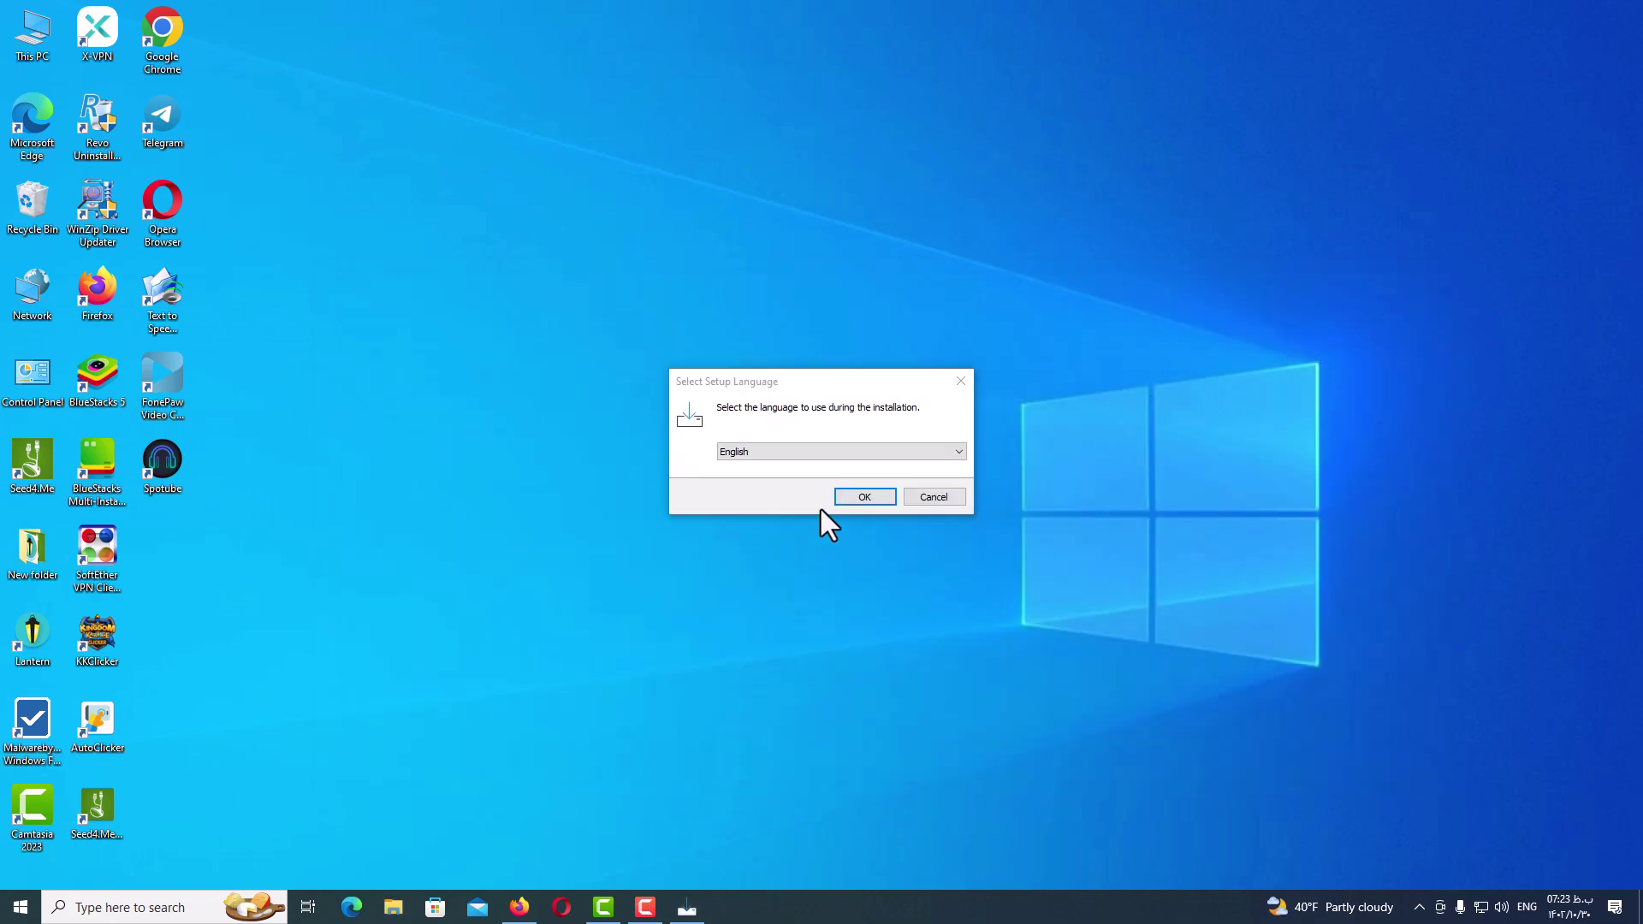
{"action": "left_click", "coordinate": [876, 502]}
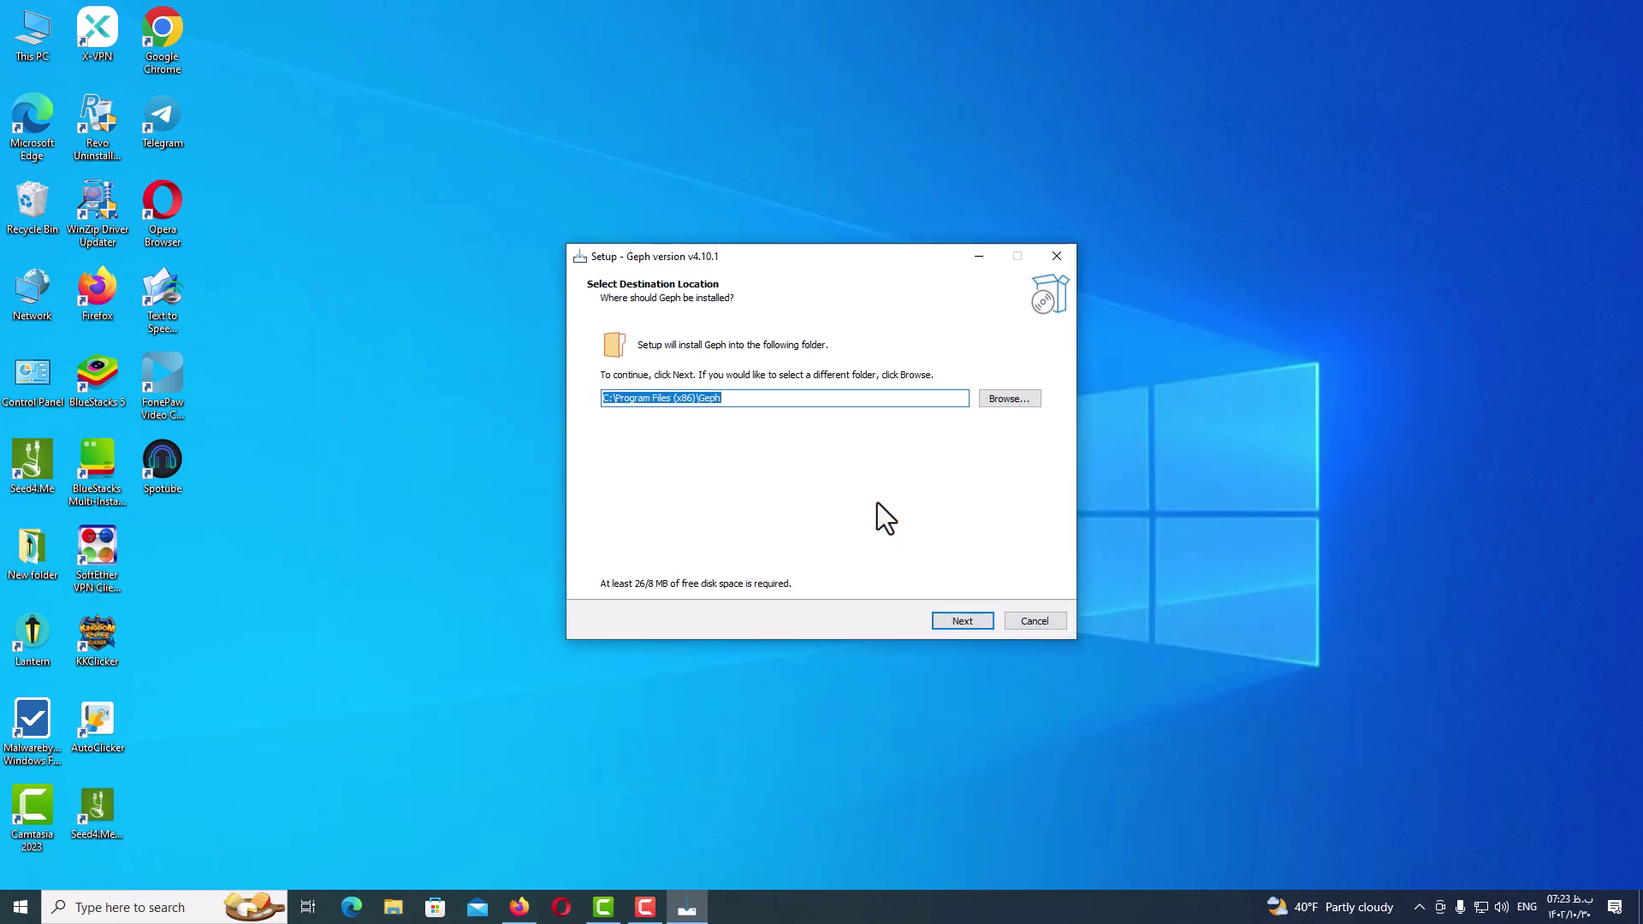
{"action": "key", "text": "Return"}
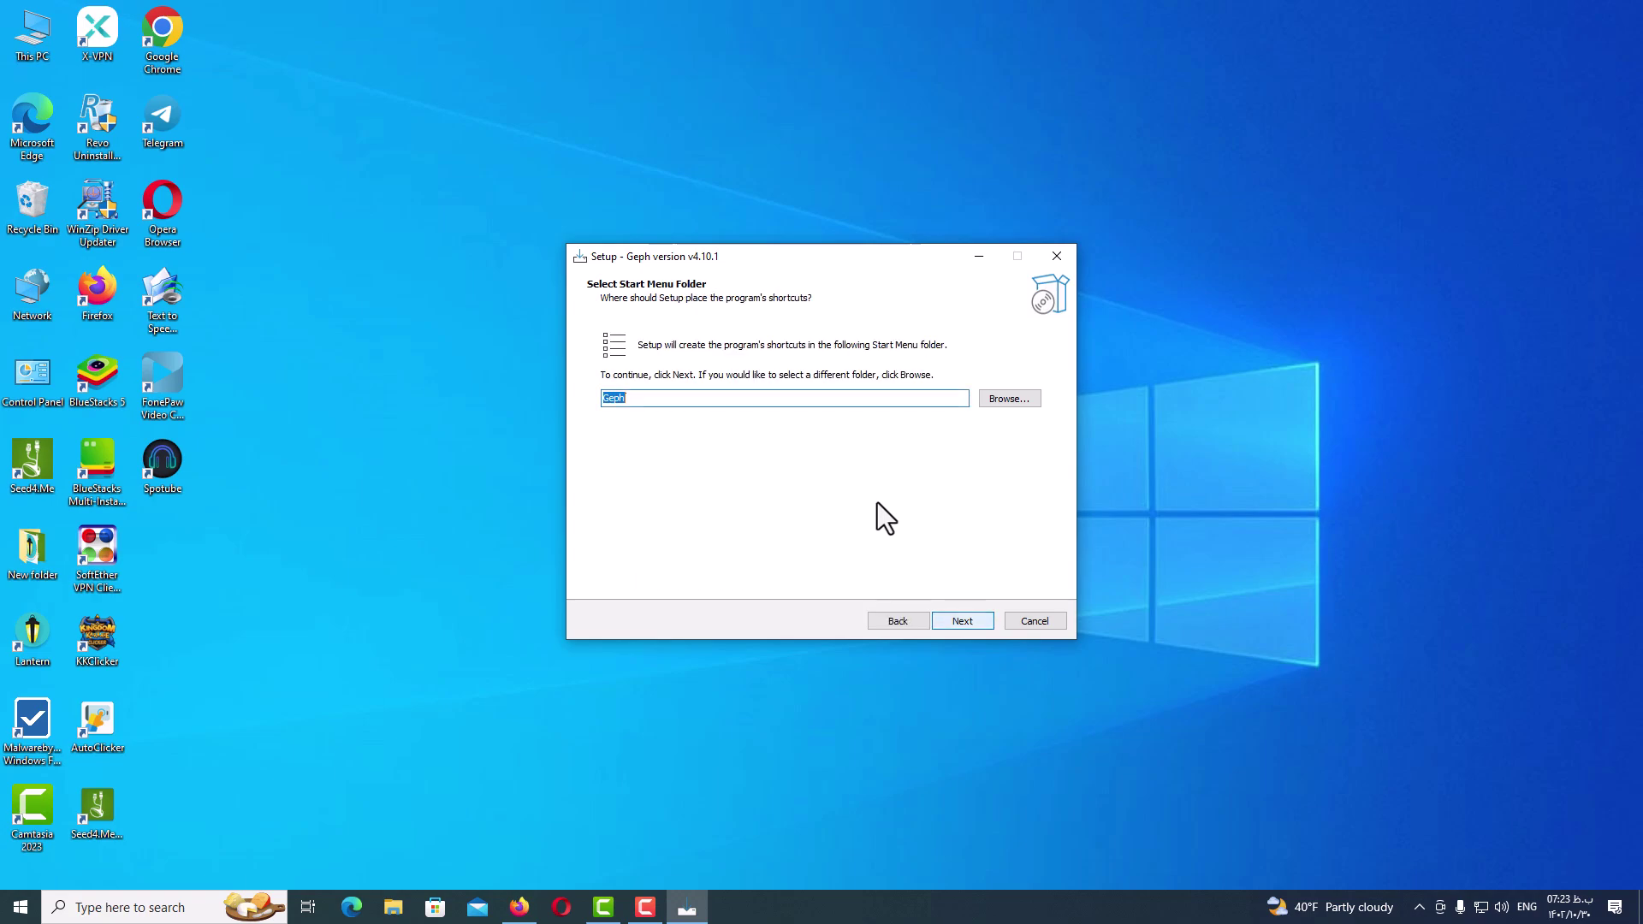
{"action": "key", "text": "Return"}
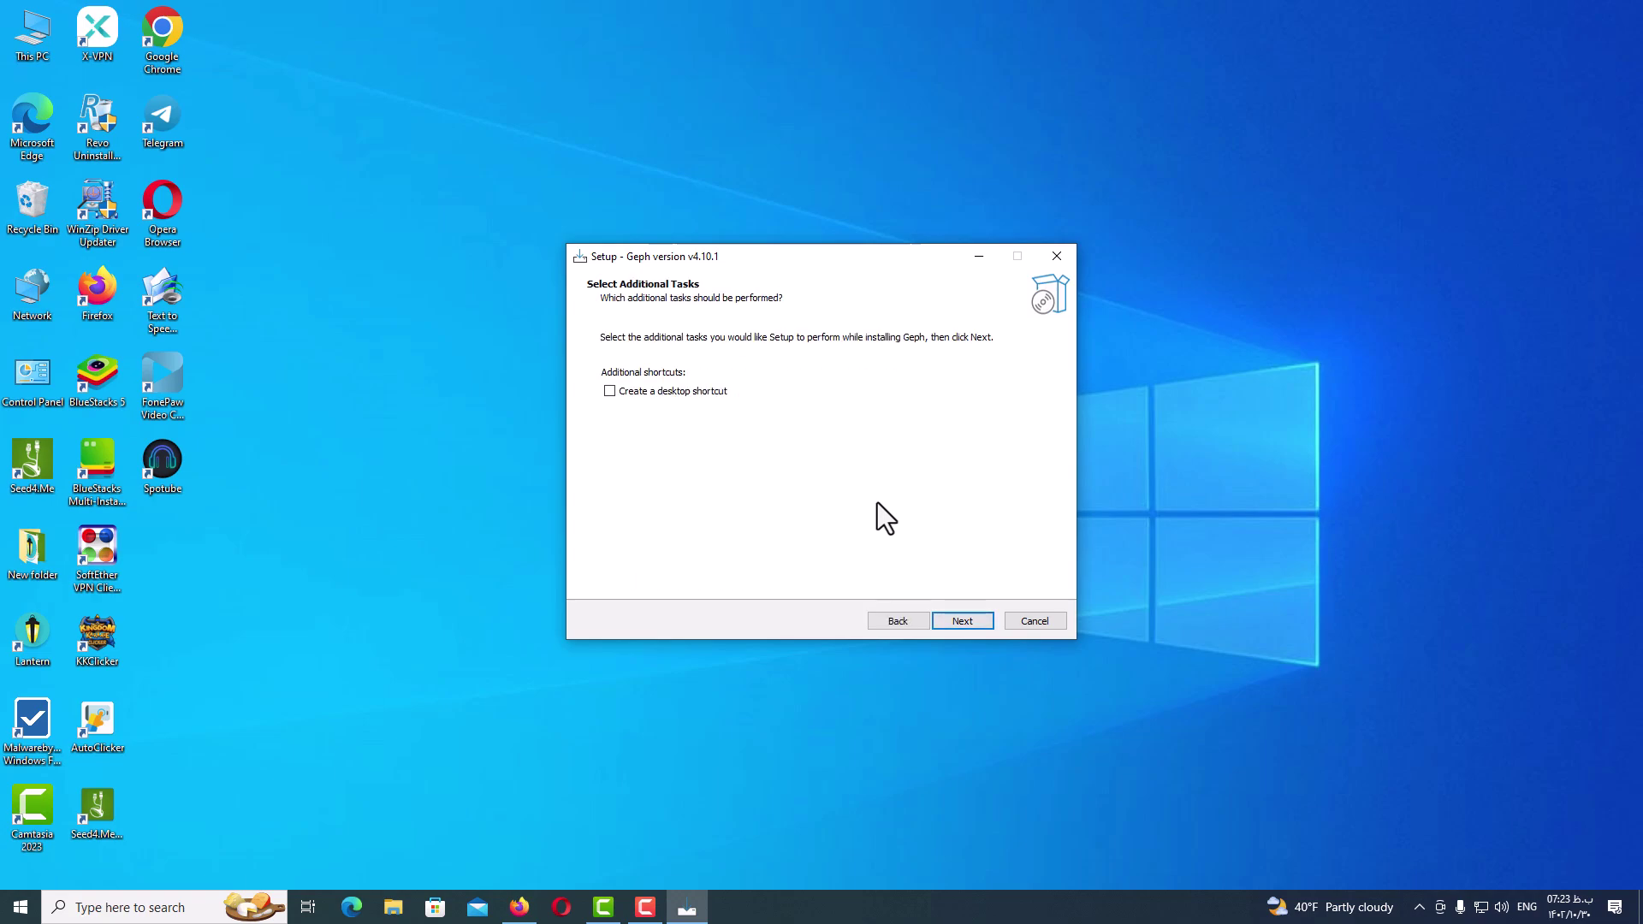
{"action": "key", "text": "Return"}
{"action": "key", "text": "Return"}
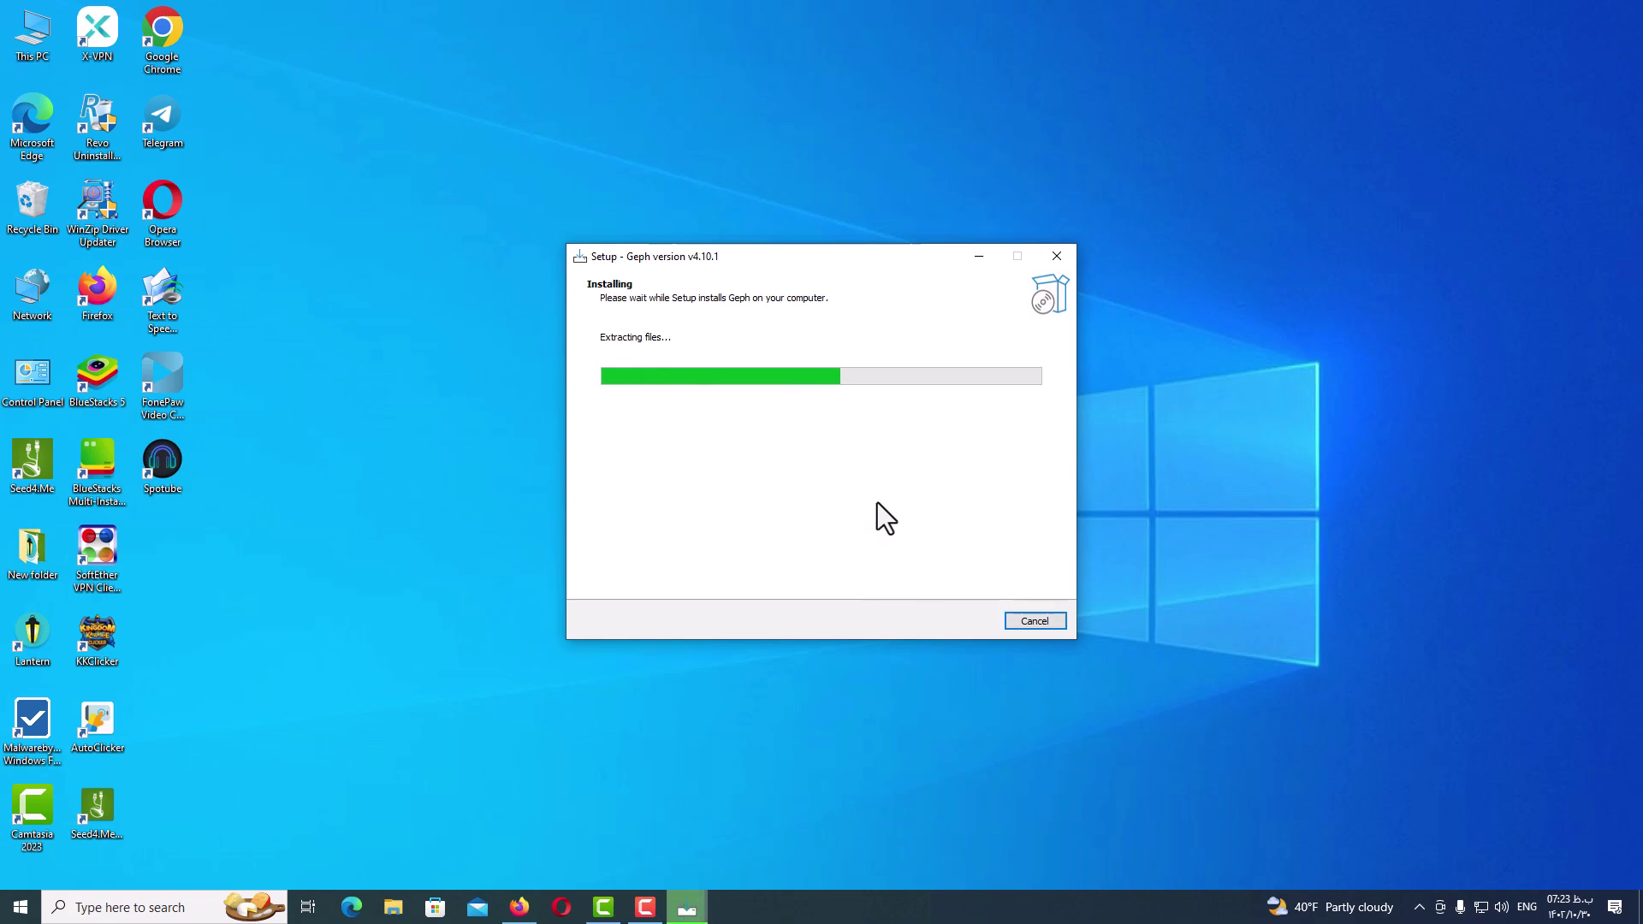
{"action": "key", "text": "Return"}
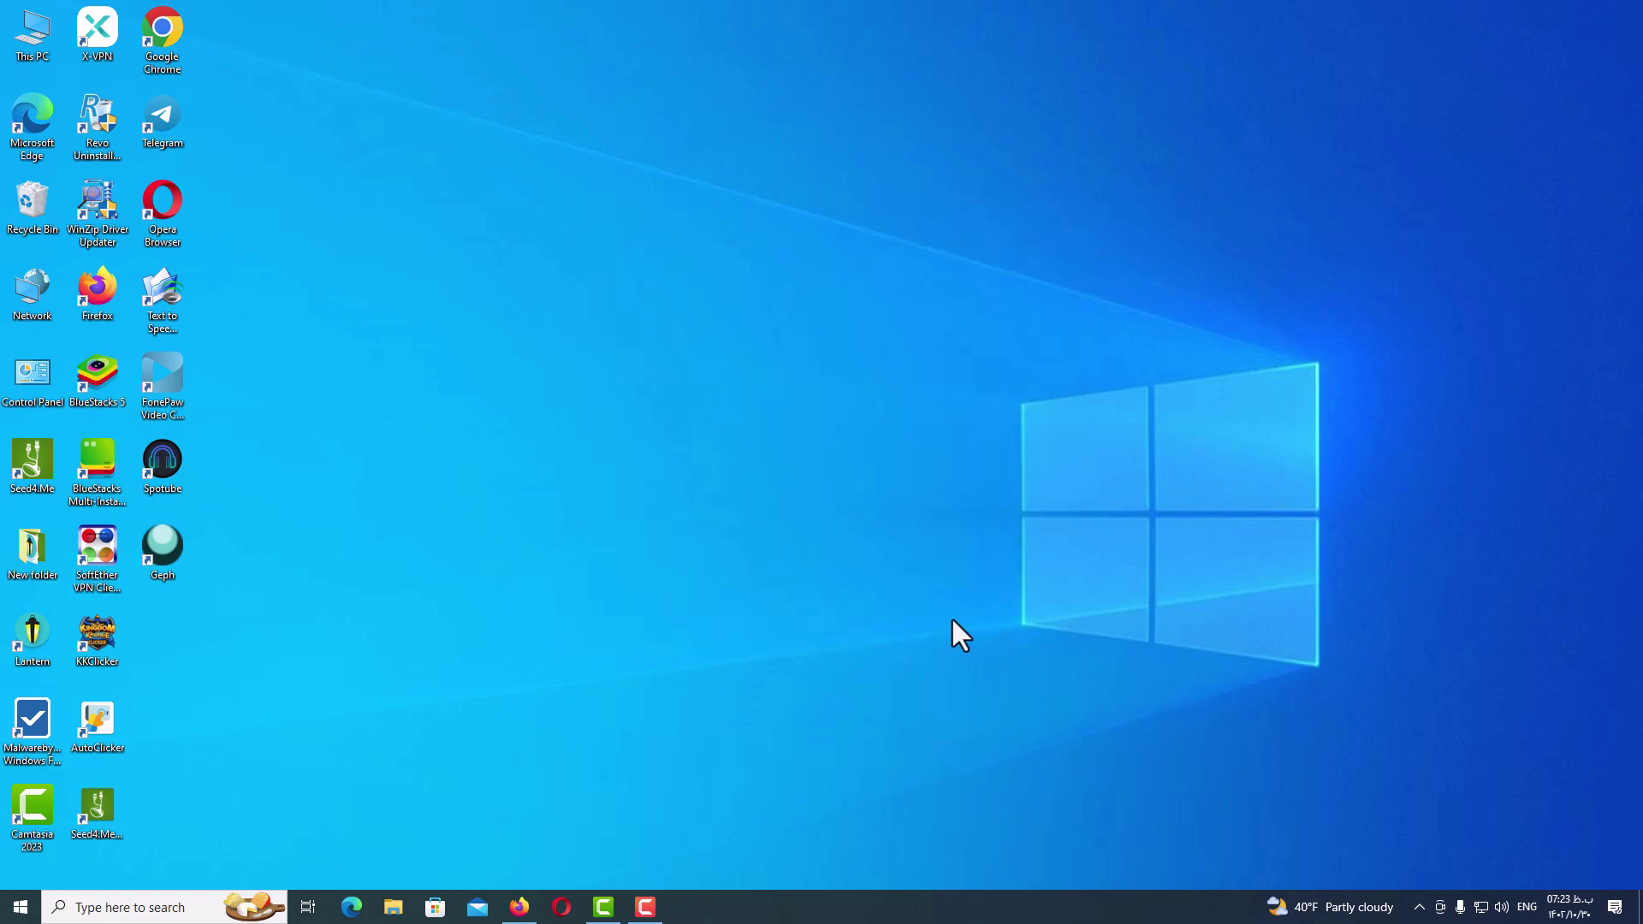
- Refresh the desktop and launch the new Geph shortcut
{"action": "right_click", "coordinate": [847, 467]}
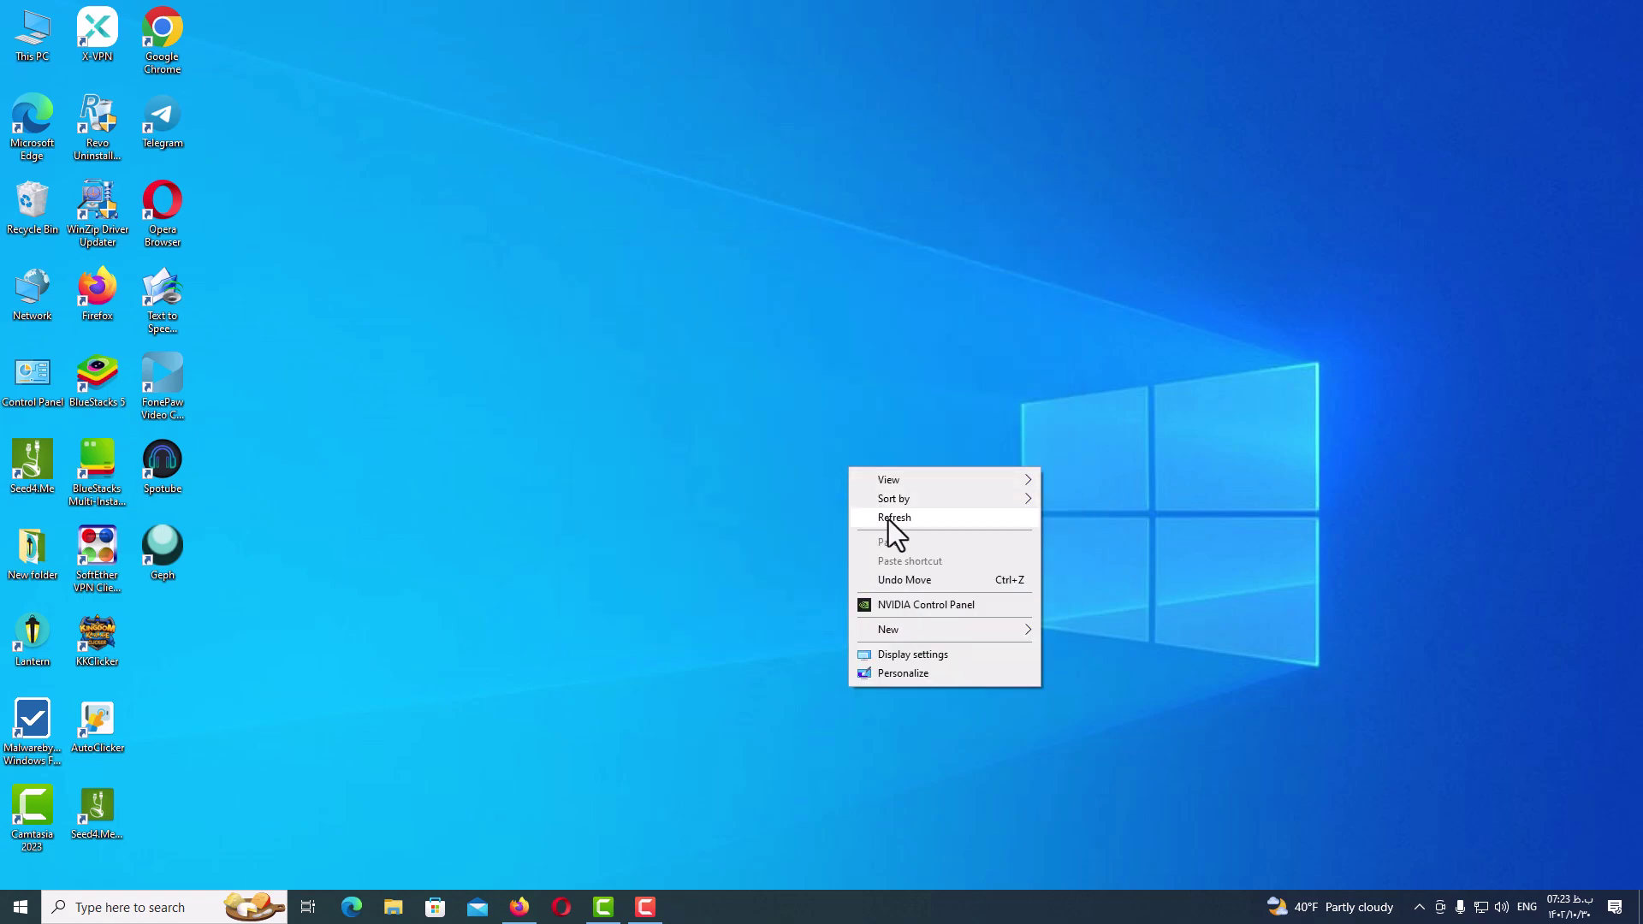
{"action": "left_click", "coordinate": [890, 522]}
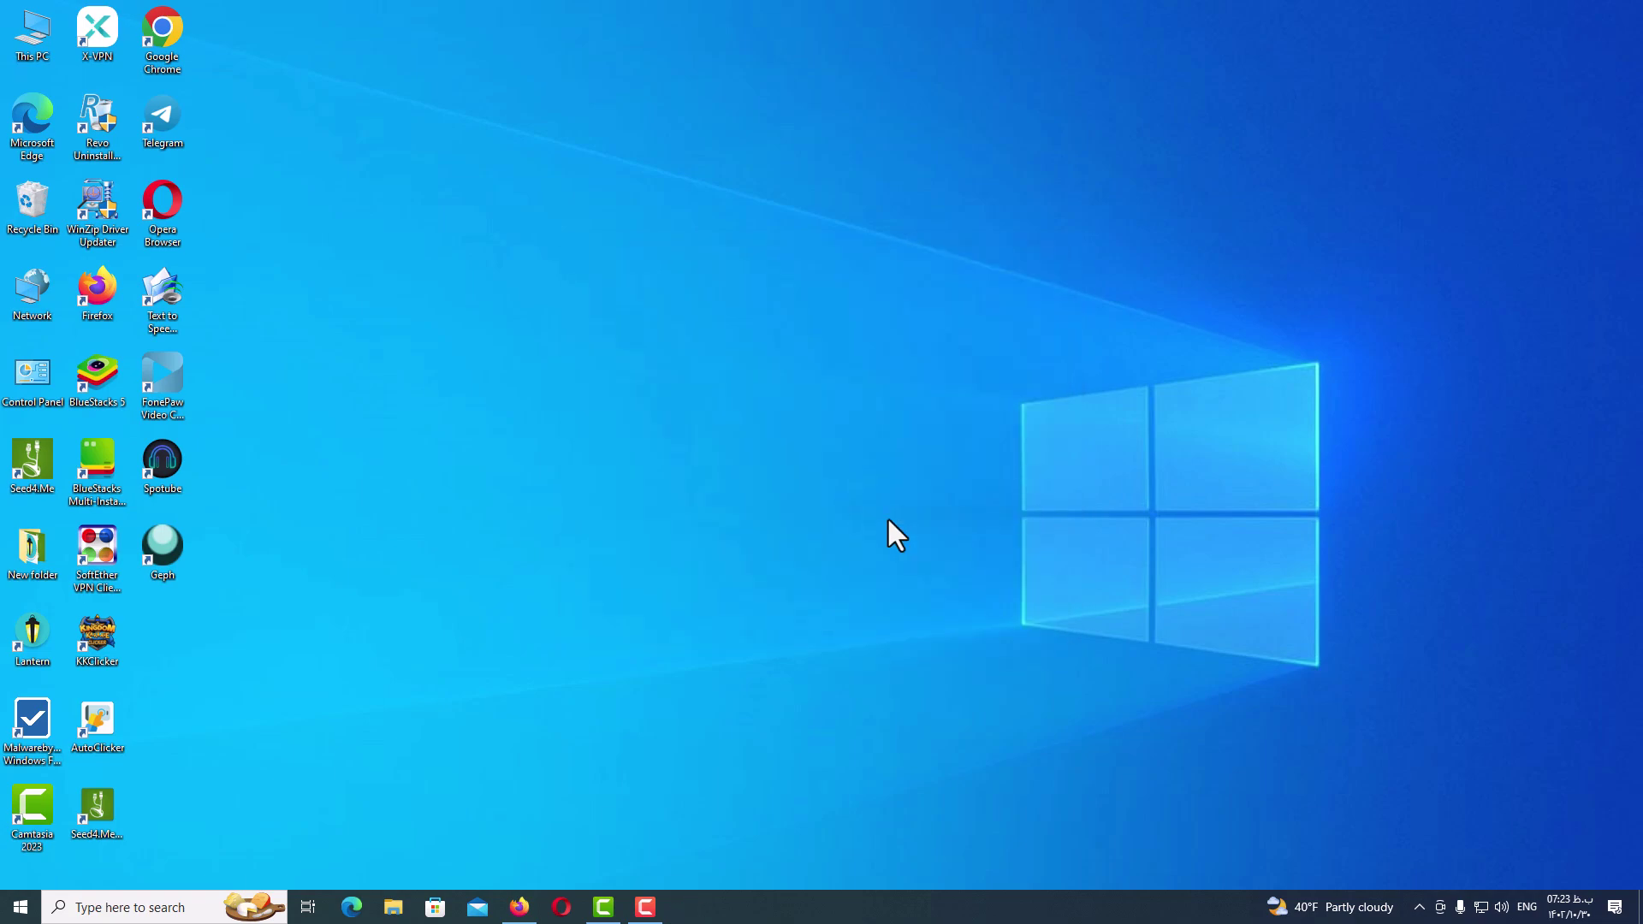
{"action": "double_click", "coordinate": [169, 561]}
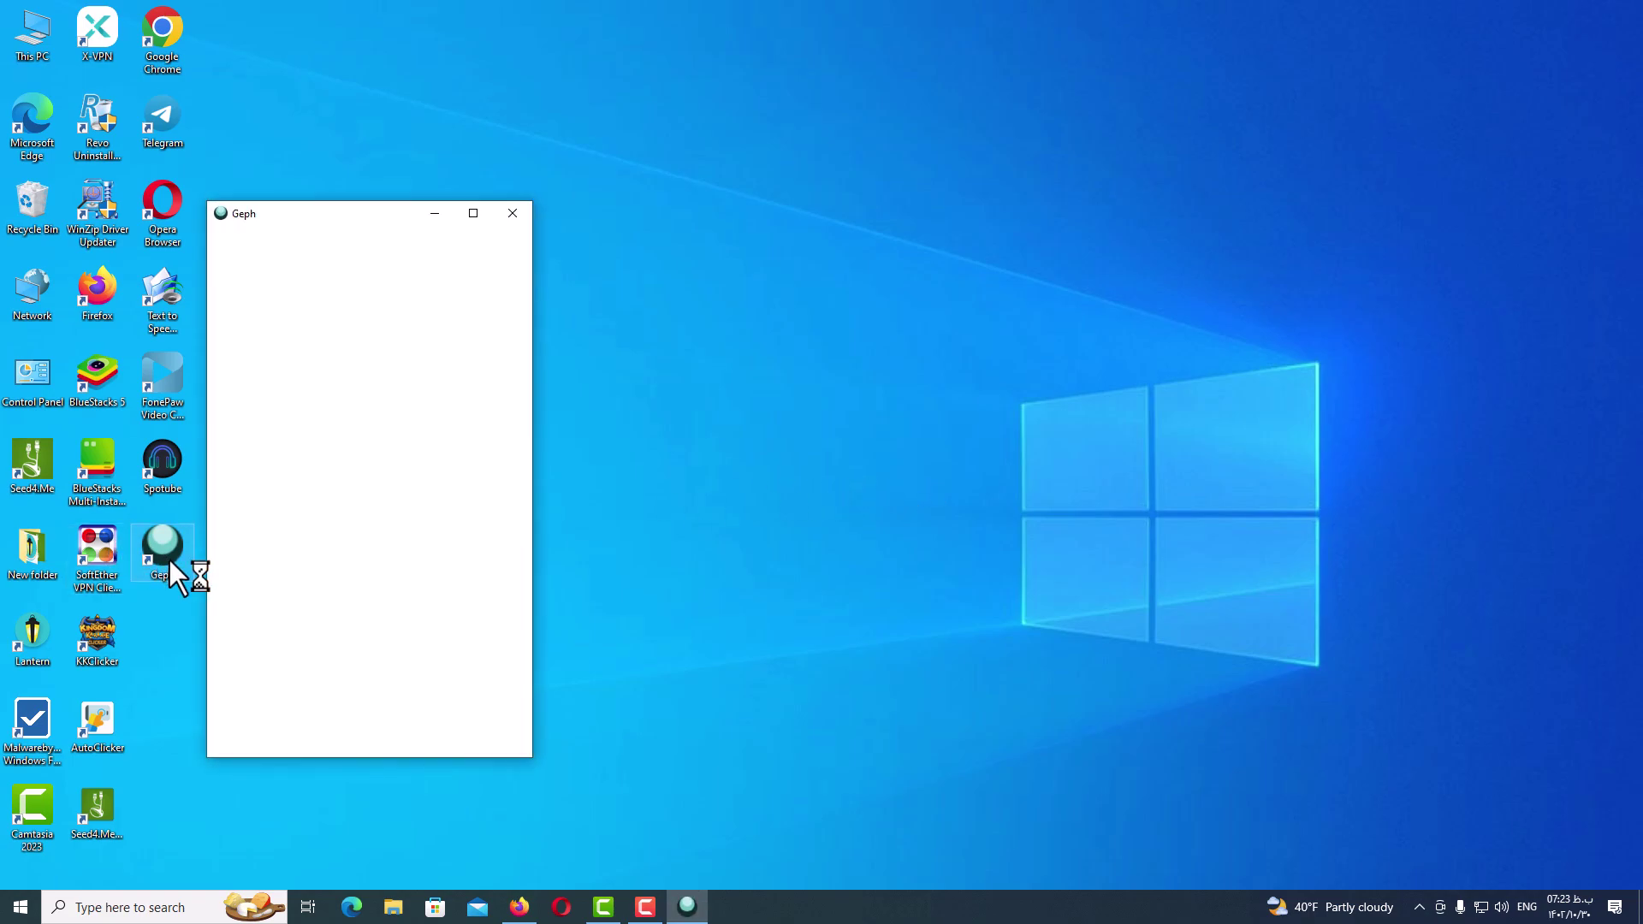
- Allow Geph through the firewall and accept the privacy note
{"action": "left_click", "coordinate": [1485, 795]}
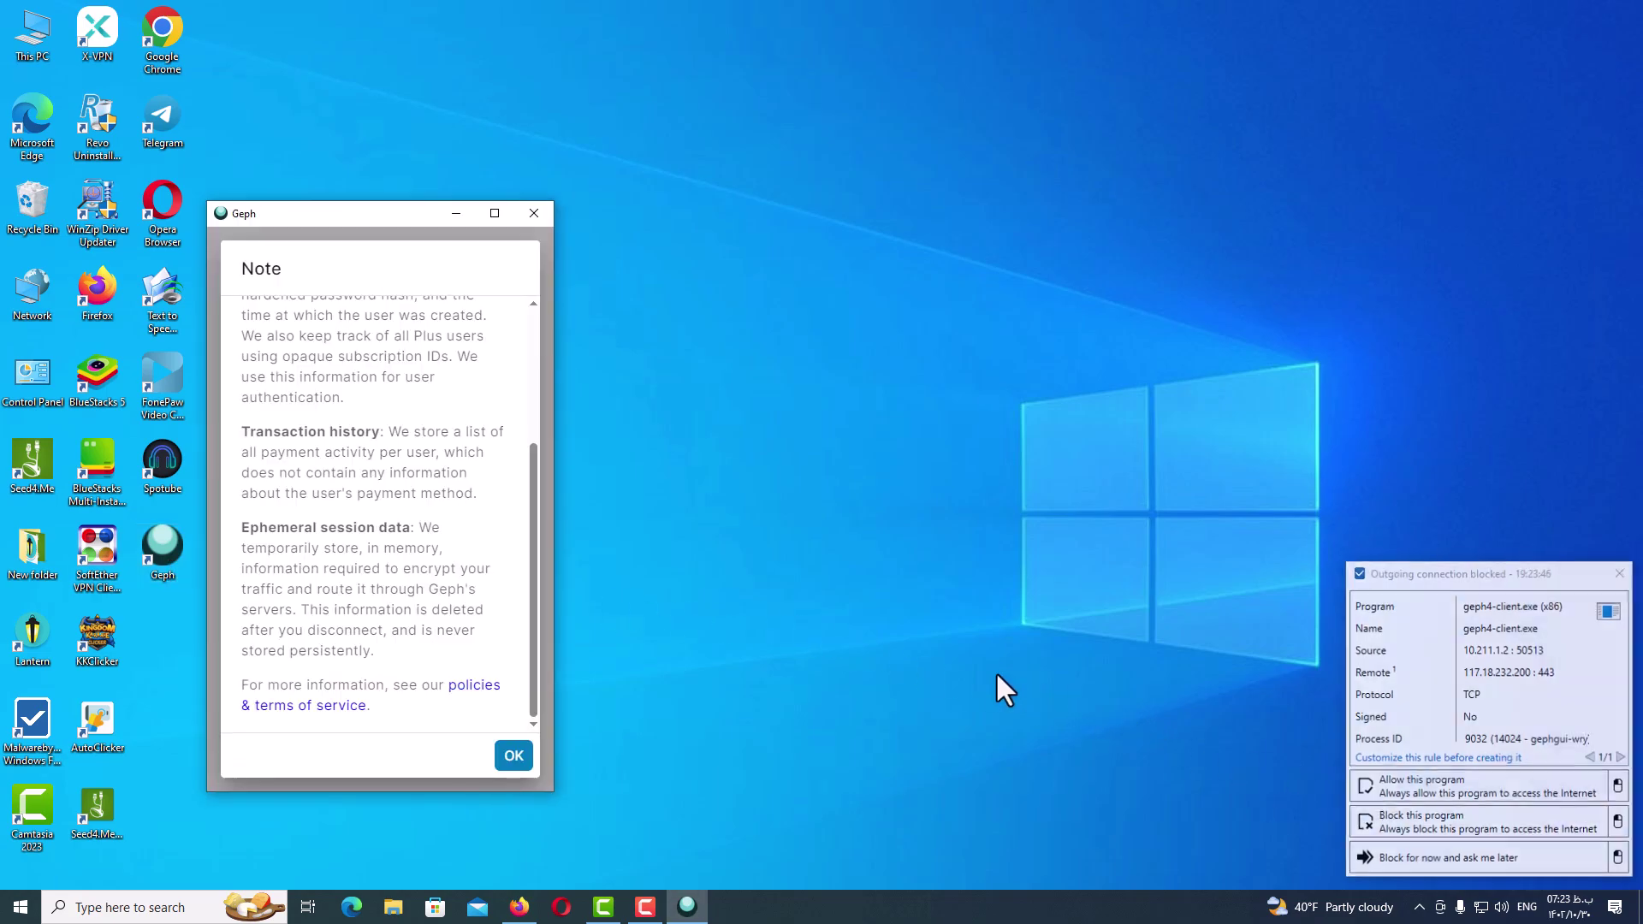
{"action": "left_click", "coordinate": [1409, 785]}
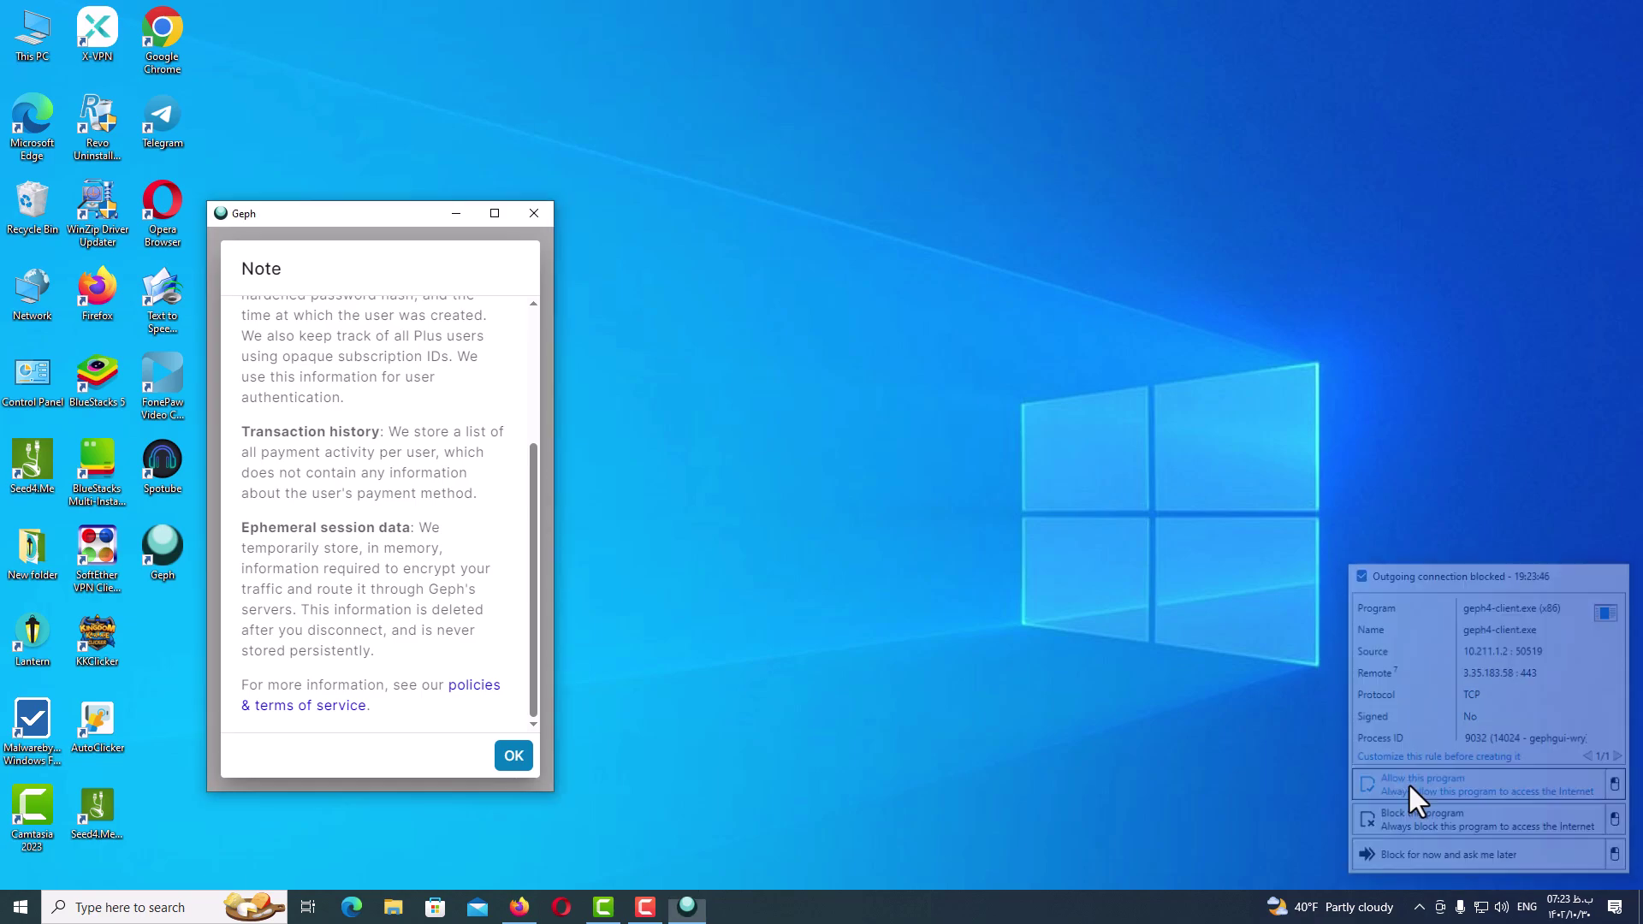
{"action": "left_click", "coordinate": [512, 756]}
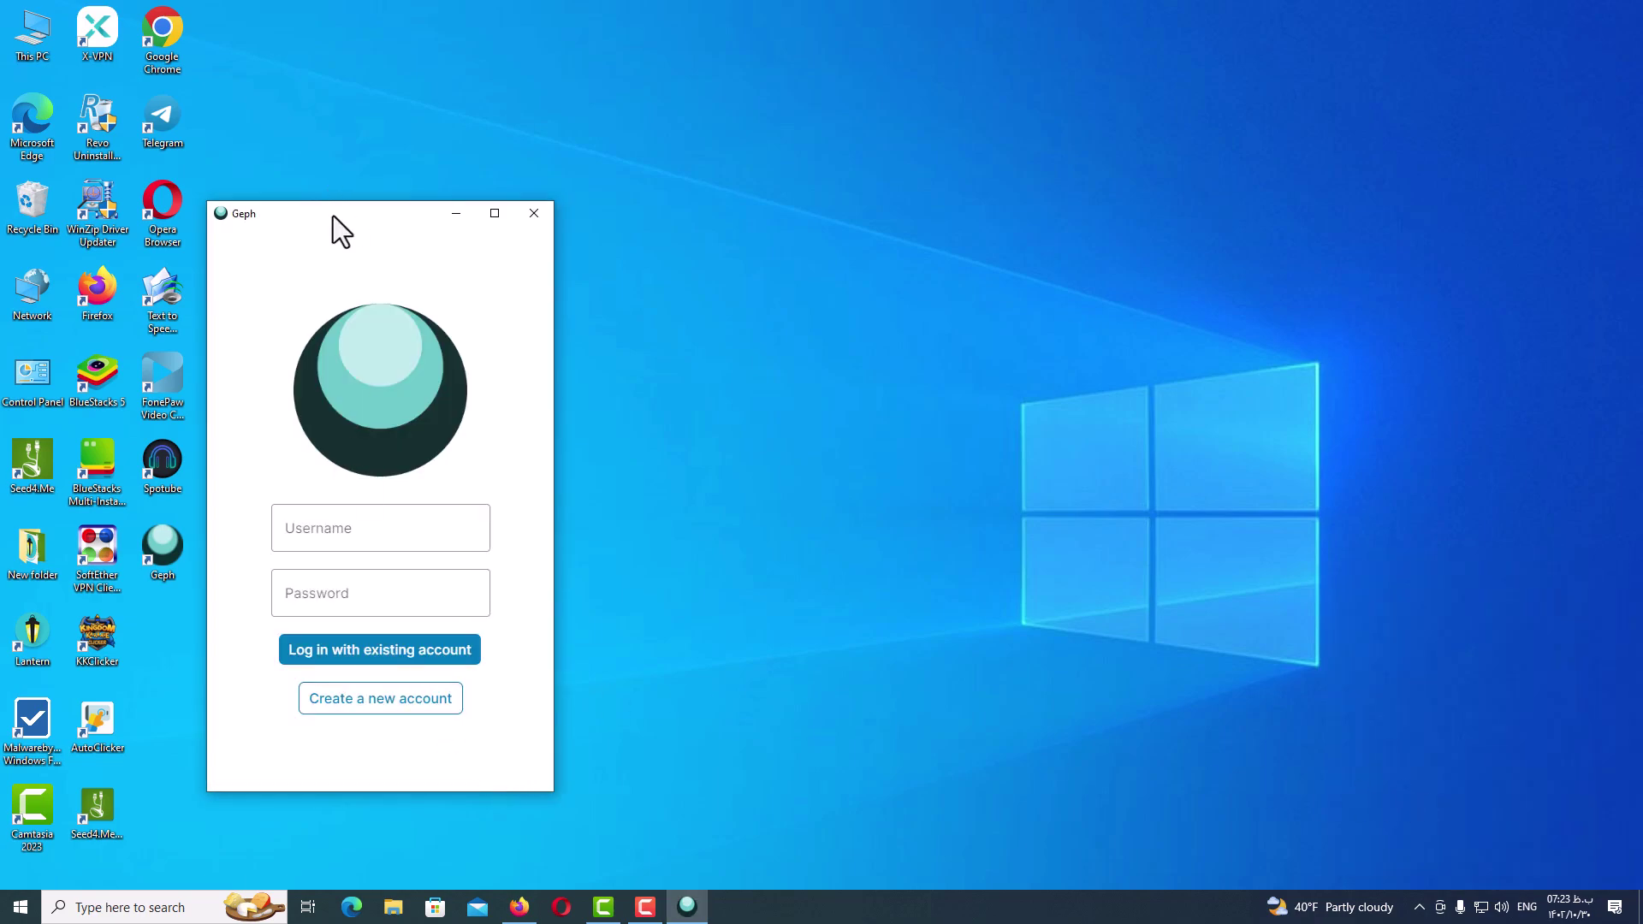
- Move the Geph window to the centre of the screen
{"action": "left_click_drag", "start_coordinate": [332, 215], "coordinate": [751, 99]}
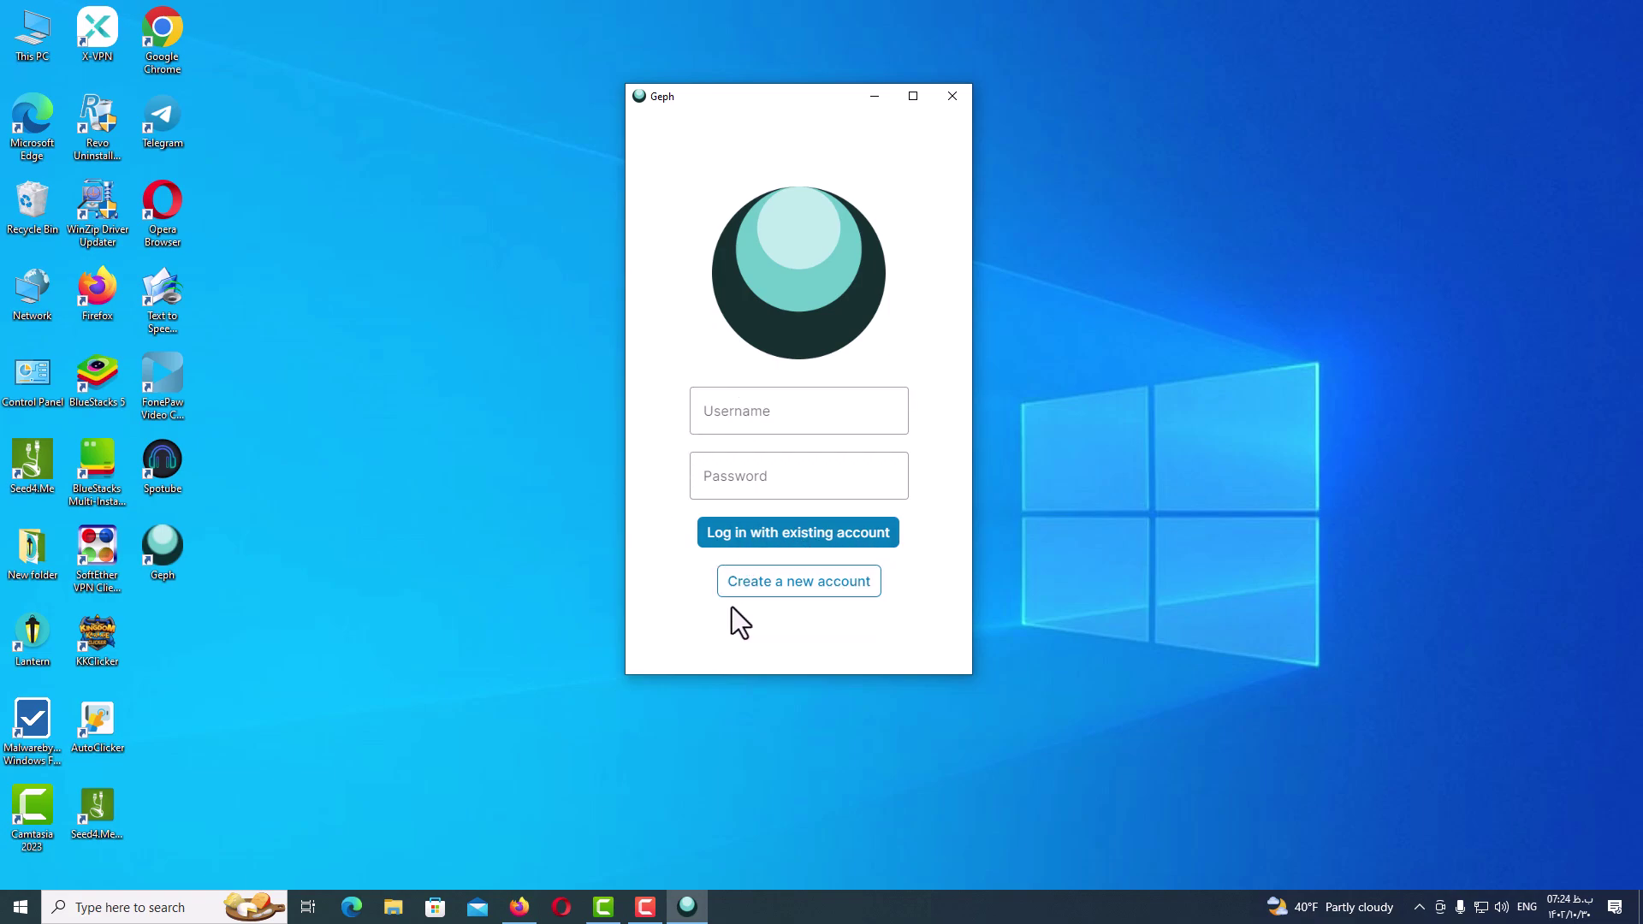
- Open the registration form and enter a username
{"action": "left_click", "coordinate": [820, 588]}
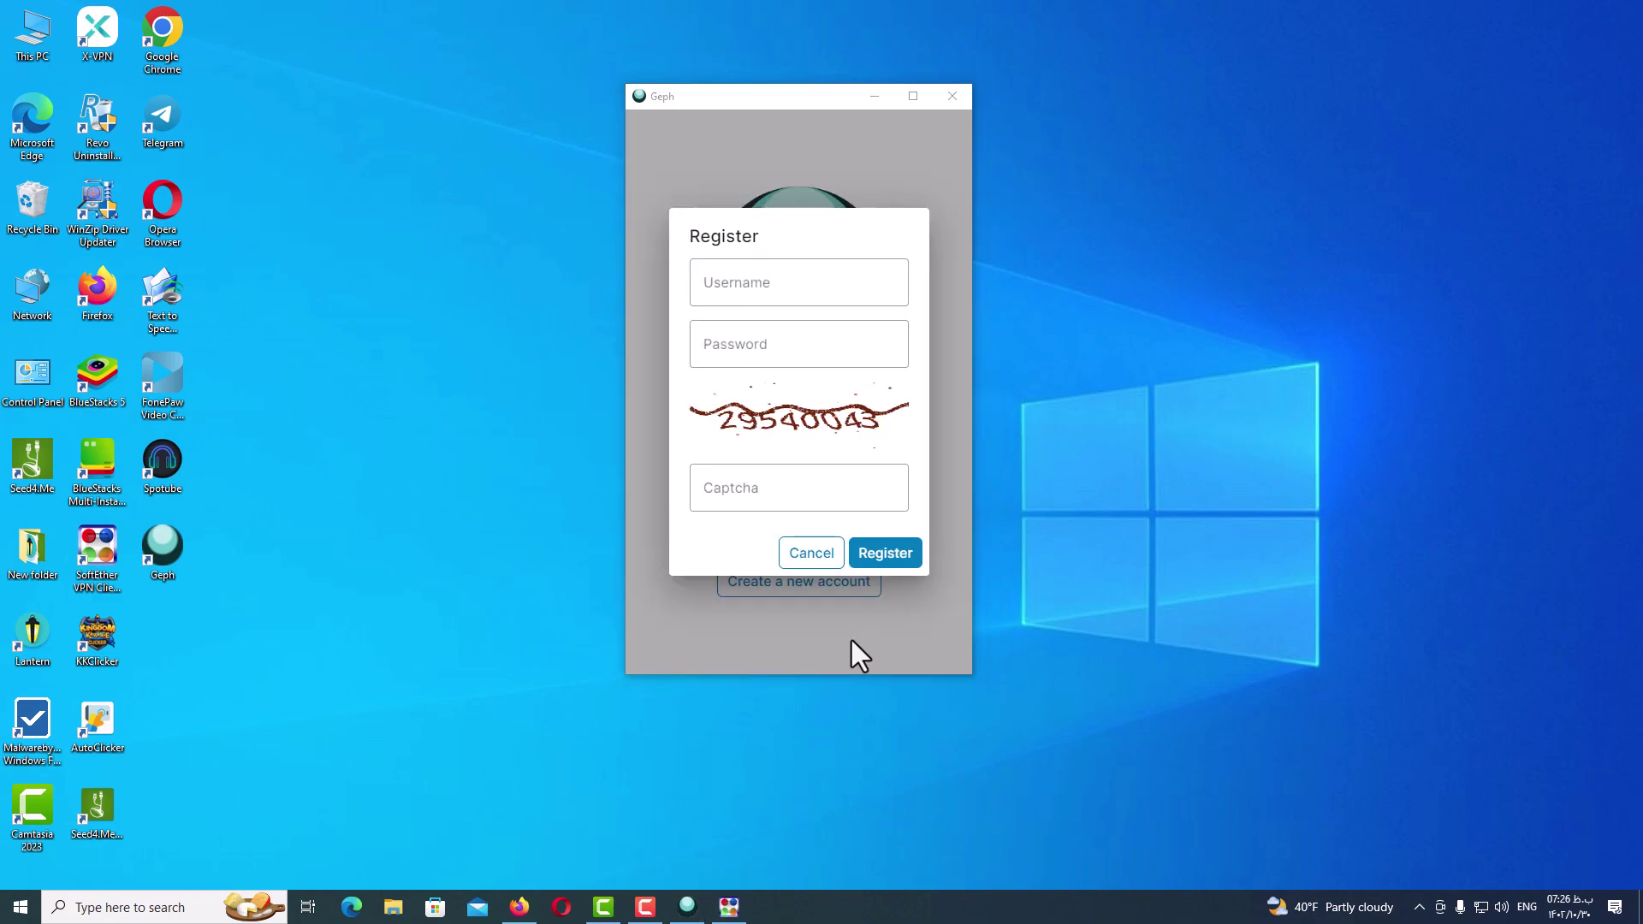
{"action": "left_click", "coordinate": [749, 291]}
{"action": "left_click", "coordinate": [763, 350]}
{"action": "left_click", "coordinate": [770, 500]}
{"action": "left_click", "coordinate": [755, 282]}
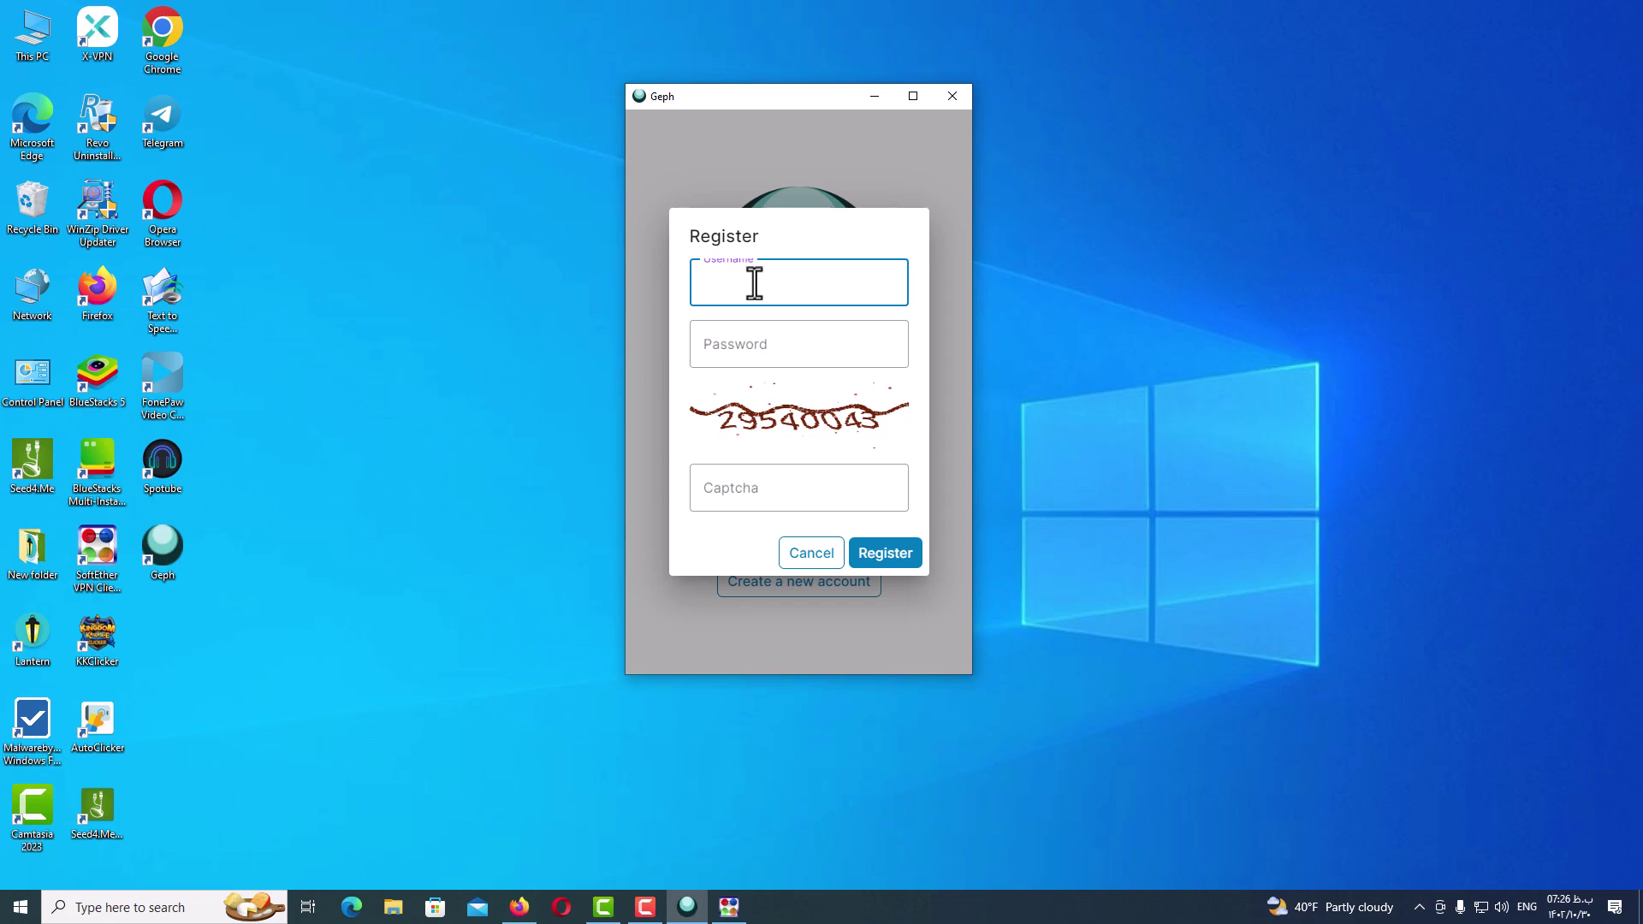
{"action": "type", "text": "myidevice"}
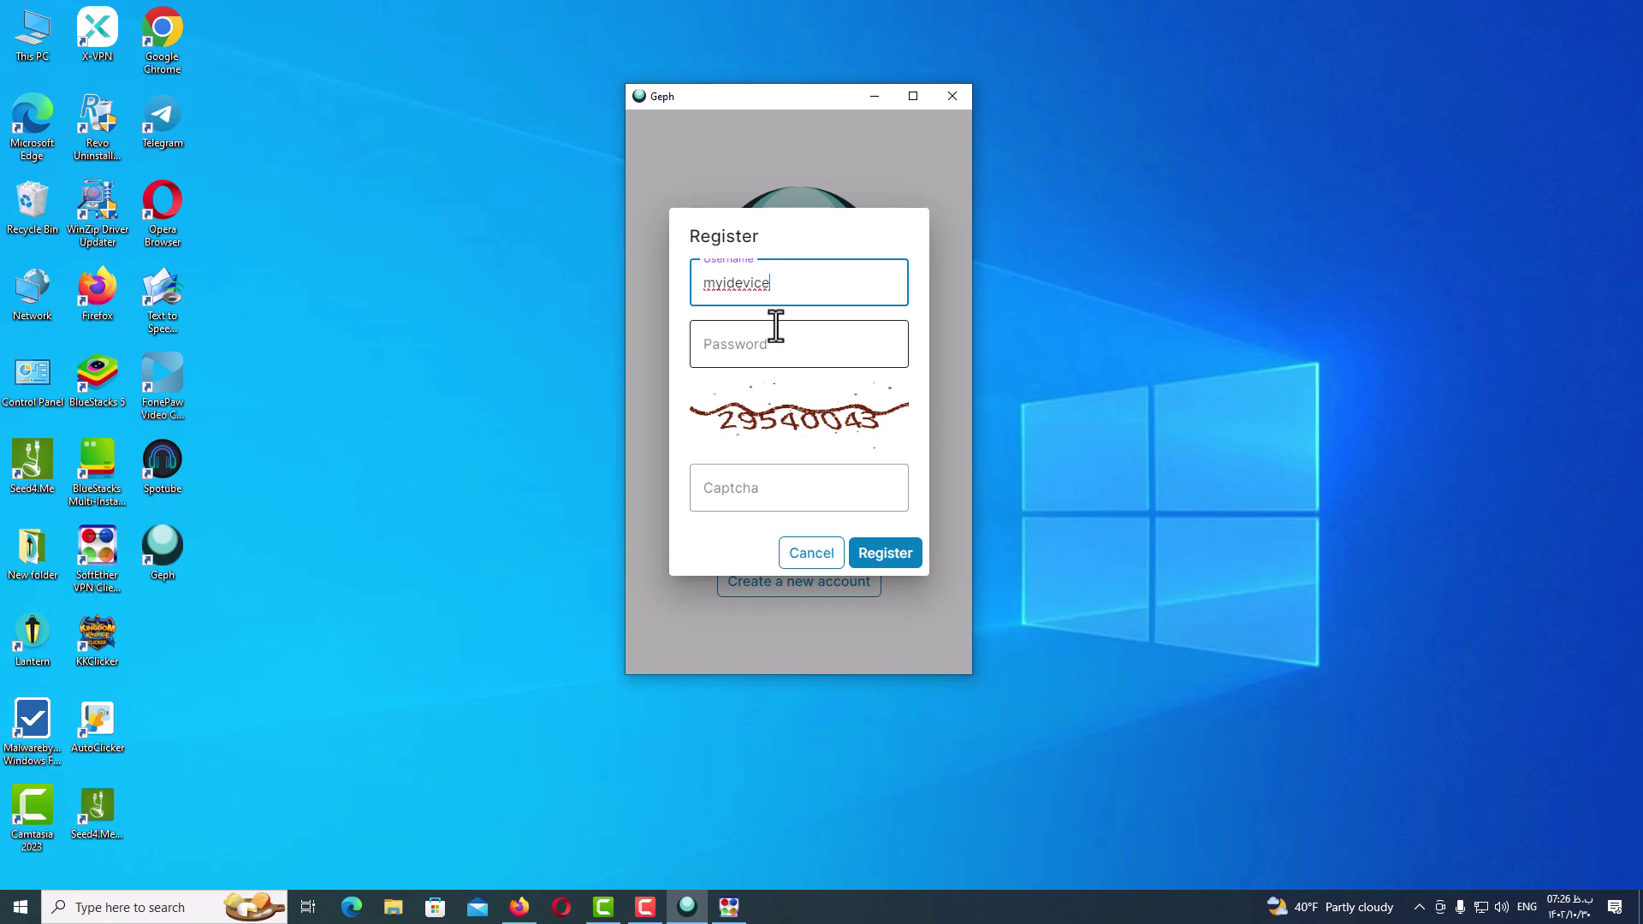
- Correct the capitalization of the username's letters
{"action": "left_click", "coordinate": [779, 357]}
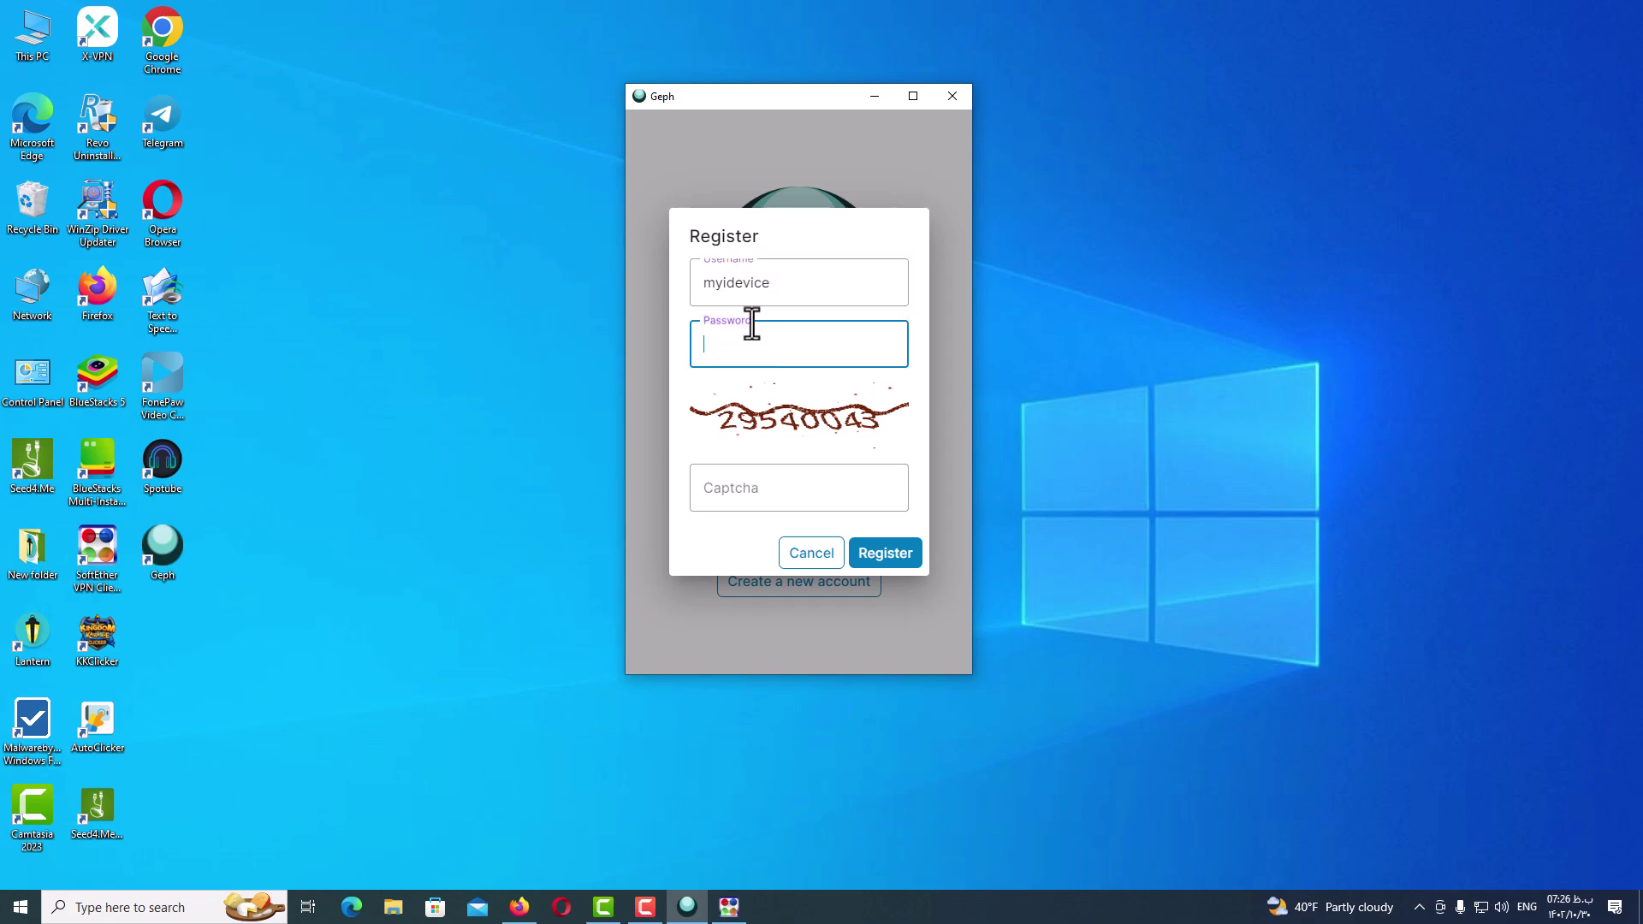
{"action": "left_click", "coordinate": [726, 283]}
{"action": "left_click_drag", "start_coordinate": [763, 285], "coordinate": [707, 282]}
{"action": "left_click", "coordinate": [753, 288]}
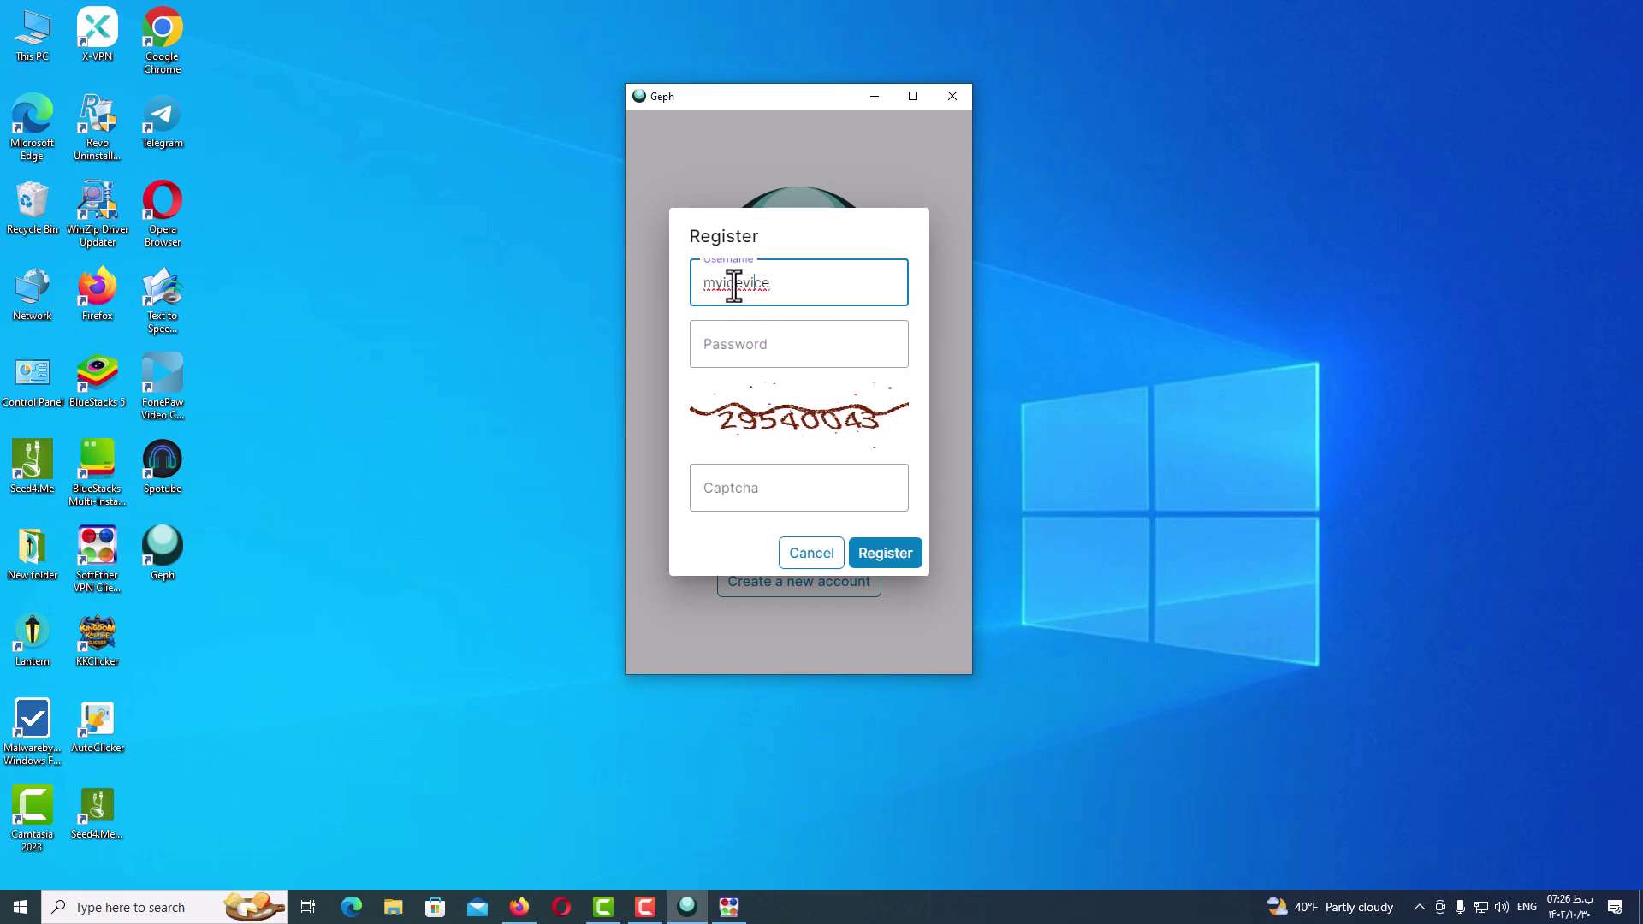
{"action": "left_click", "coordinate": [781, 287]}
{"action": "type", "text": "M"}
{"action": "left_click_drag", "start_coordinate": [714, 286], "coordinate": [701, 287]}
{"action": "left_click", "coordinate": [743, 284]}
{"action": "left_click_drag", "start_coordinate": [715, 285], "coordinate": [693, 283]}
{"action": "type", "text": "m"}
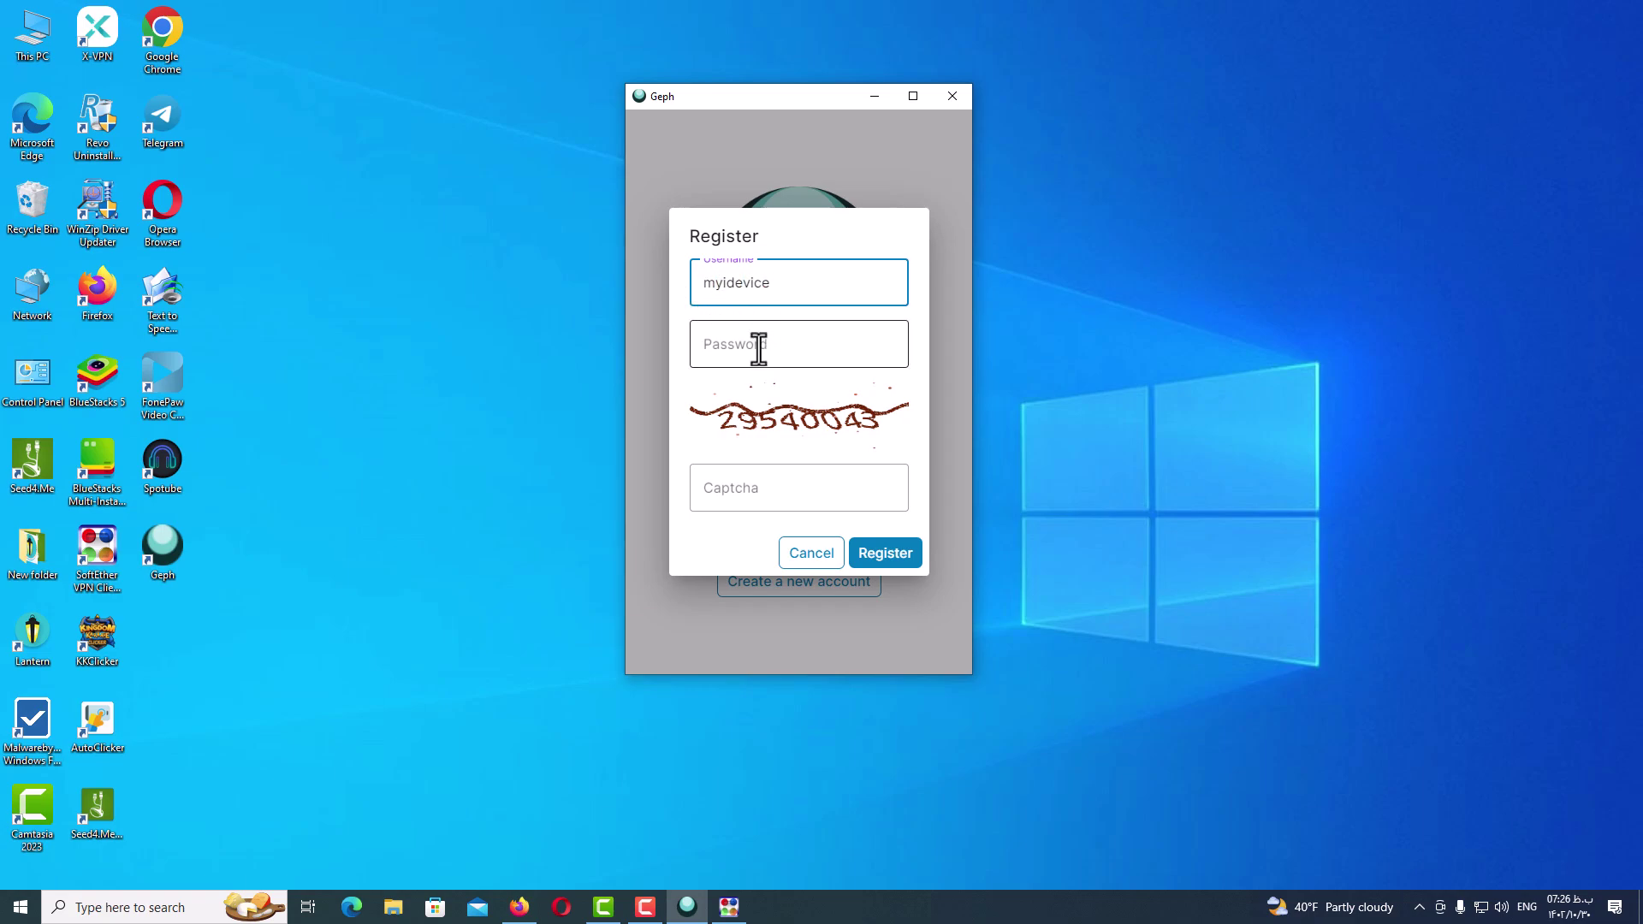
- Enter the account password and the captcha code shown
{"action": "left_click", "coordinate": [762, 347]}
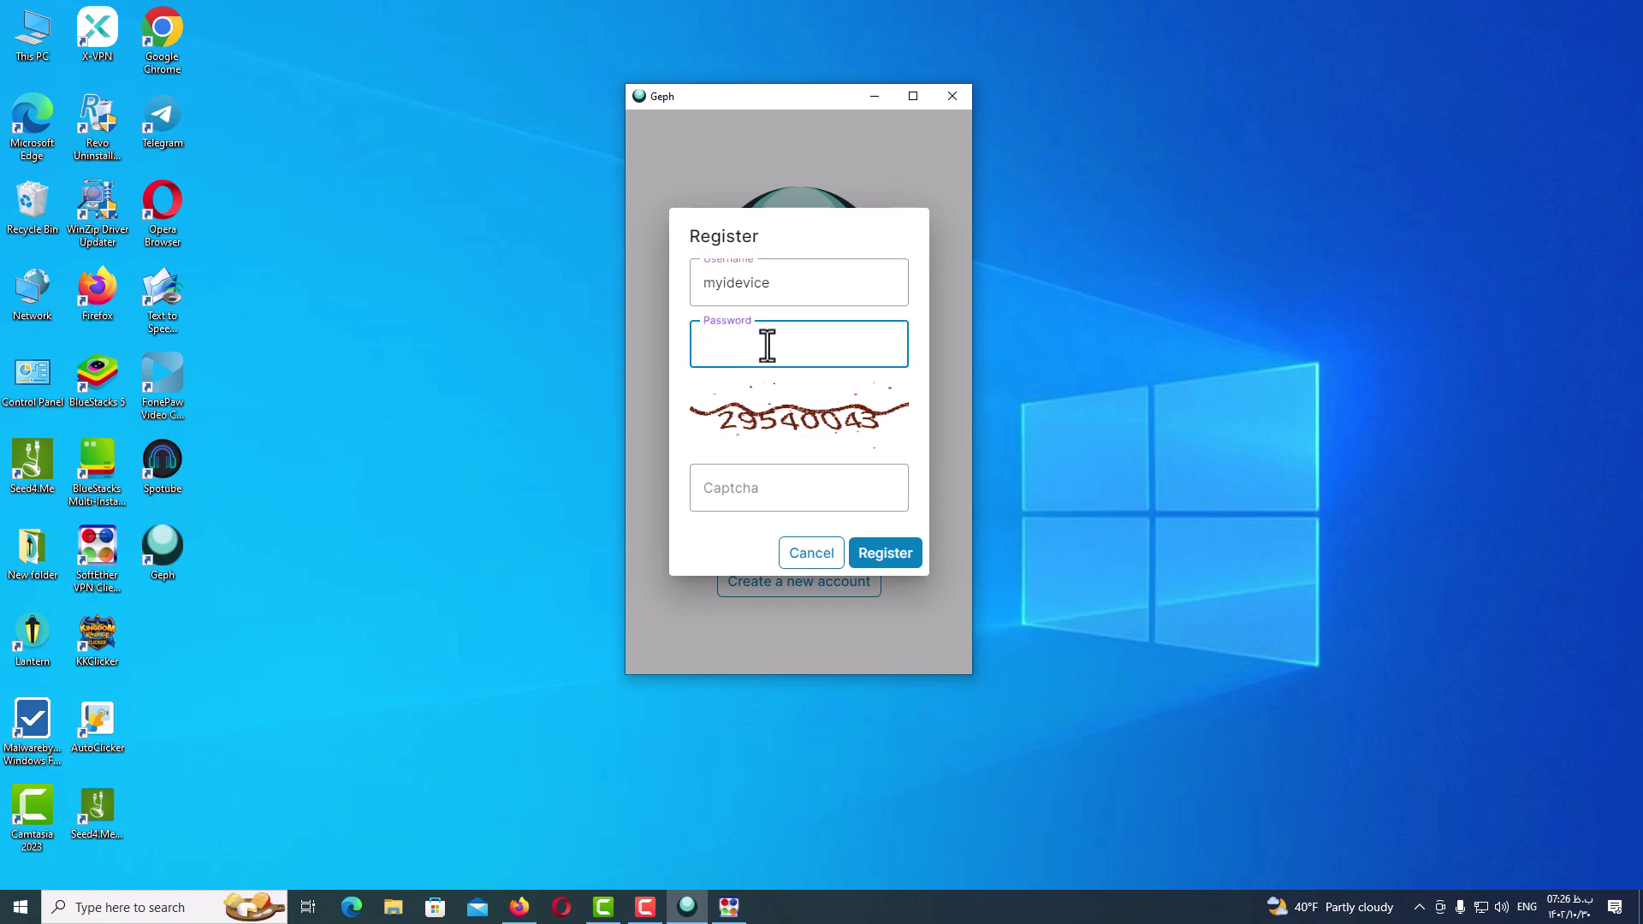
{"action": "type", "text": "••••••••"}
{"action": "left_click", "coordinate": [786, 486]}
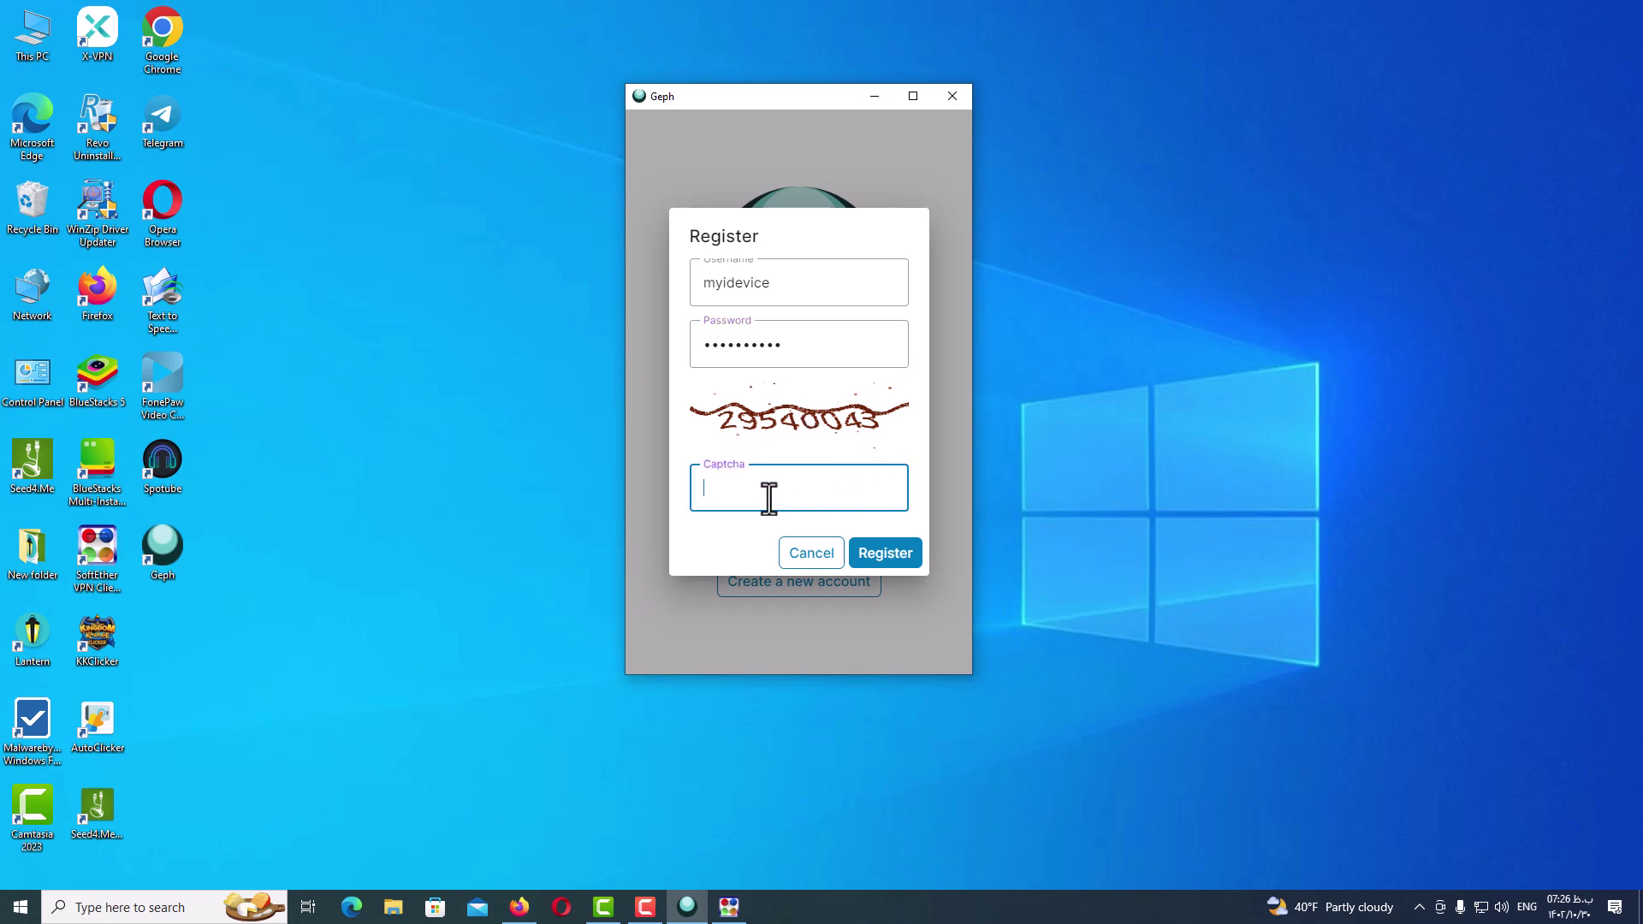
{"action": "type", "text": "9540043"}
- Submit registration, then append 20 to the taken username and register again
{"action": "left_click", "coordinate": [881, 558]}
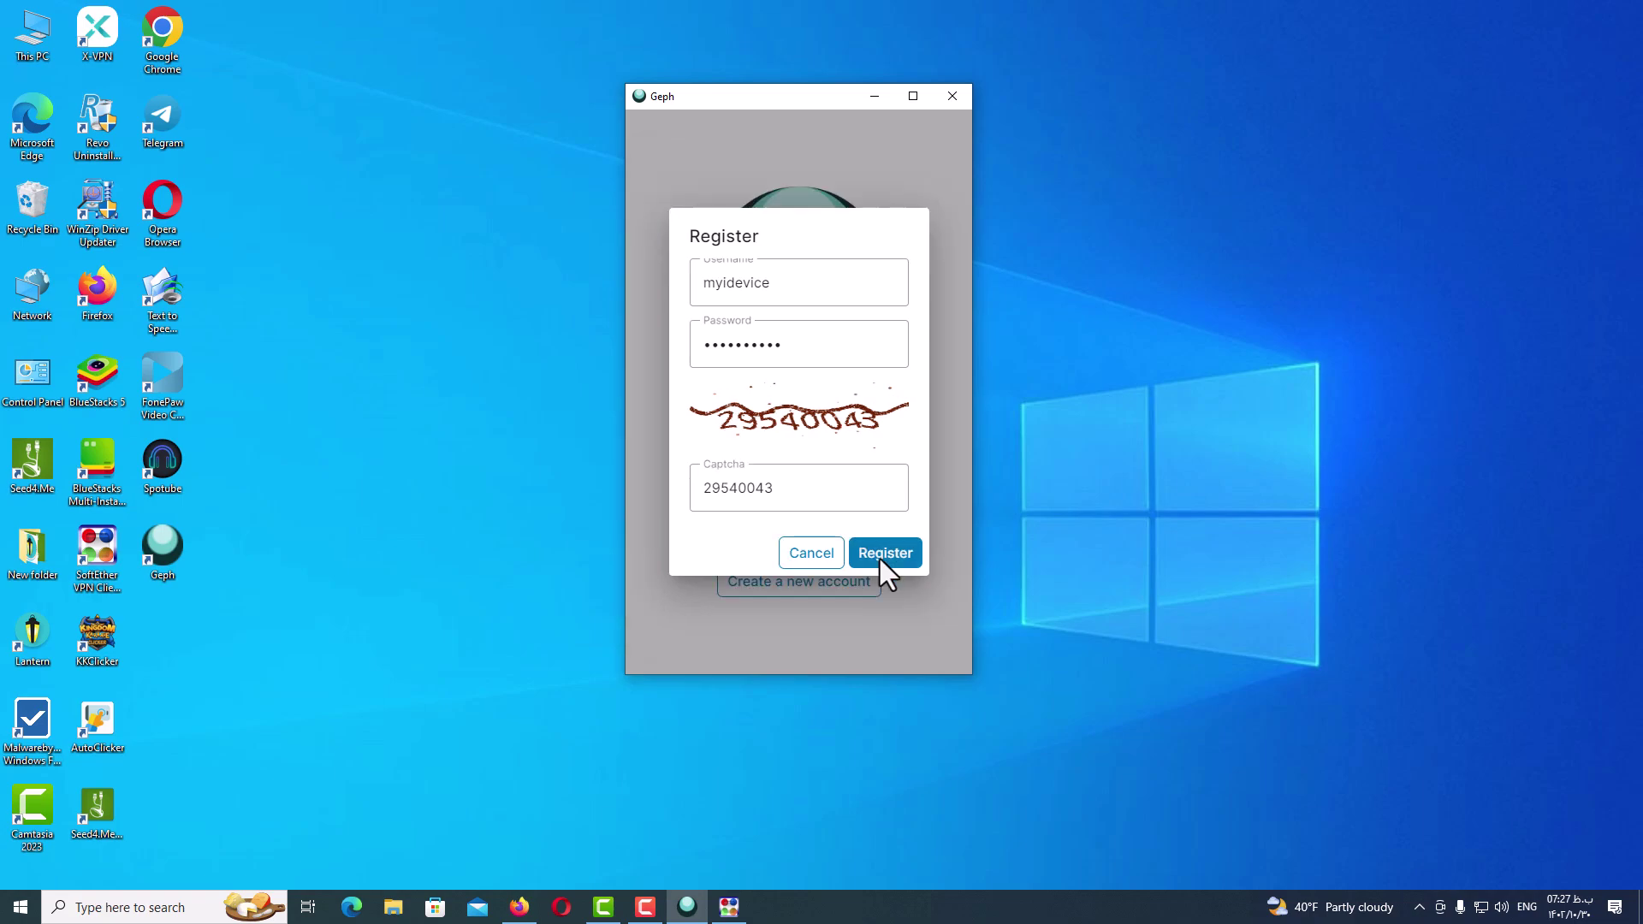
{"action": "left_click", "coordinate": [795, 282]}
{"action": "type", "text": "20"}
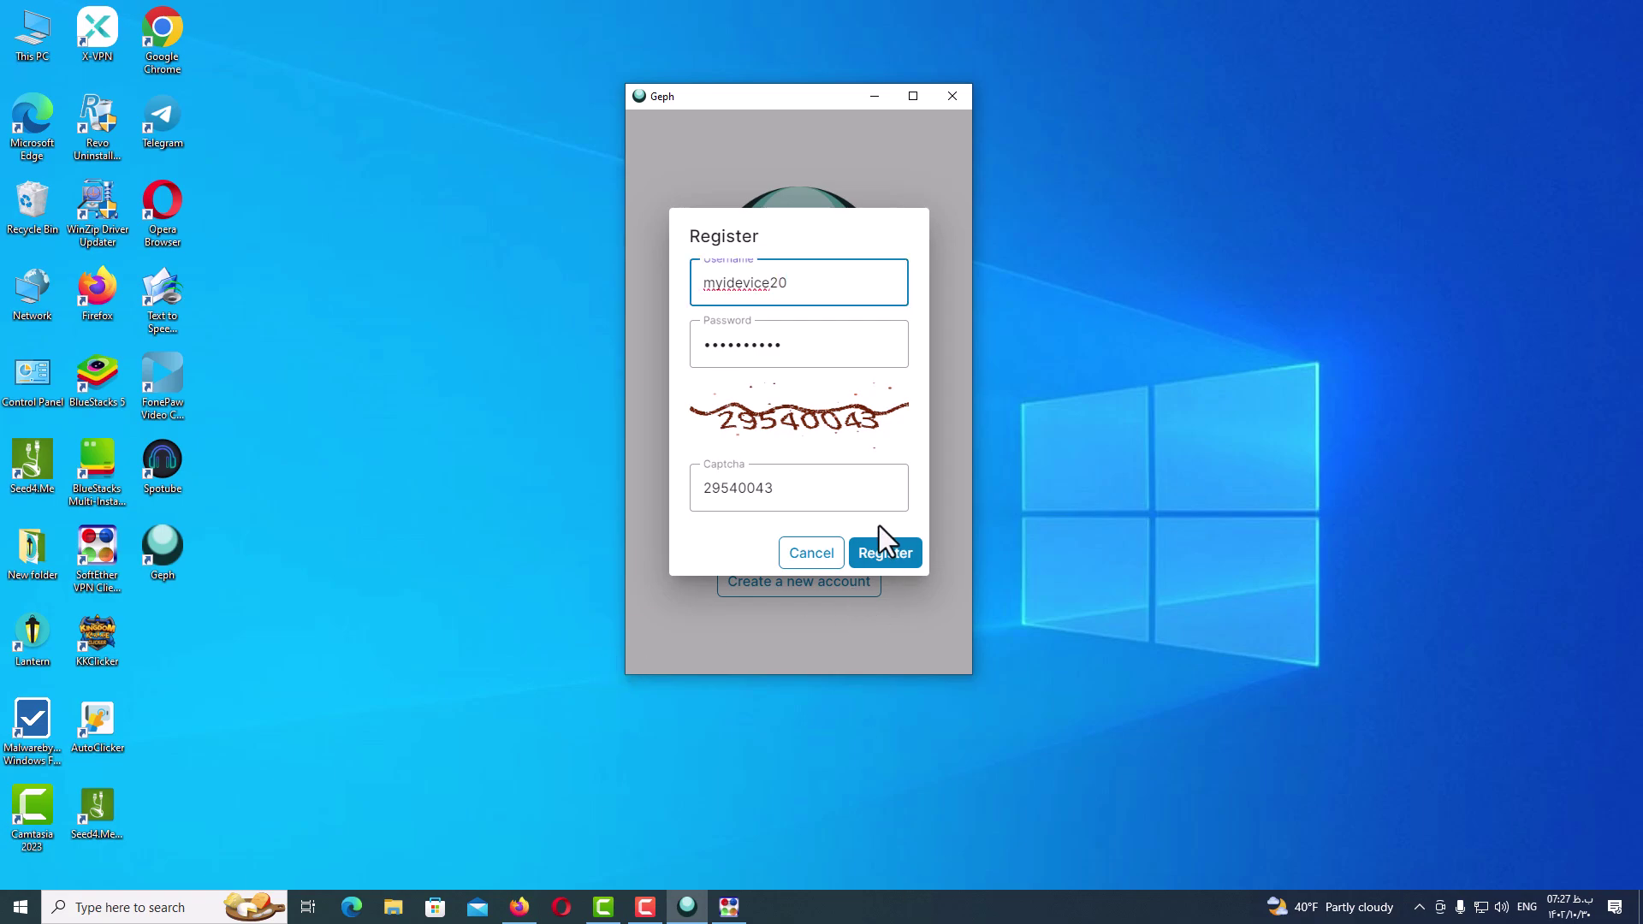
{"action": "left_click", "coordinate": [878, 563]}
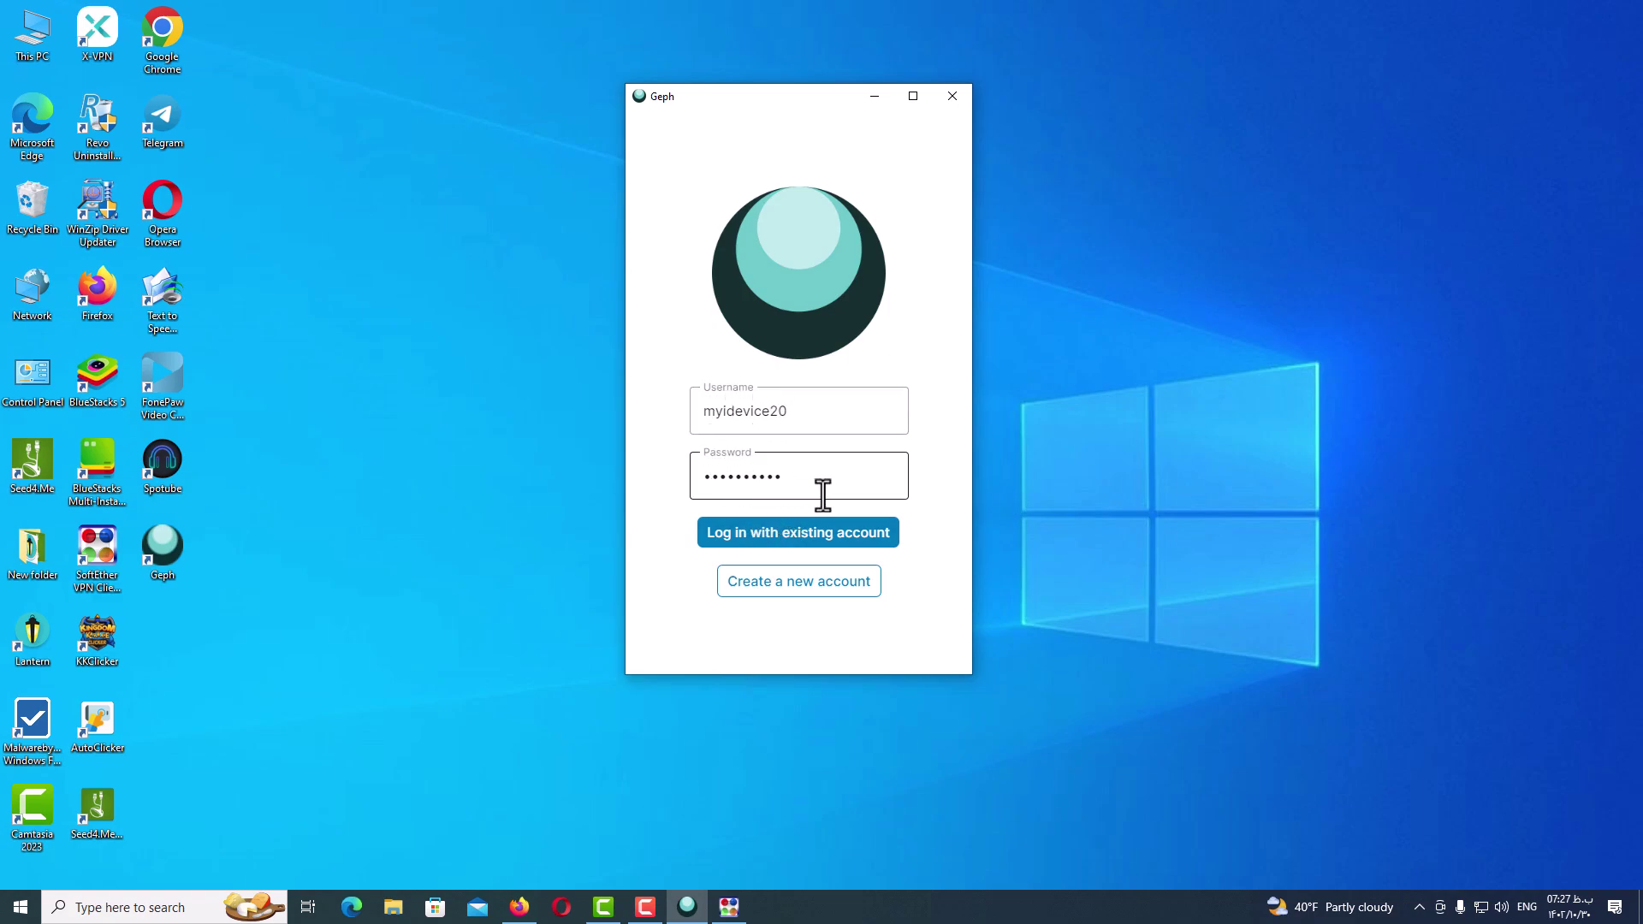
- Log in with the new account to reach the dashboard with PL / Warsaw selected
{"action": "left_click", "coordinate": [803, 537]}
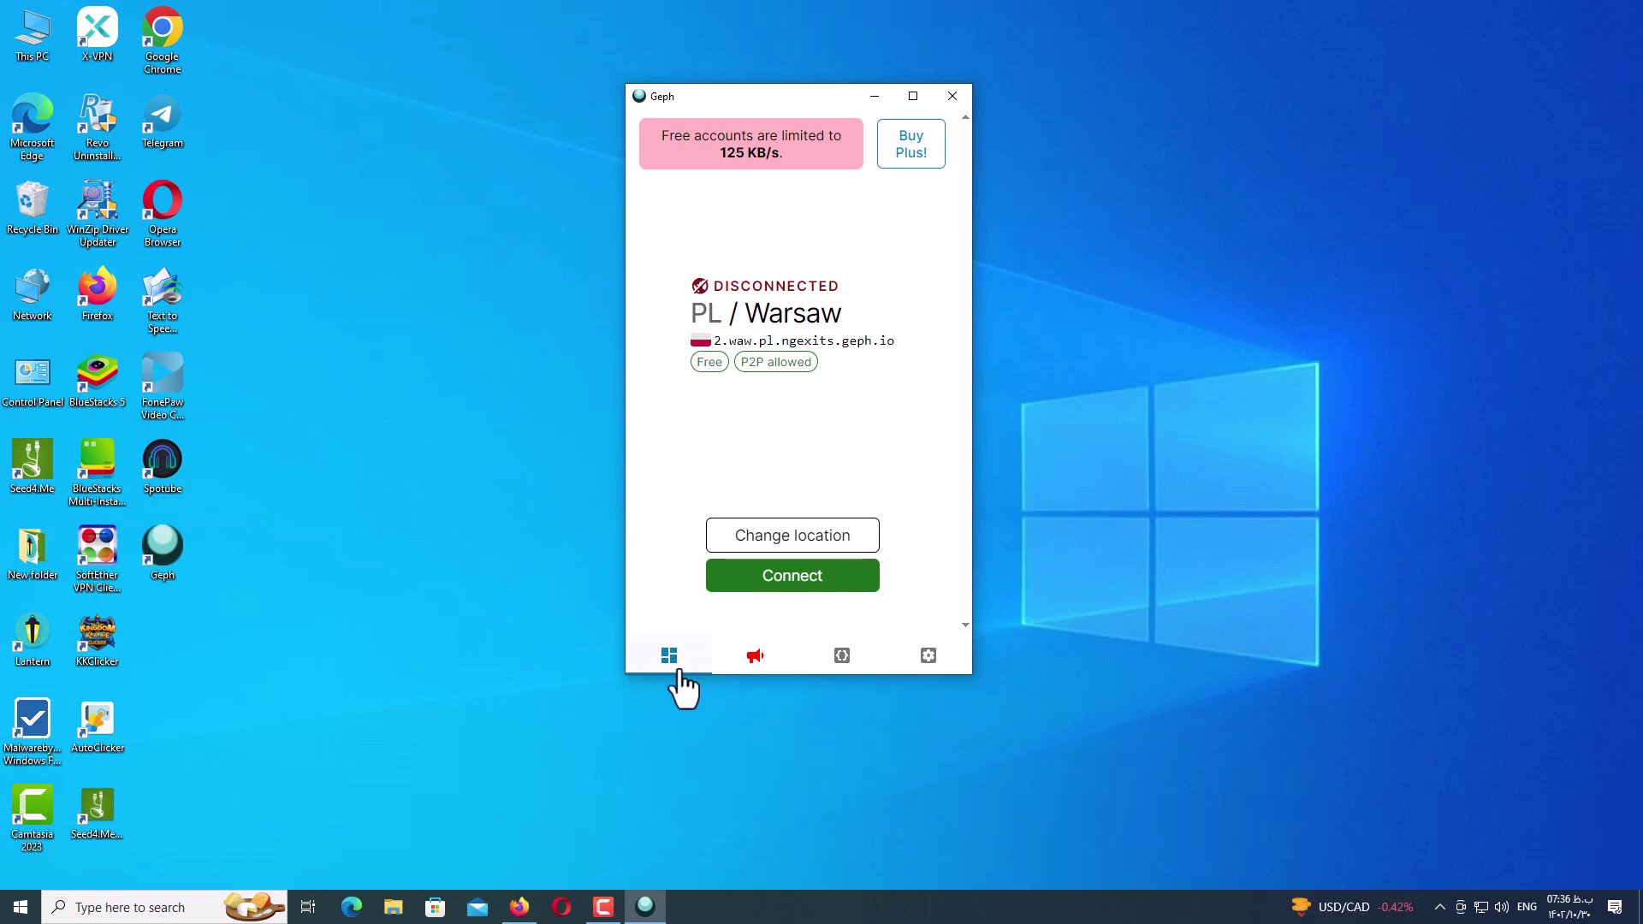
- Scroll through the news announcements, then show the connection stats panel
{"action": "left_click", "coordinate": [752, 661]}
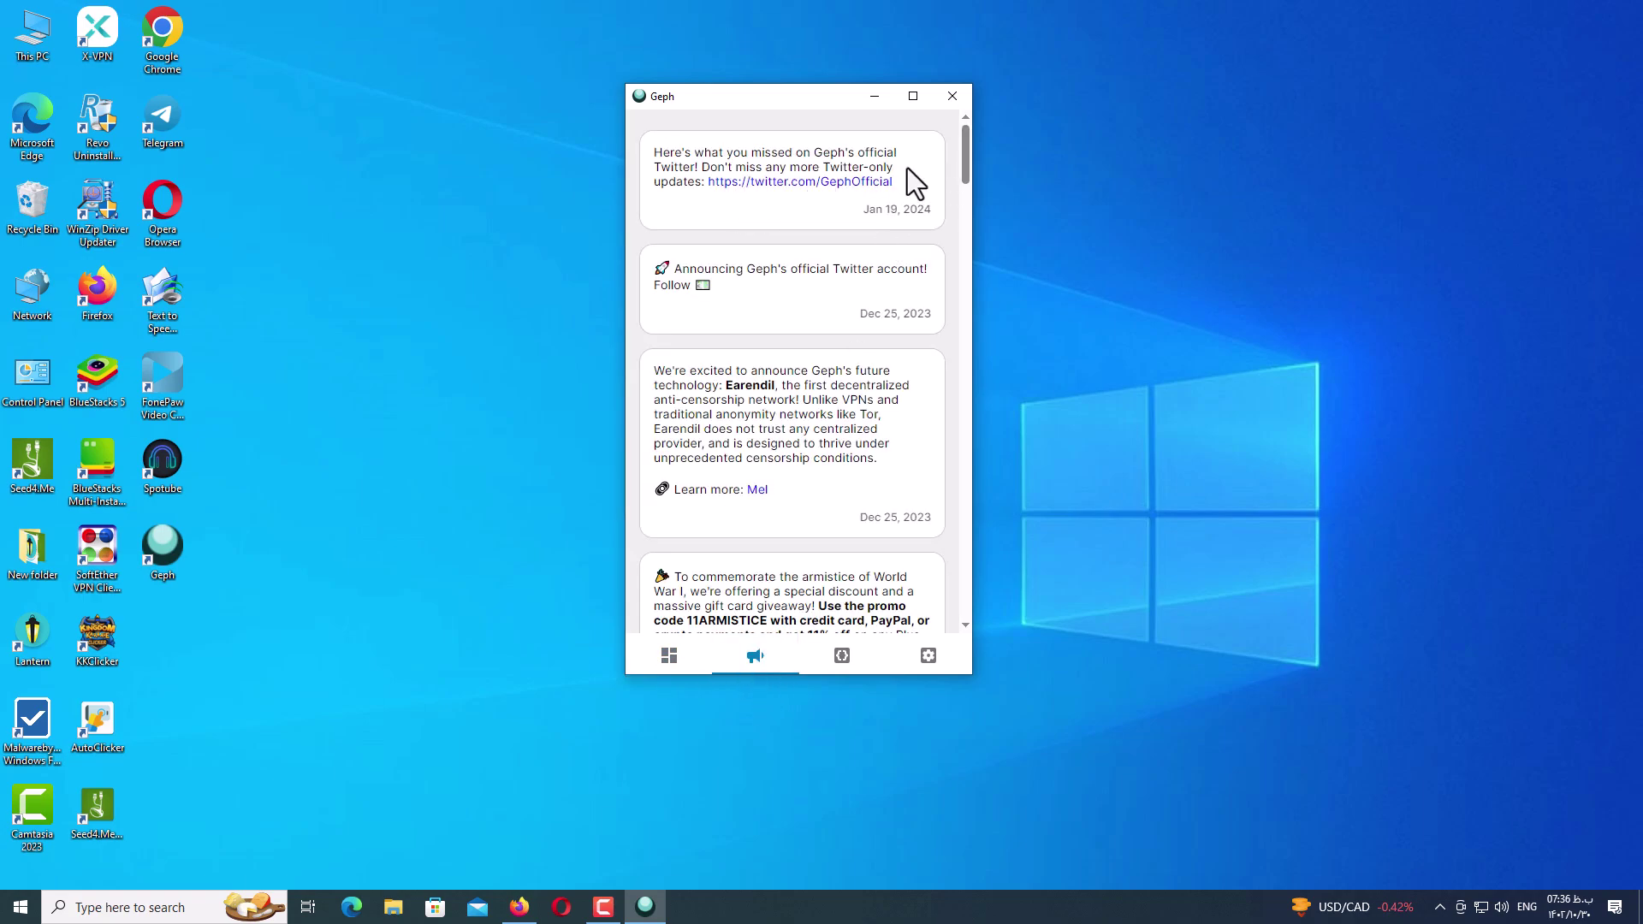
{"action": "mouse_move", "coordinate": [967, 172]}
{"action": "left_mouse_down"}
{"action": "mouse_move", "coordinate": [963, 359]}
{"action": "mouse_move", "coordinate": [961, 167]}
{"action": "left_mouse_up"}
{"action": "left_click", "coordinate": [842, 656]}
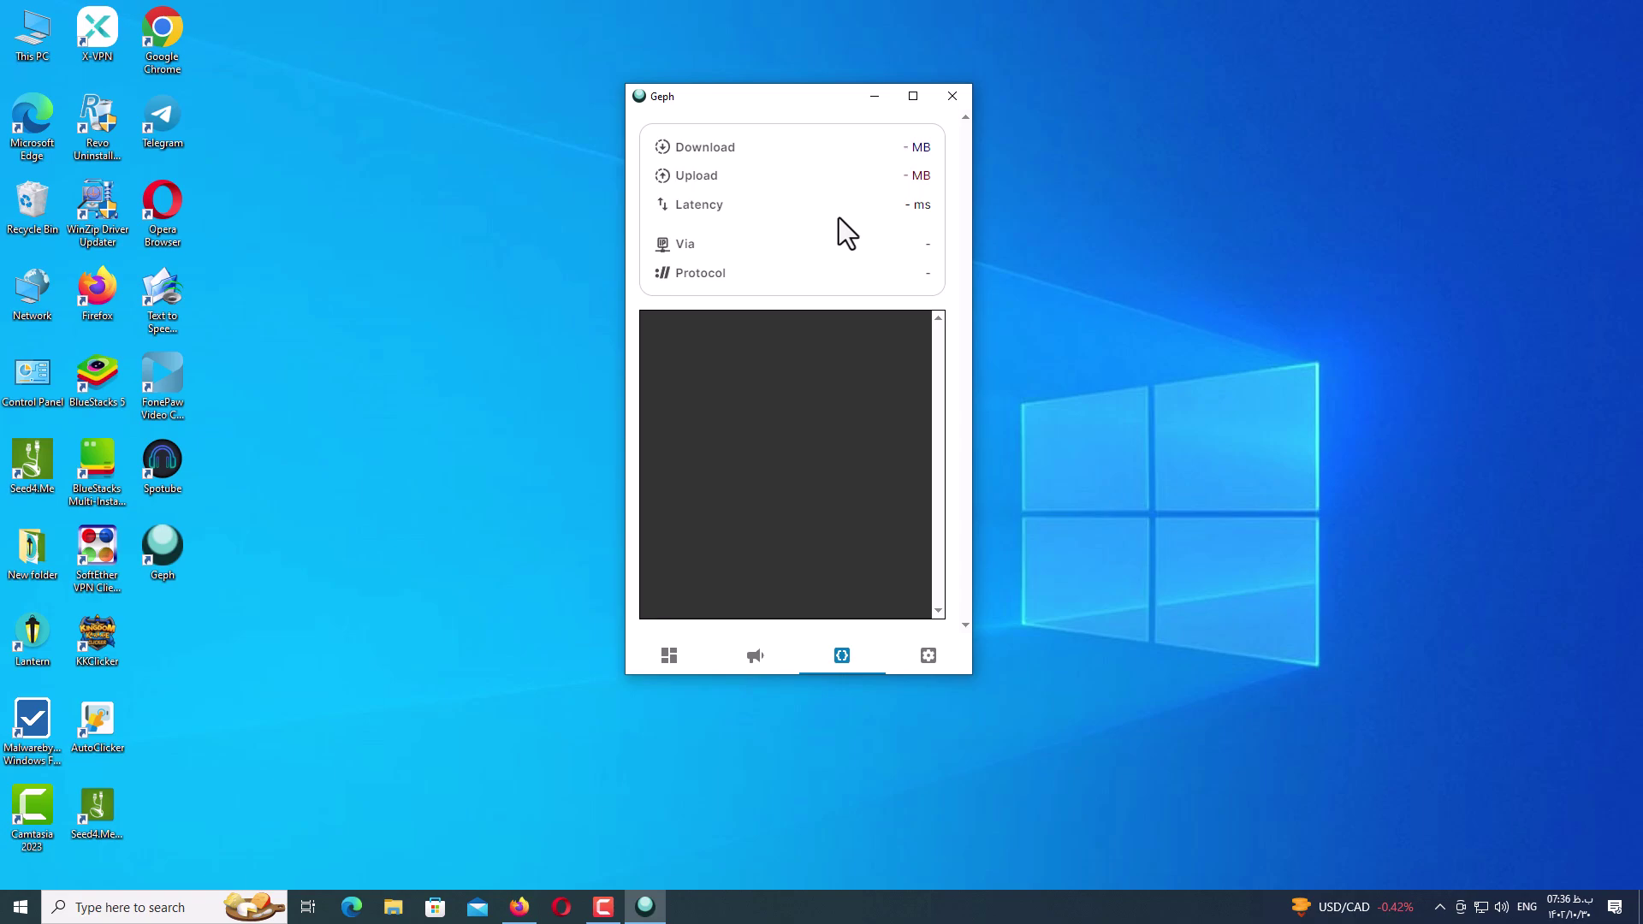
- In settings, keep English as the language and choose the Dark theme
{"action": "left_click", "coordinate": [929, 657]}
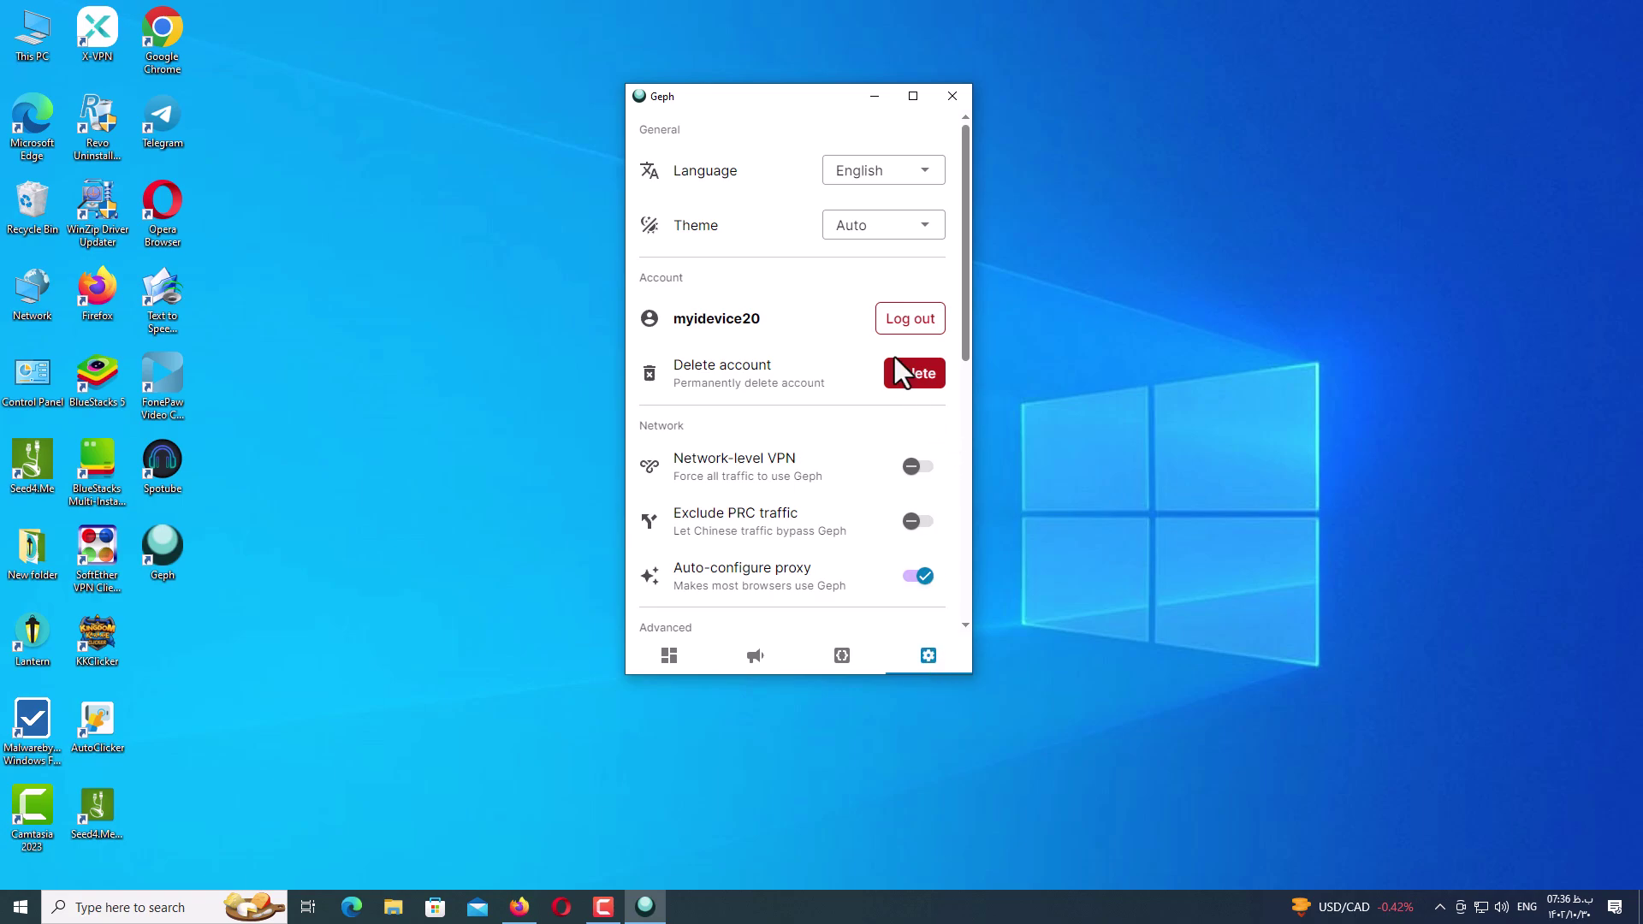
{"action": "left_click", "coordinate": [929, 170]}
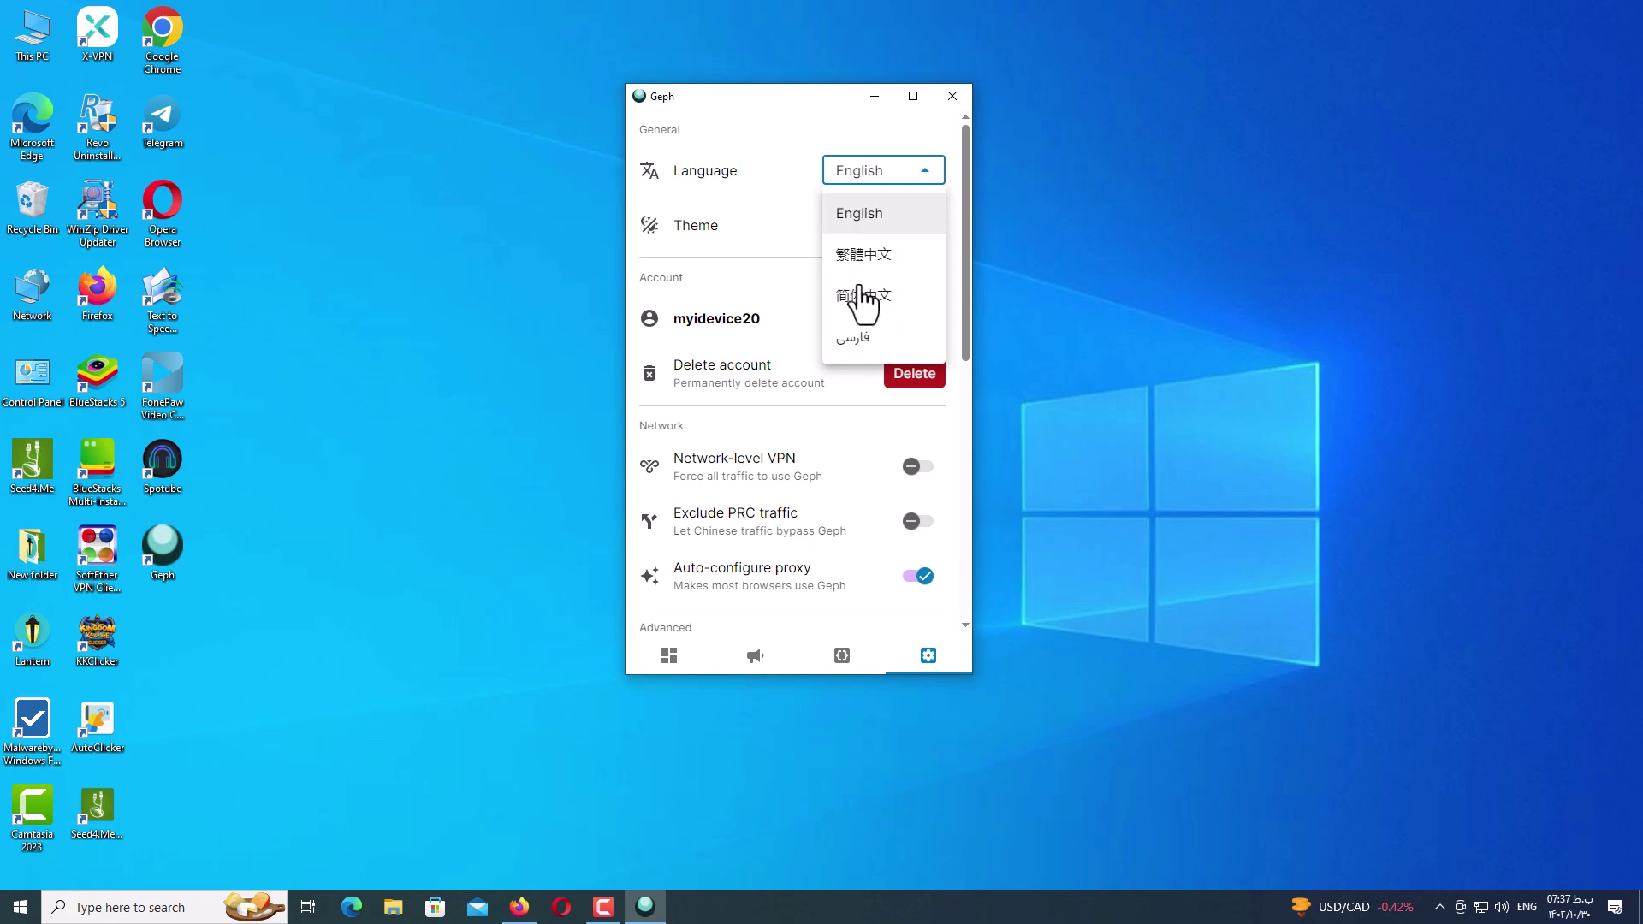
{"action": "left_click", "coordinate": [877, 175]}
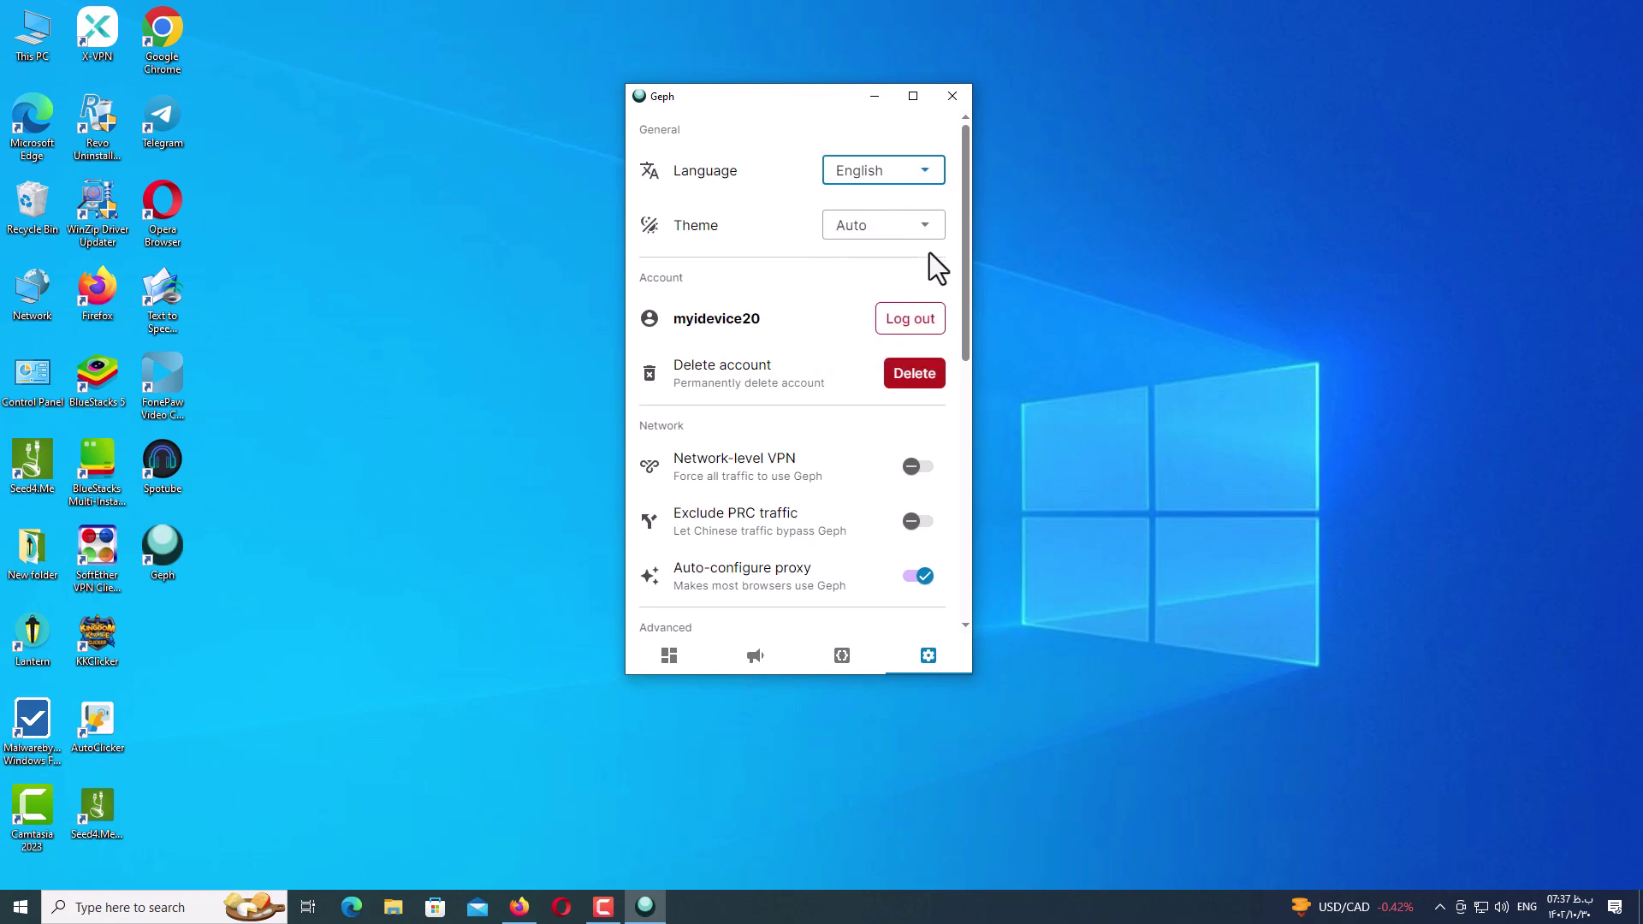
{"action": "left_click", "coordinate": [922, 227]}
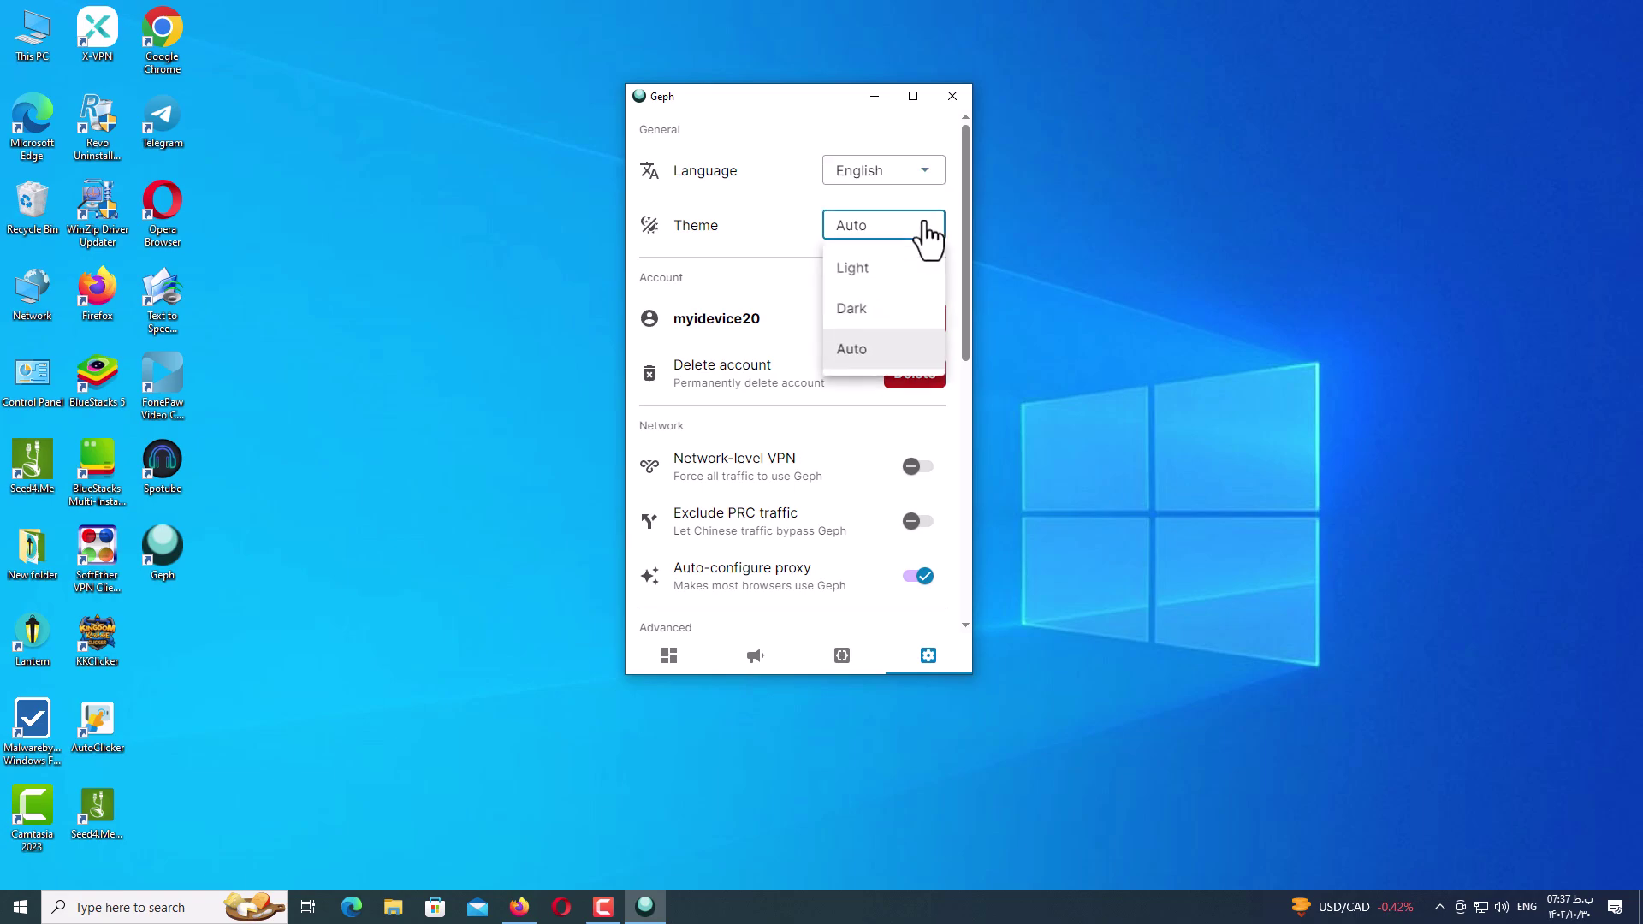
{"action": "left_click", "coordinate": [870, 316]}
- Toggle Network-level VPN on and then back off
{"action": "scroll", "coordinate": [963, 321], "scroll_direction": "down", "scroll_amount": 3}
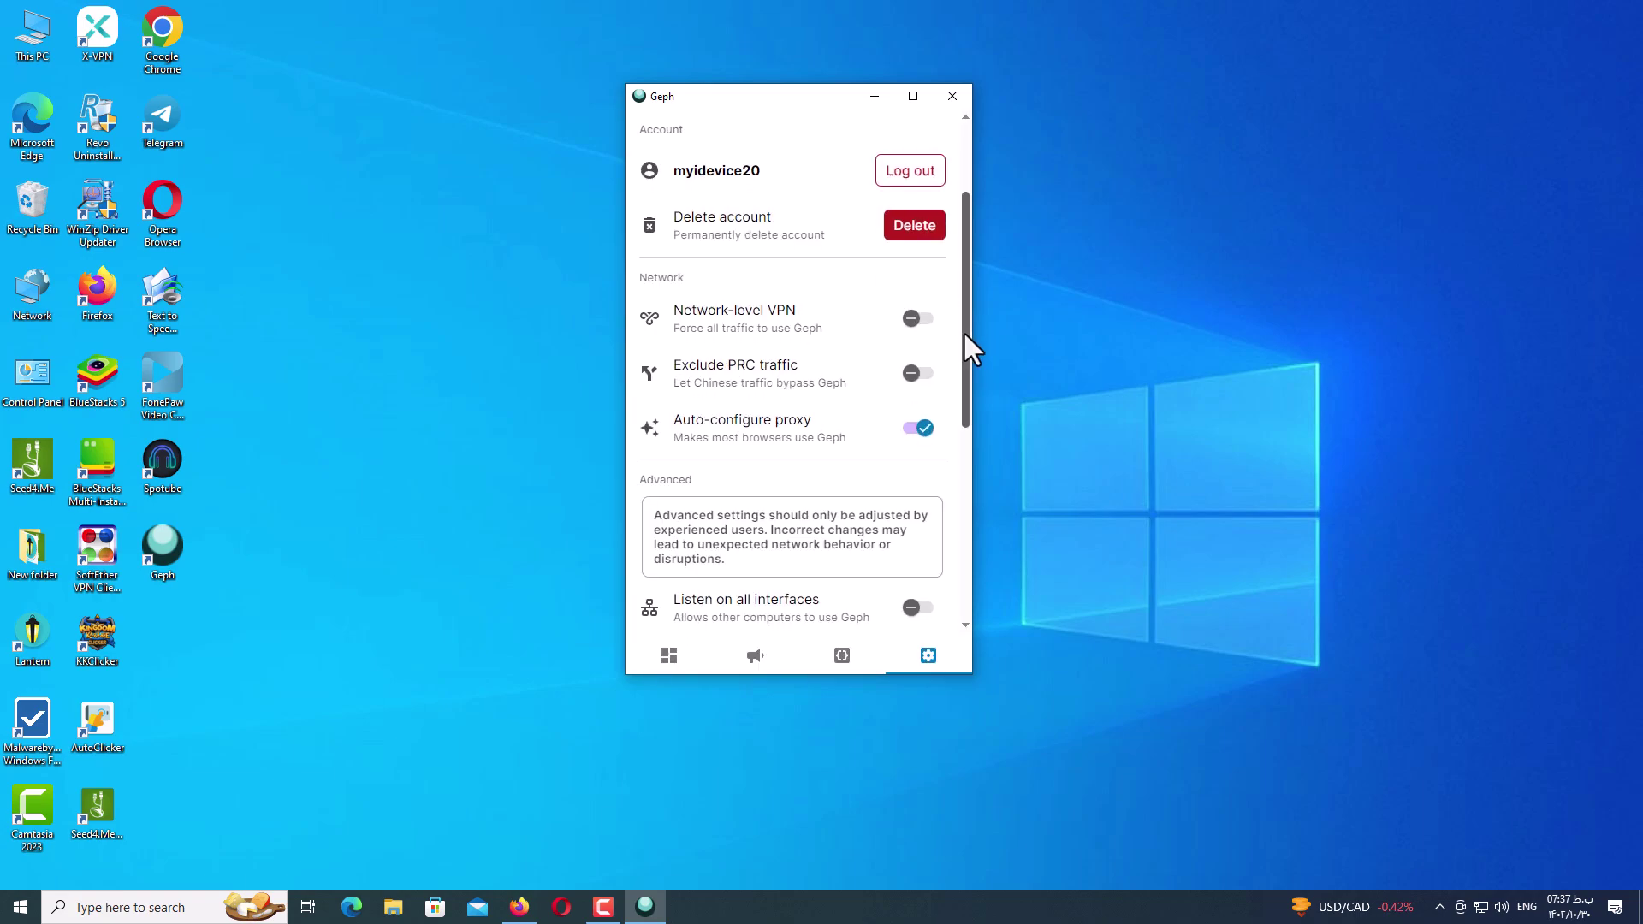
{"action": "scroll", "coordinate": [966, 338], "scroll_direction": "down", "scroll_amount": 1}
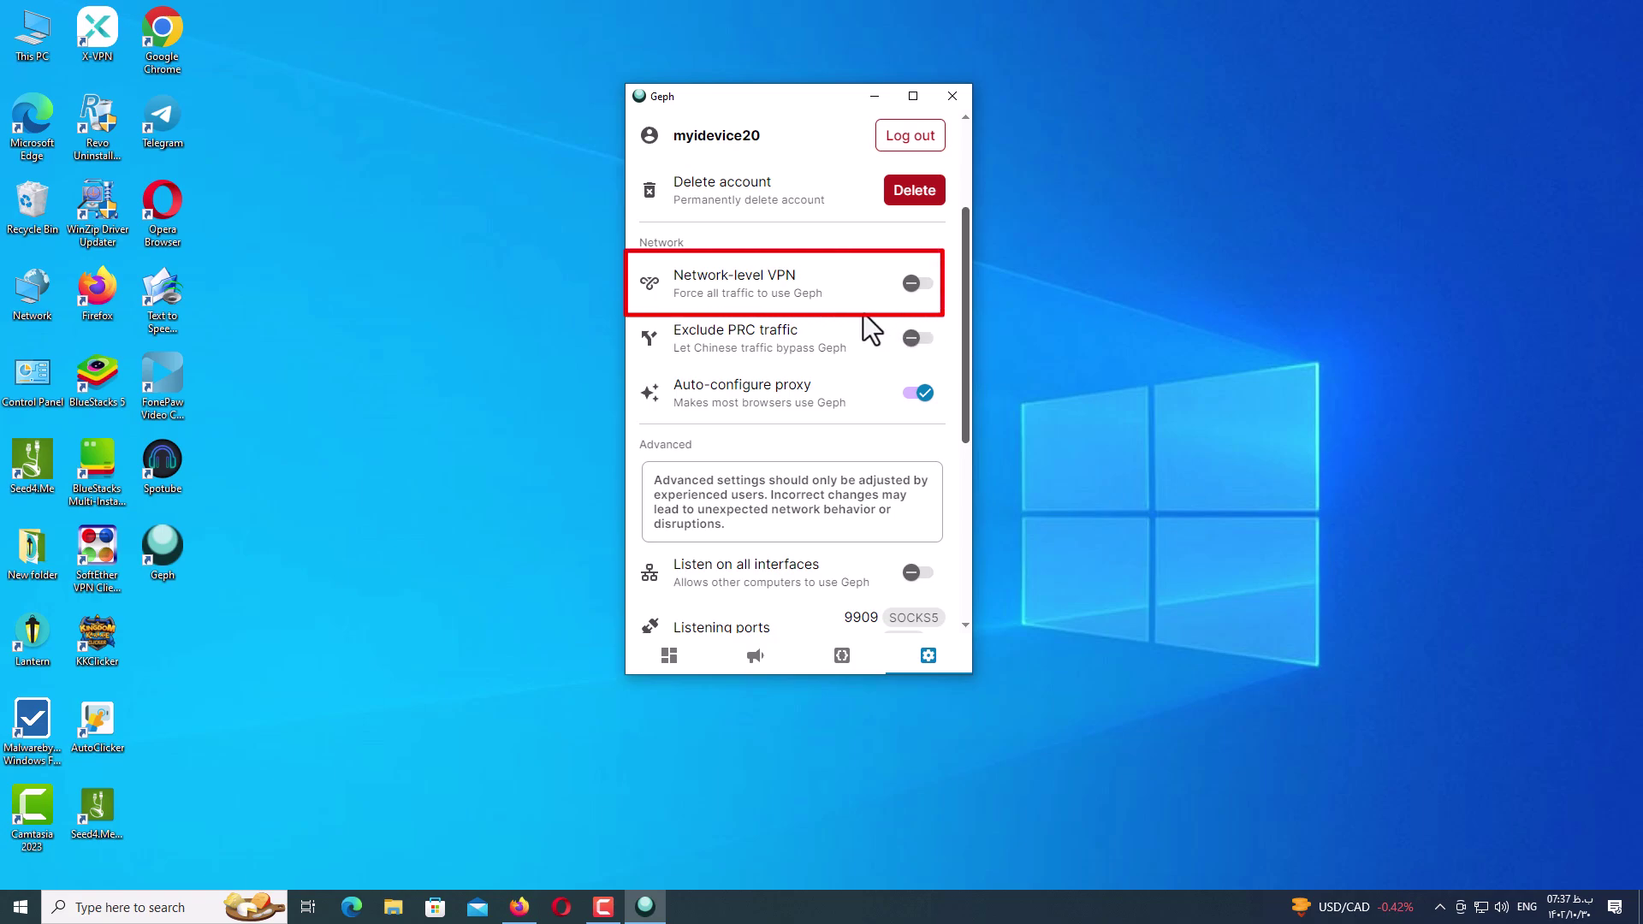
{"action": "left_click", "coordinate": [931, 301]}
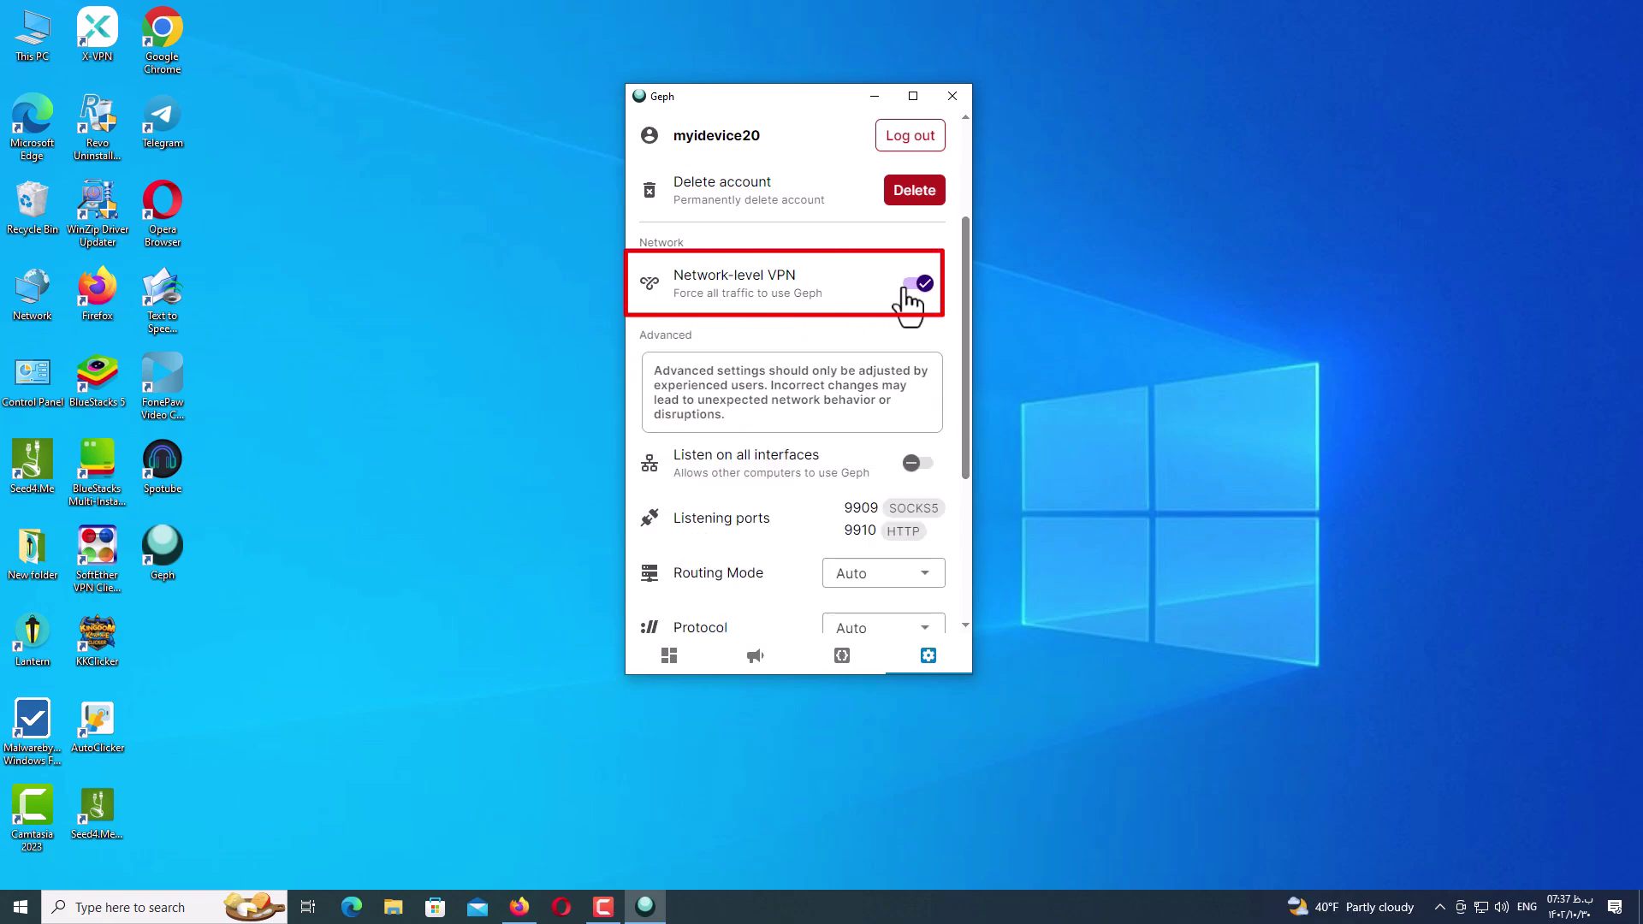
{"action": "left_click", "coordinate": [928, 306]}
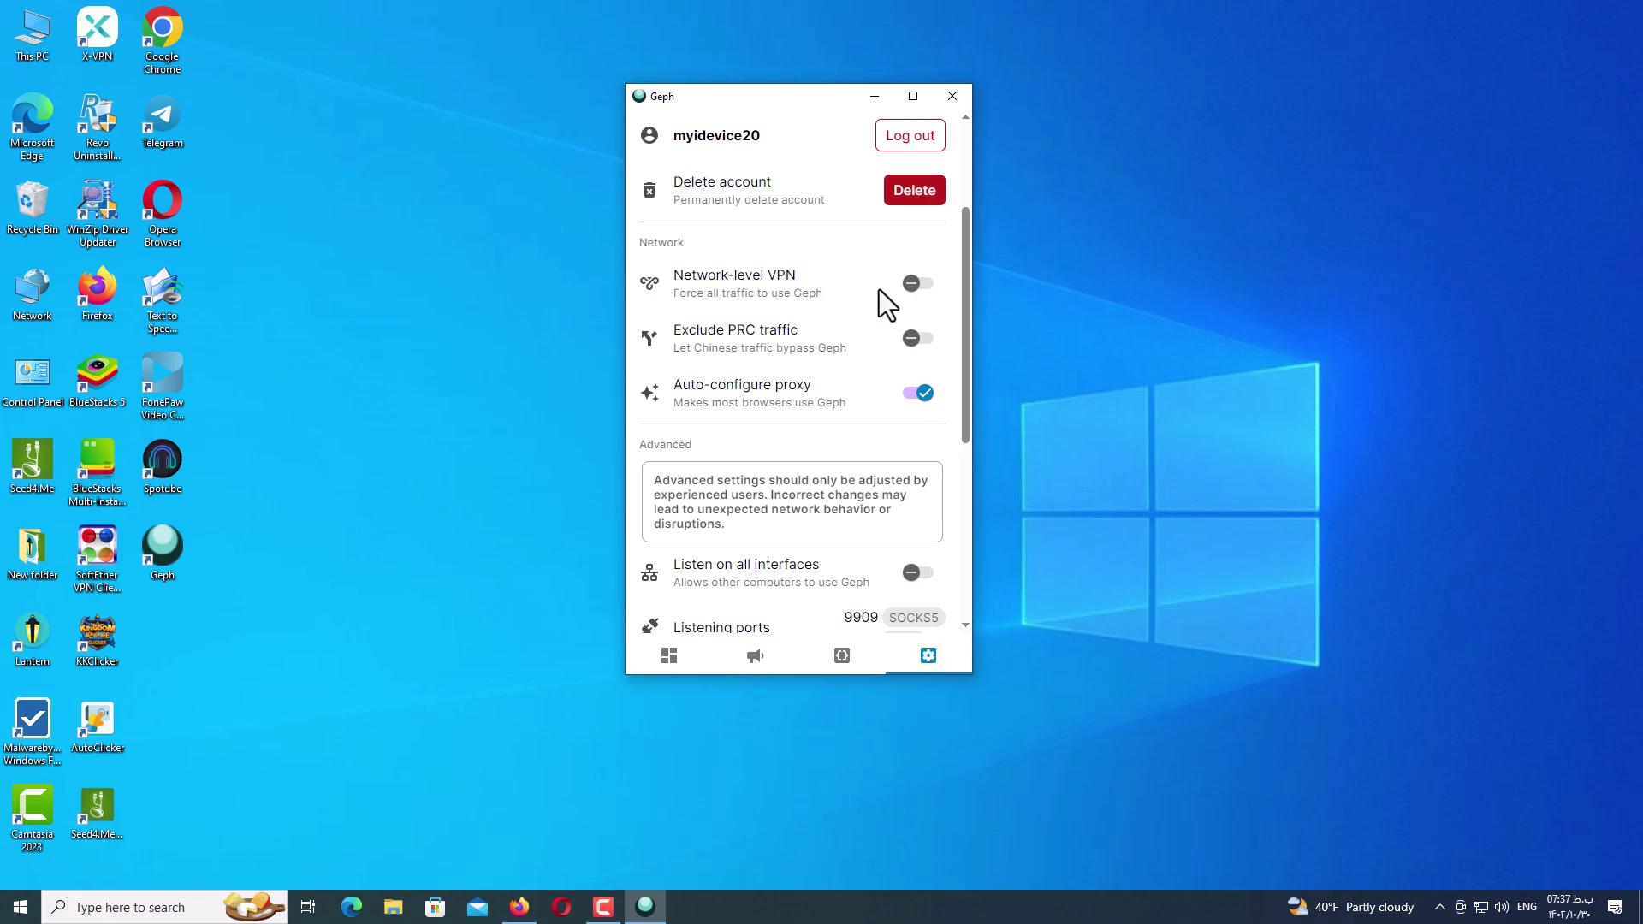
{"action": "left_click_drag", "start_coordinate": [672, 275], "coordinate": [798, 276]}
- In the Advanced settings, set Routing Mode to Bridges
{"action": "left_click", "coordinate": [913, 289]}
{"action": "left_click_drag", "start_coordinate": [967, 323], "coordinate": [968, 488]}
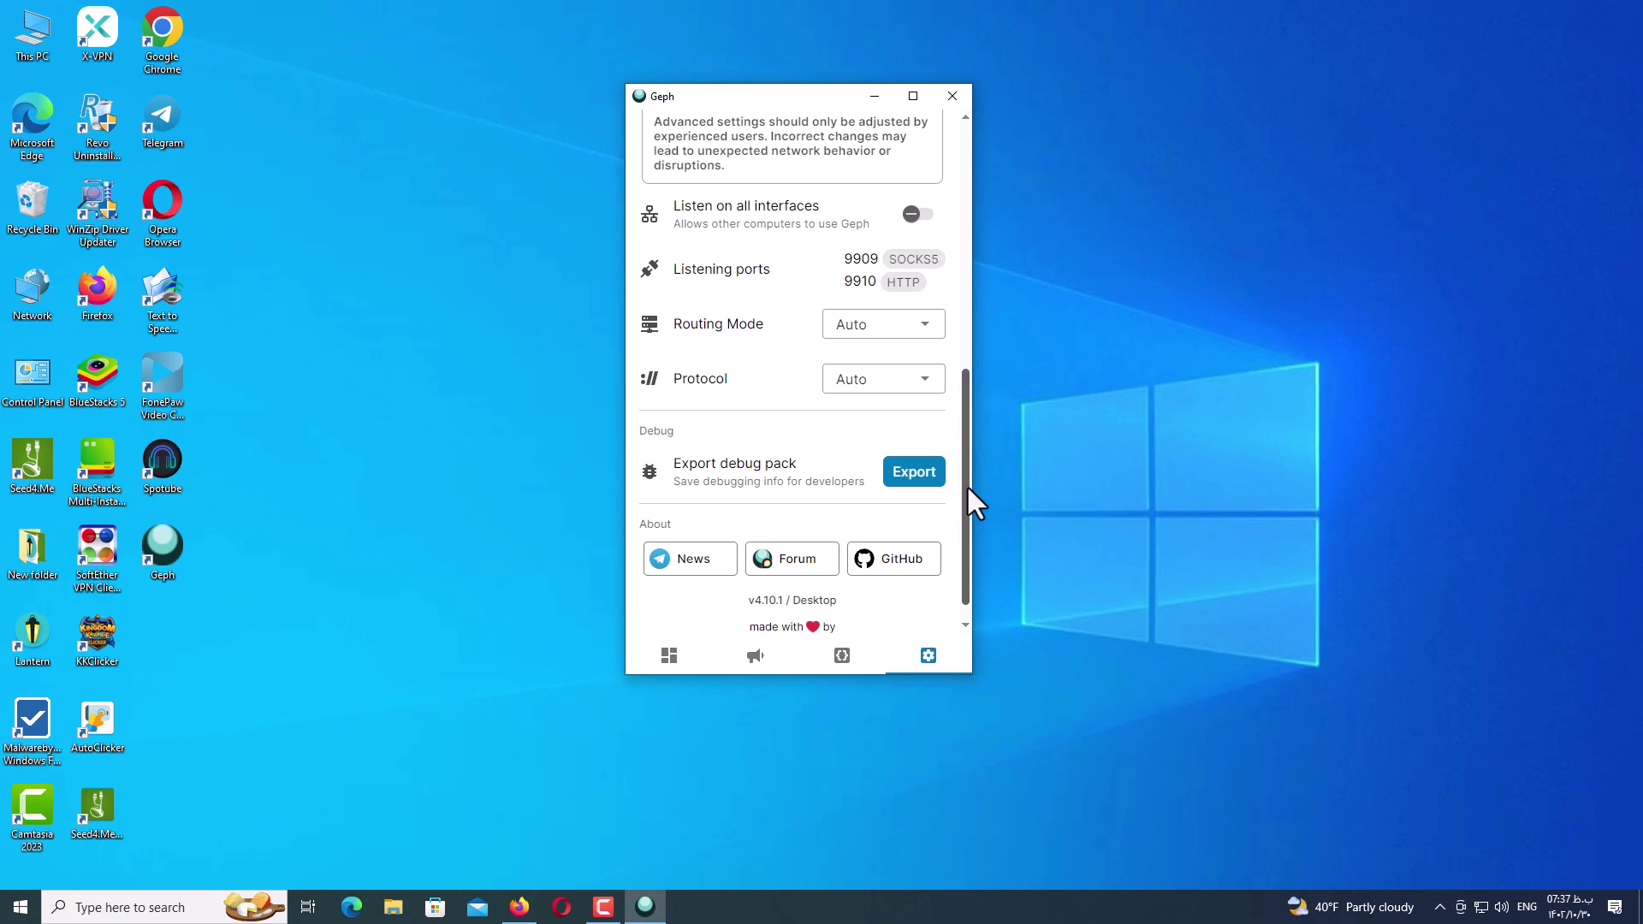
{"action": "scroll", "coordinate": [950, 411], "scroll_direction": "down", "scroll_amount": 1}
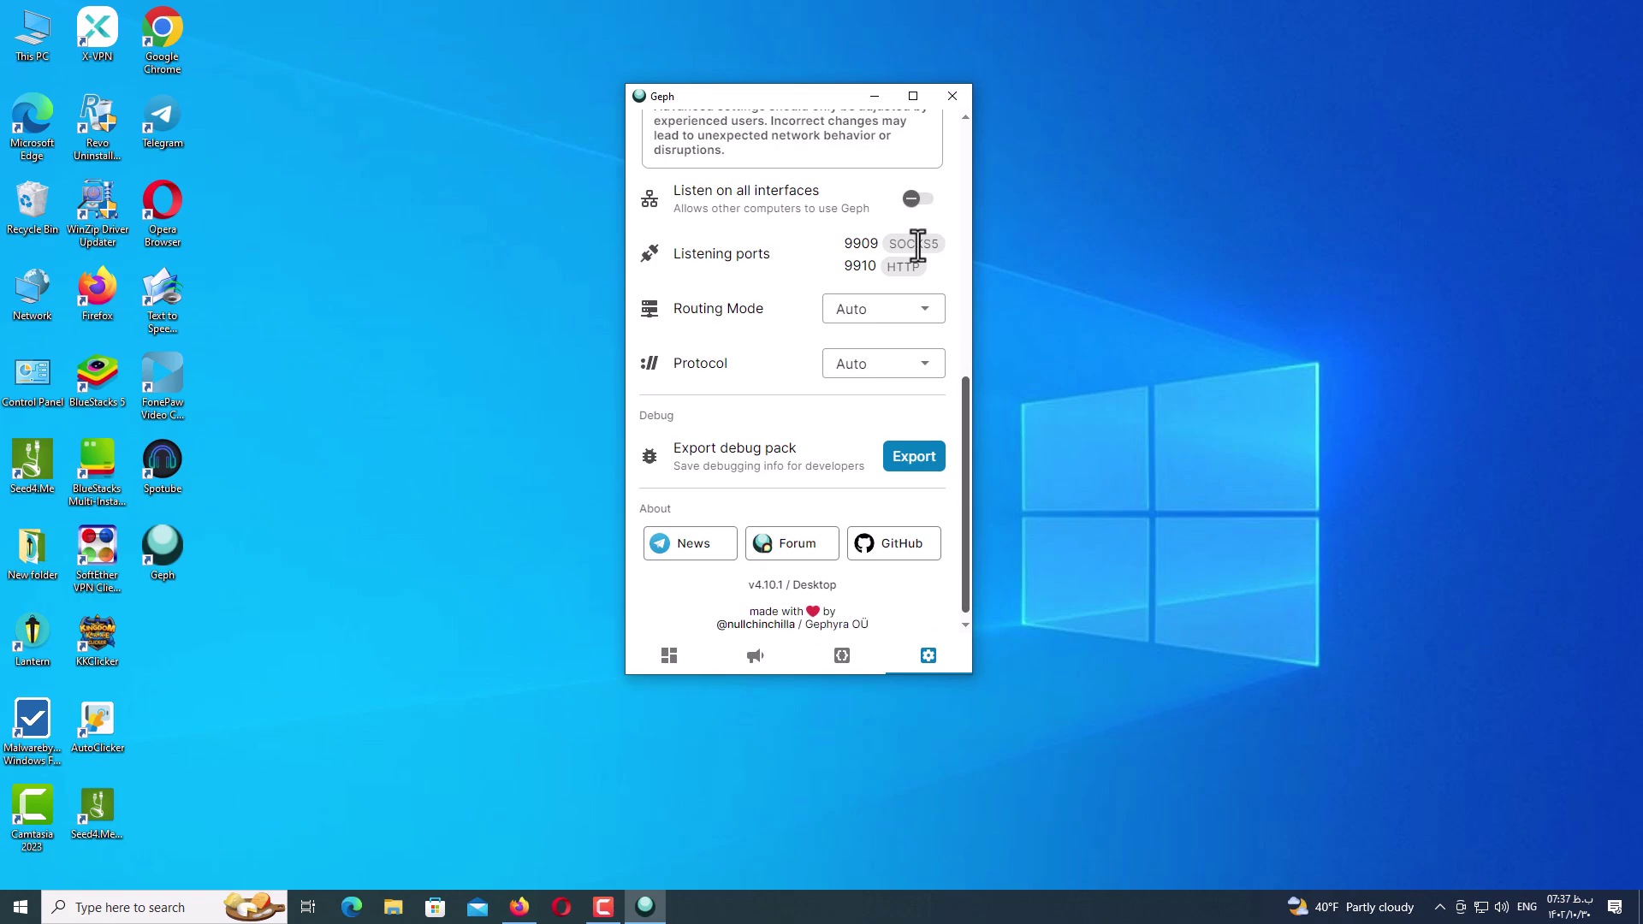
{"action": "left_click", "coordinate": [913, 318]}
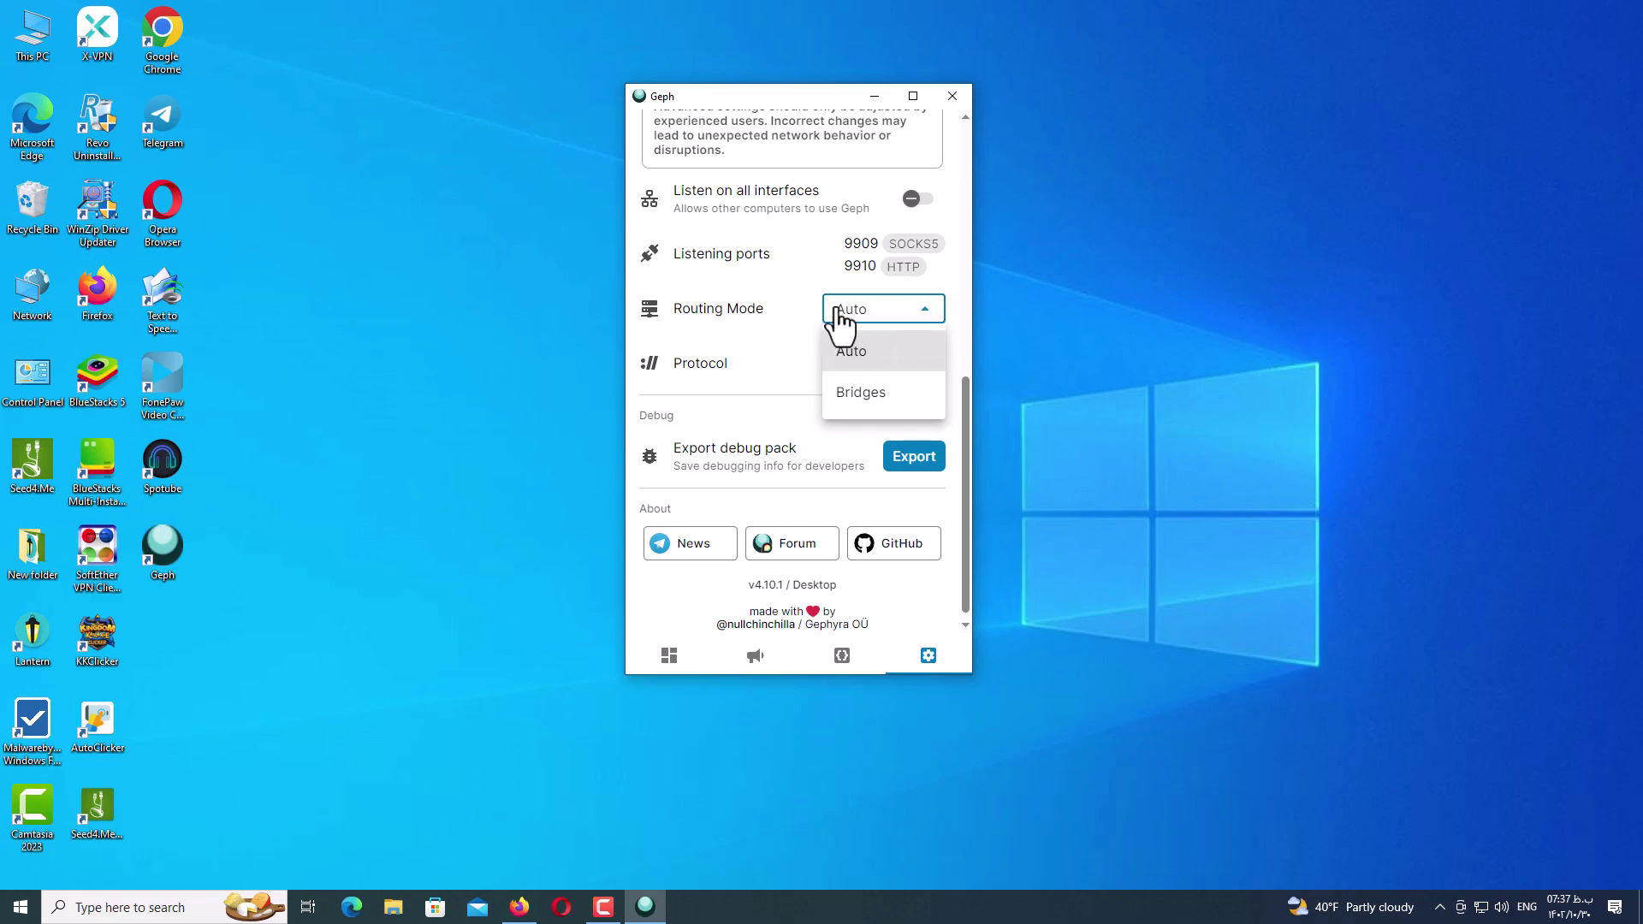
{"action": "left_click_drag", "start_coordinate": [721, 317], "coordinate": [697, 315]}
{"action": "left_click", "coordinate": [698, 314]}
{"action": "left_click", "coordinate": [890, 310]}
{"action": "left_click", "coordinate": [879, 391]}
- Switch Protocol to UDP, then to TLS
{"action": "left_click", "coordinate": [900, 368]}
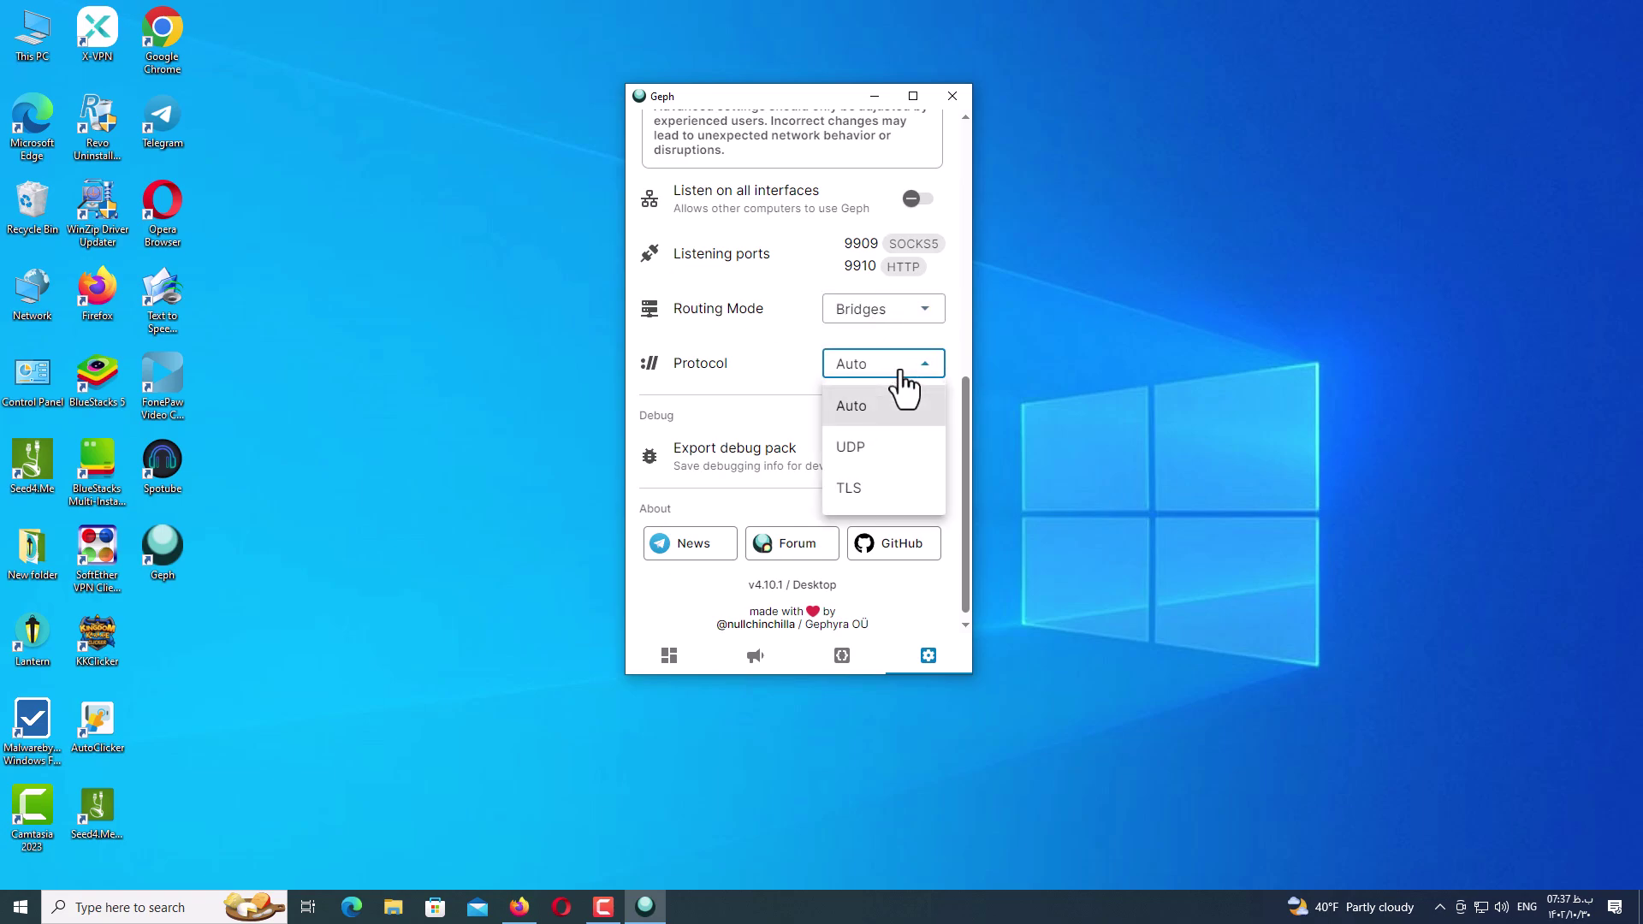
{"action": "left_click", "coordinate": [849, 447]}
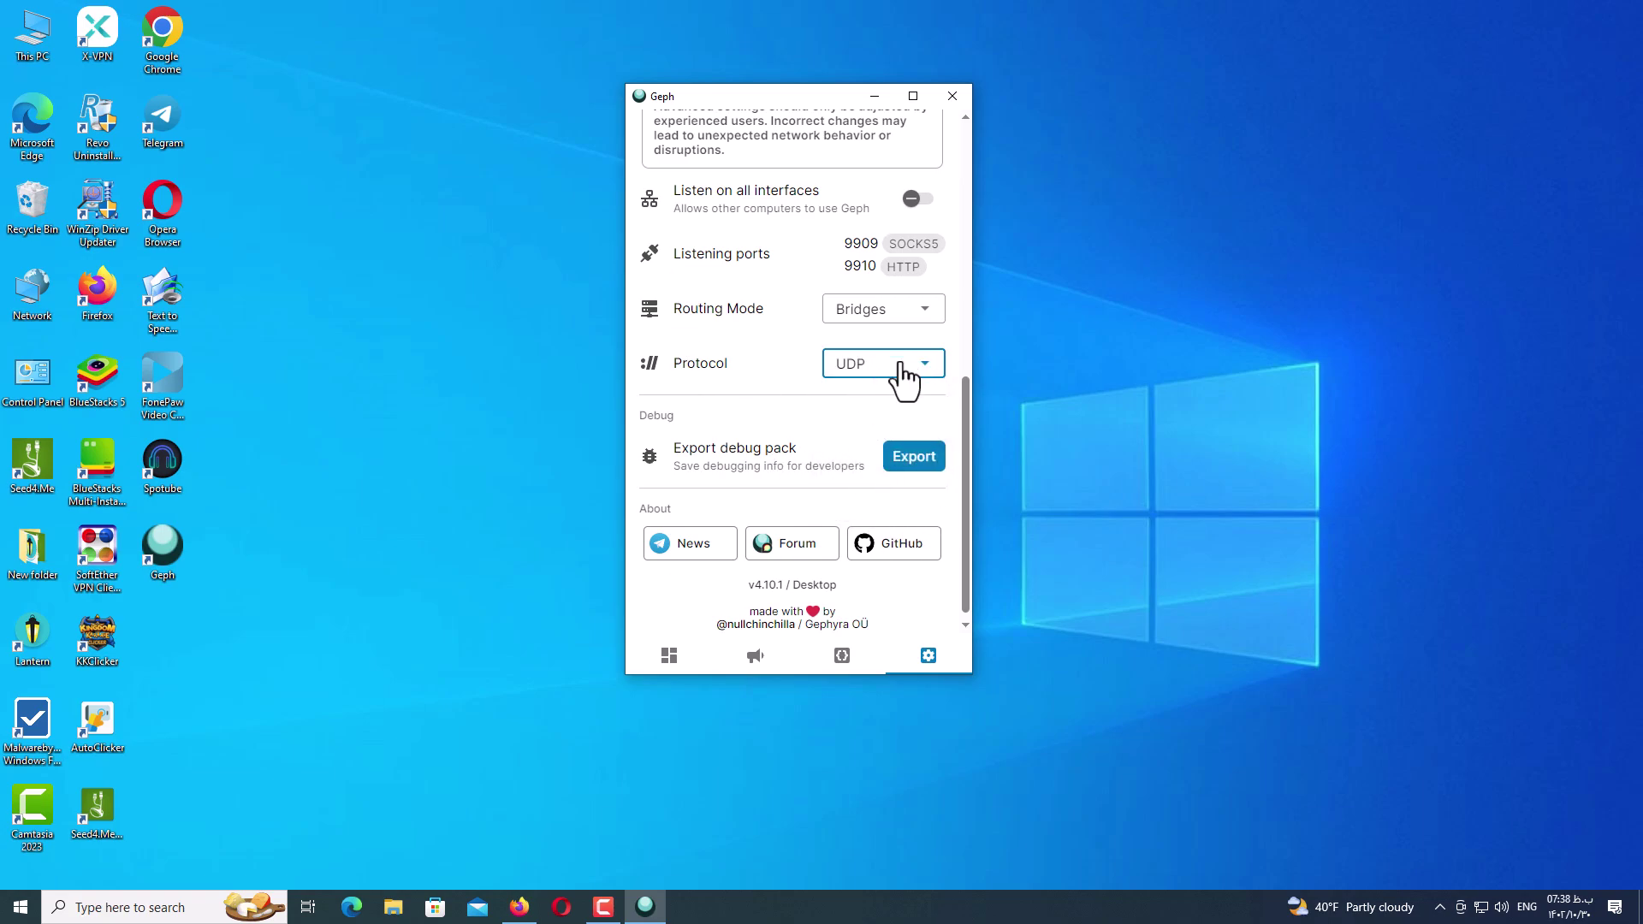
{"action": "left_click", "coordinate": [900, 370]}
{"action": "left_click", "coordinate": [859, 486]}
- Return both Routing Mode and Protocol to Auto
{"action": "left_click", "coordinate": [912, 316]}
{"action": "left_click", "coordinate": [894, 353]}
{"action": "left_click", "coordinate": [917, 373]}
{"action": "left_click", "coordinate": [863, 411]}
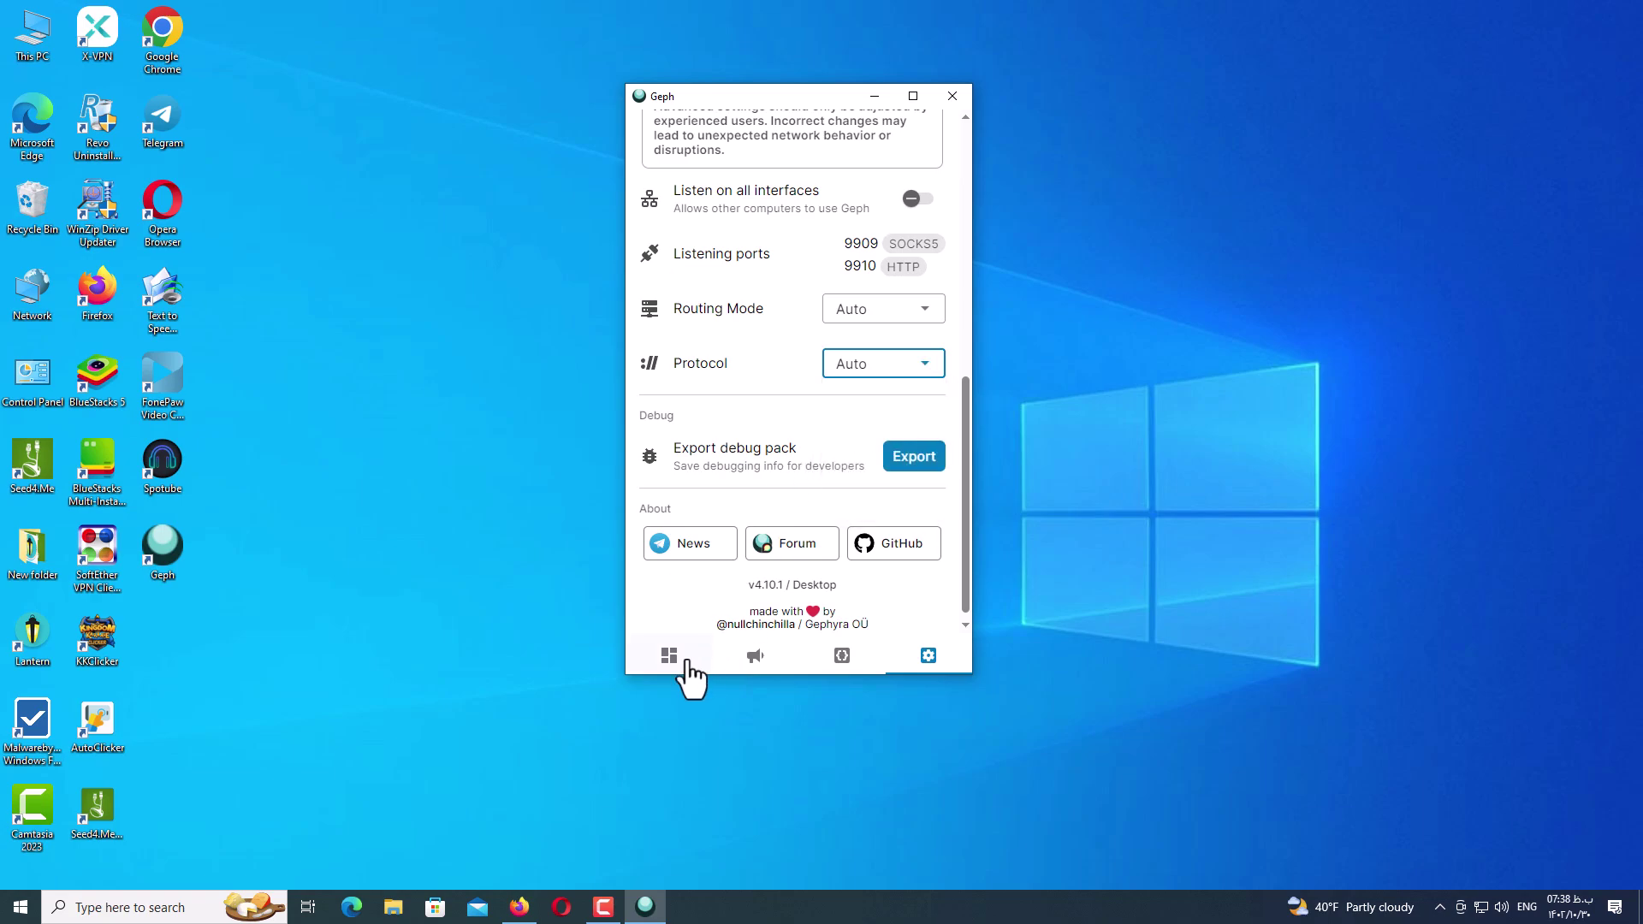
- Scroll through all the numbered servers with 'Show all servers', then pick the free CA / Montreal server
{"action": "left_click", "coordinate": [684, 655]}
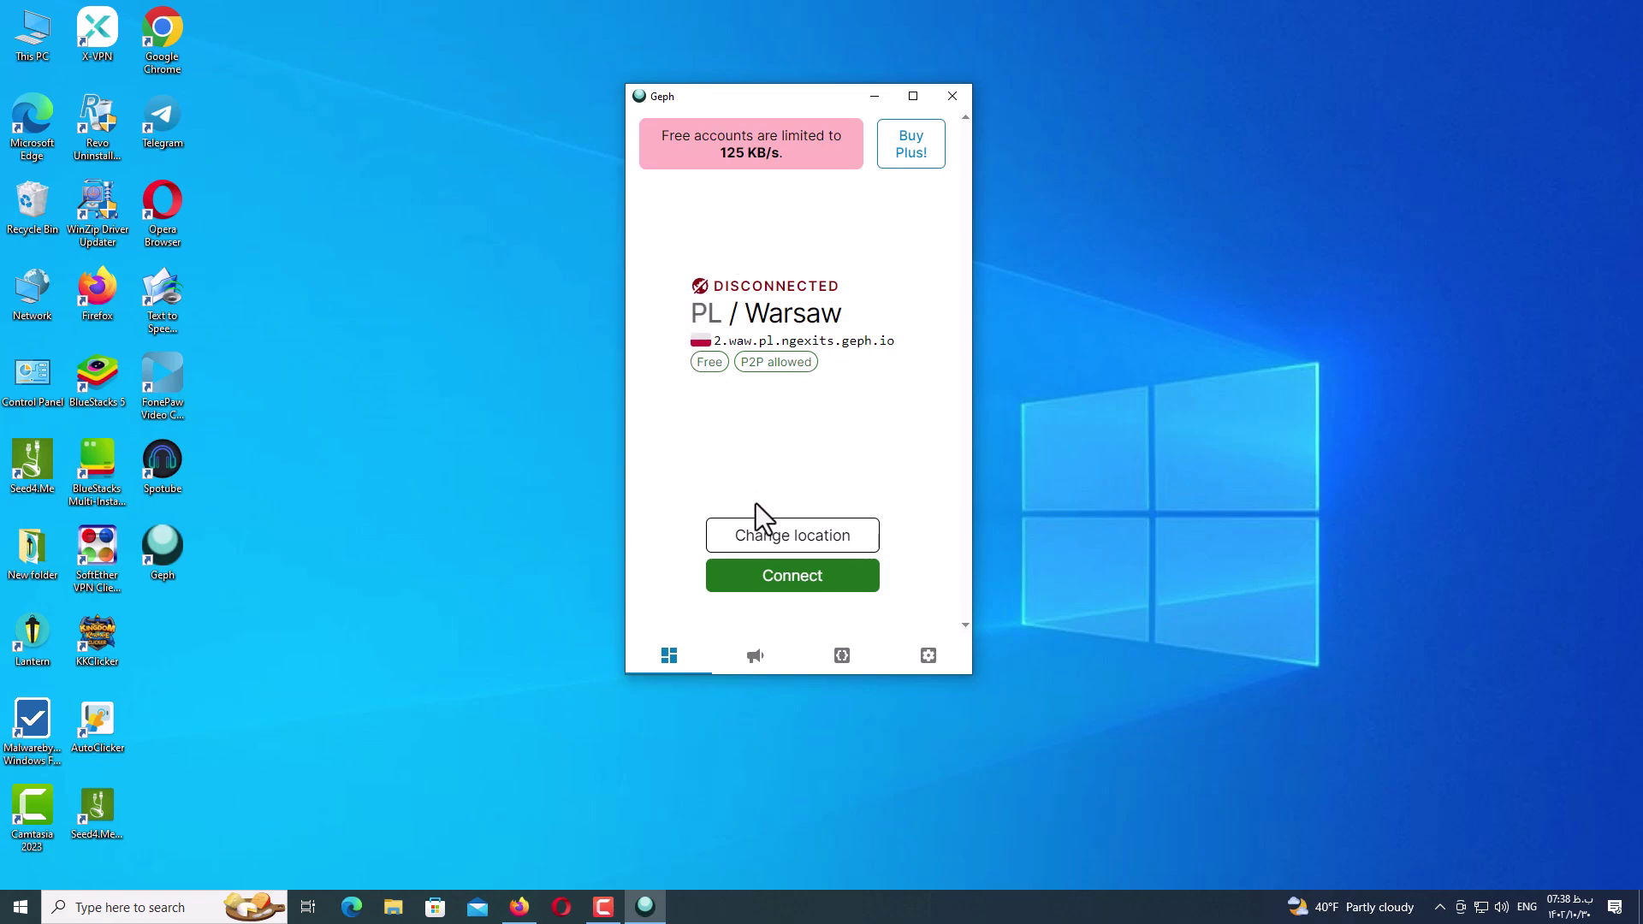
{"action": "left_click", "coordinate": [788, 540]}
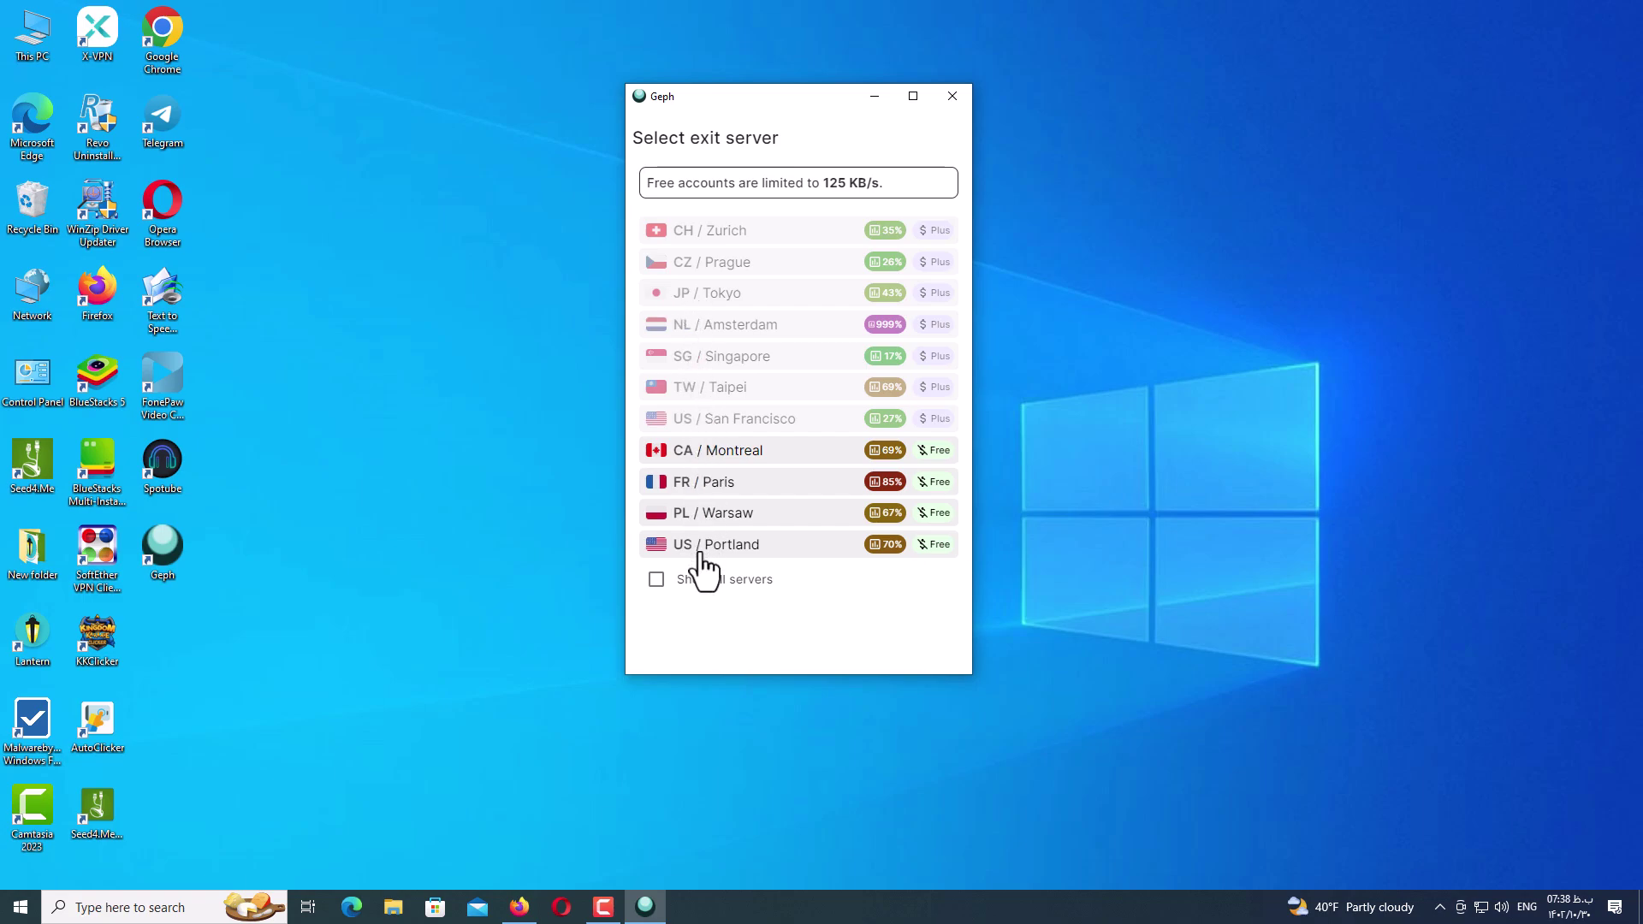
{"action": "left_click", "coordinate": [679, 589]}
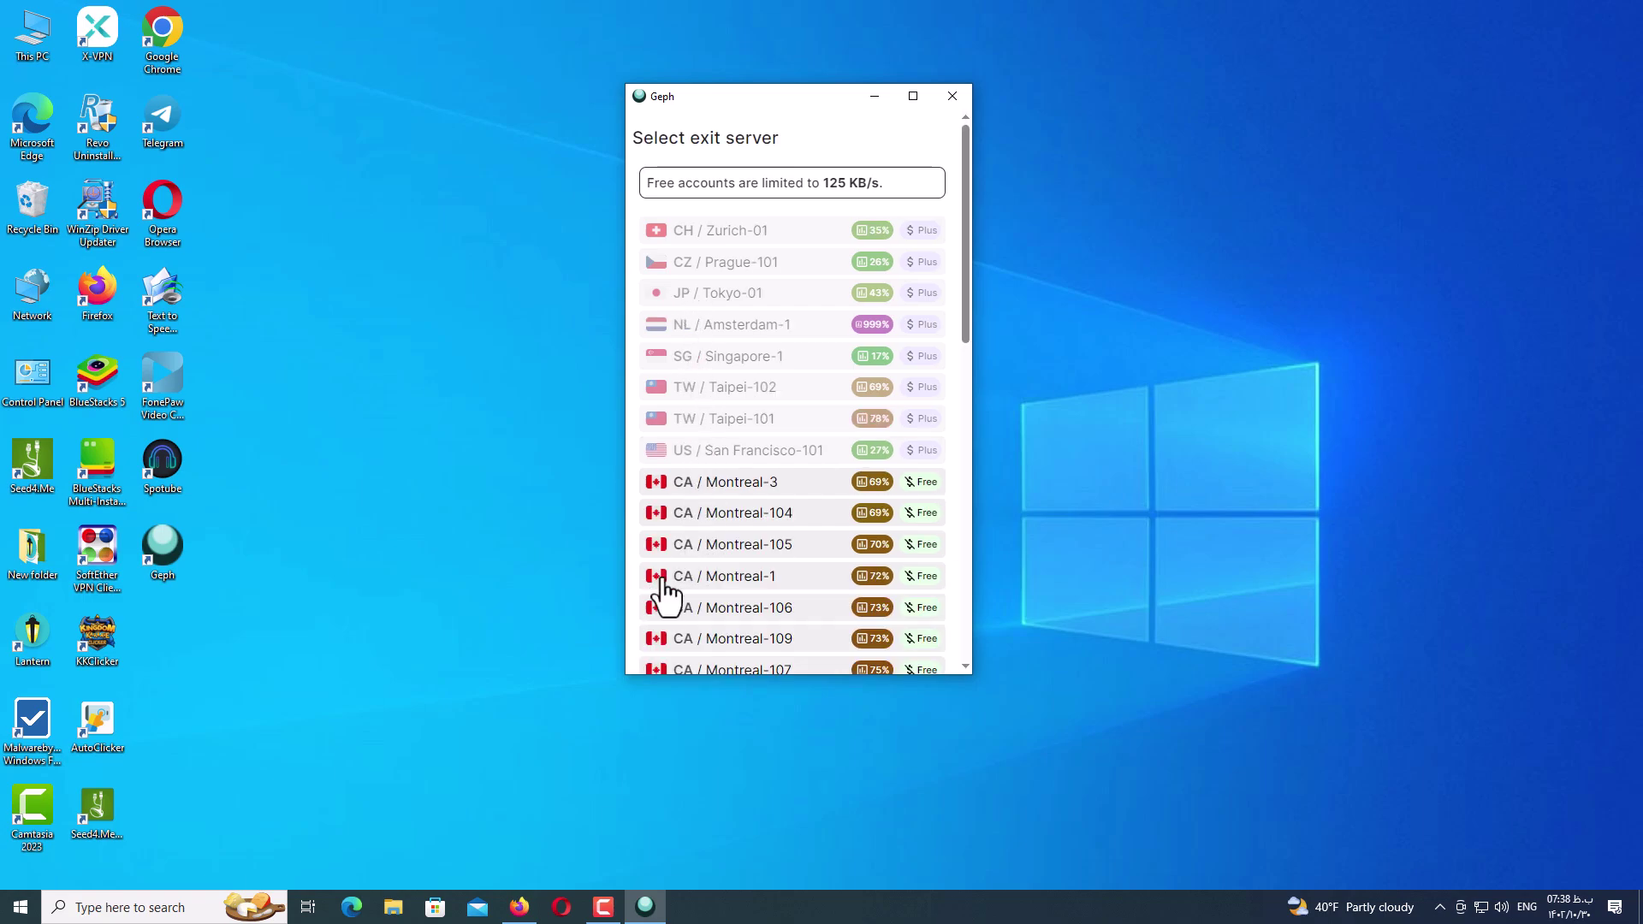
{"action": "mouse_move", "coordinate": [962, 306]}
{"action": "left_mouse_down"}
{"action": "mouse_move", "coordinate": [964, 638]}
{"action": "mouse_move", "coordinate": [972, 279]}
{"action": "left_mouse_up"}
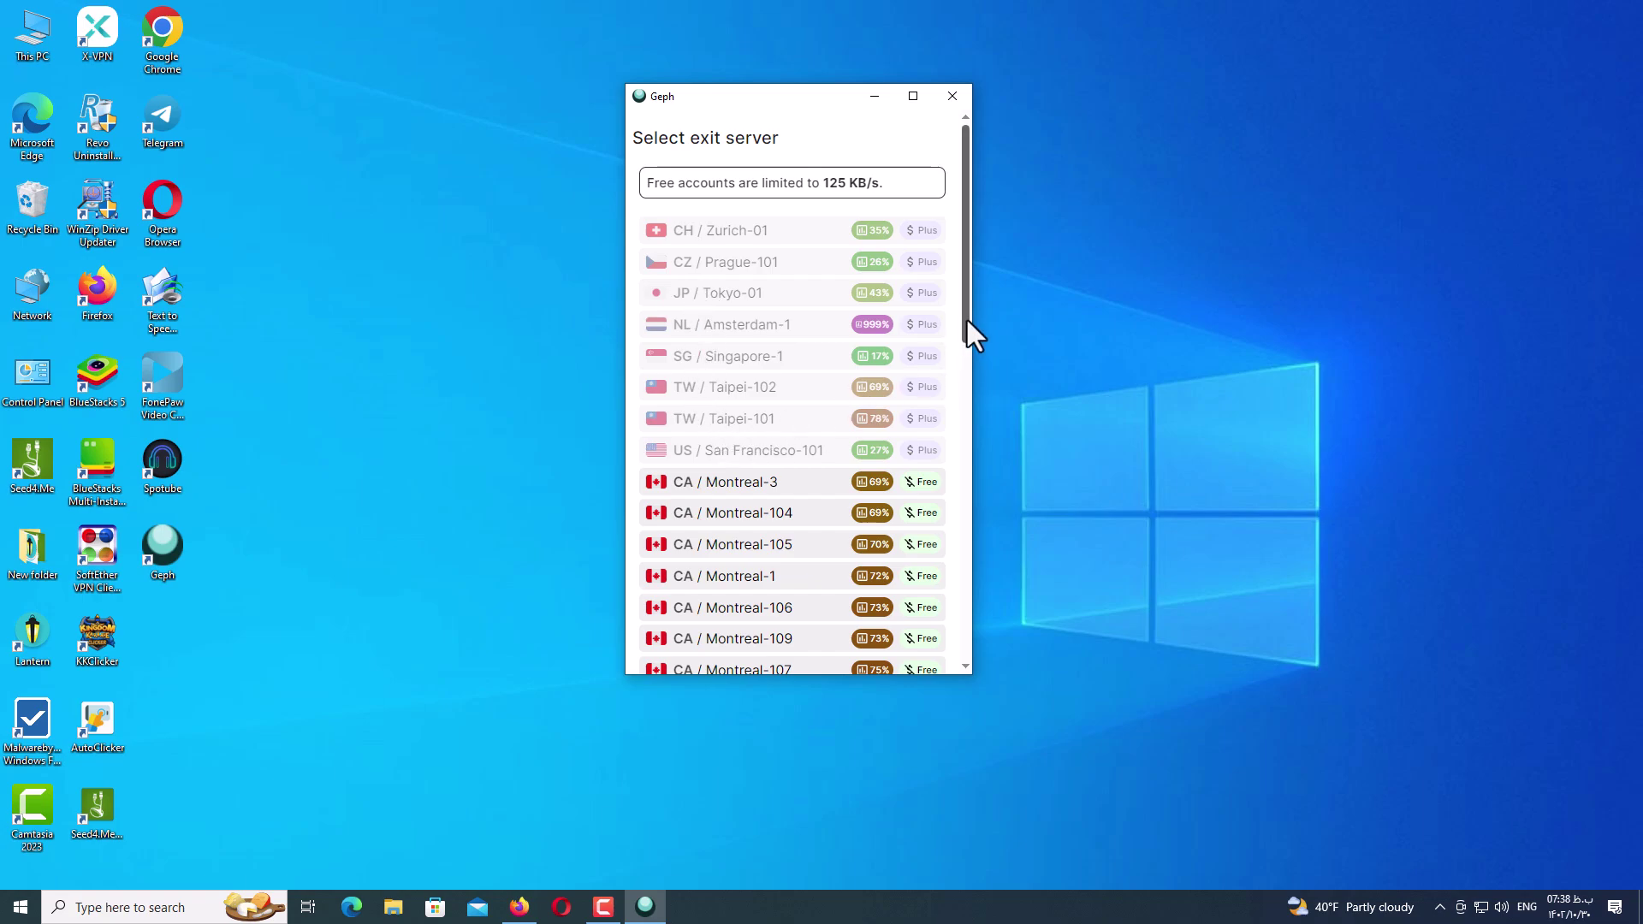
{"action": "left_click_drag", "start_coordinate": [967, 327], "coordinate": [967, 597]}
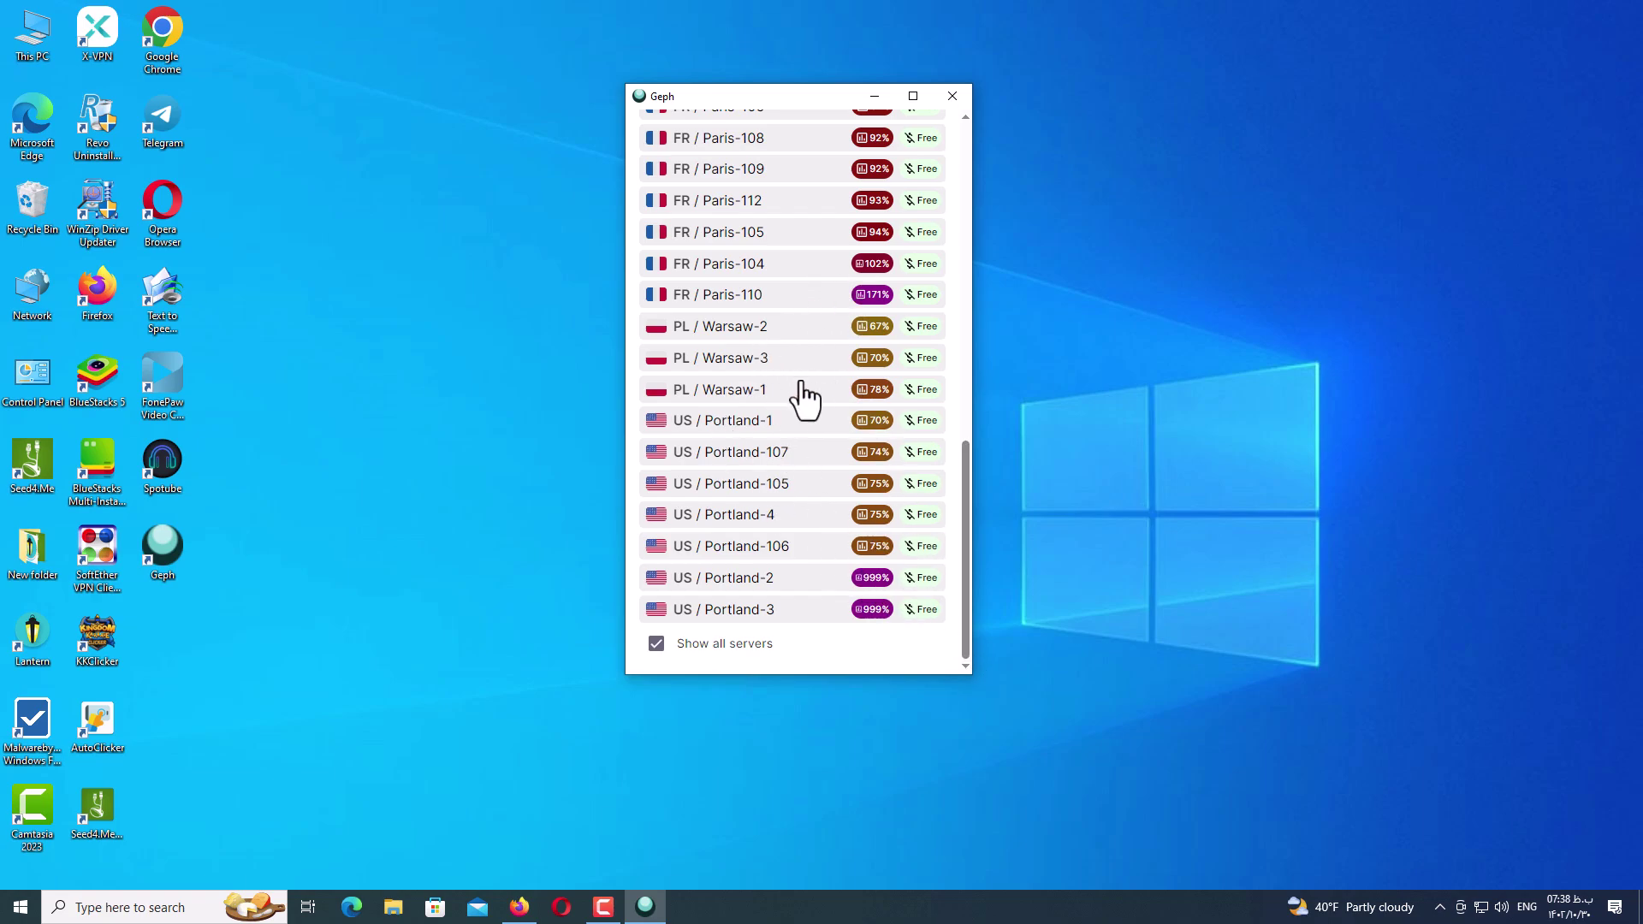
{"action": "left_click", "coordinate": [672, 649]}
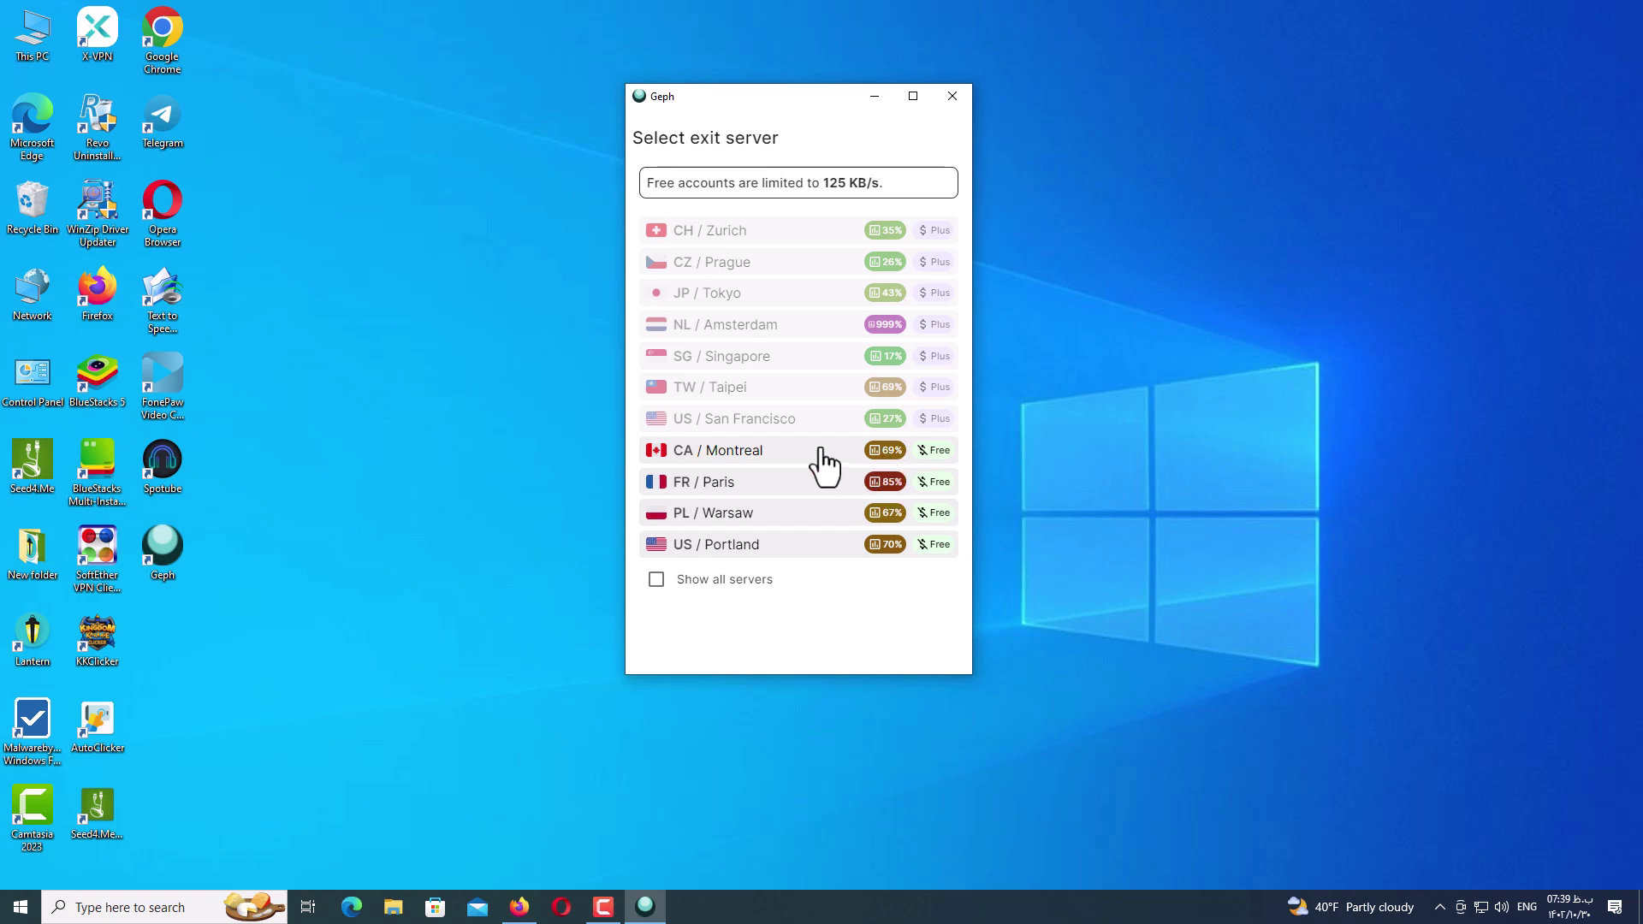
{"action": "left_click", "coordinate": [757, 466]}
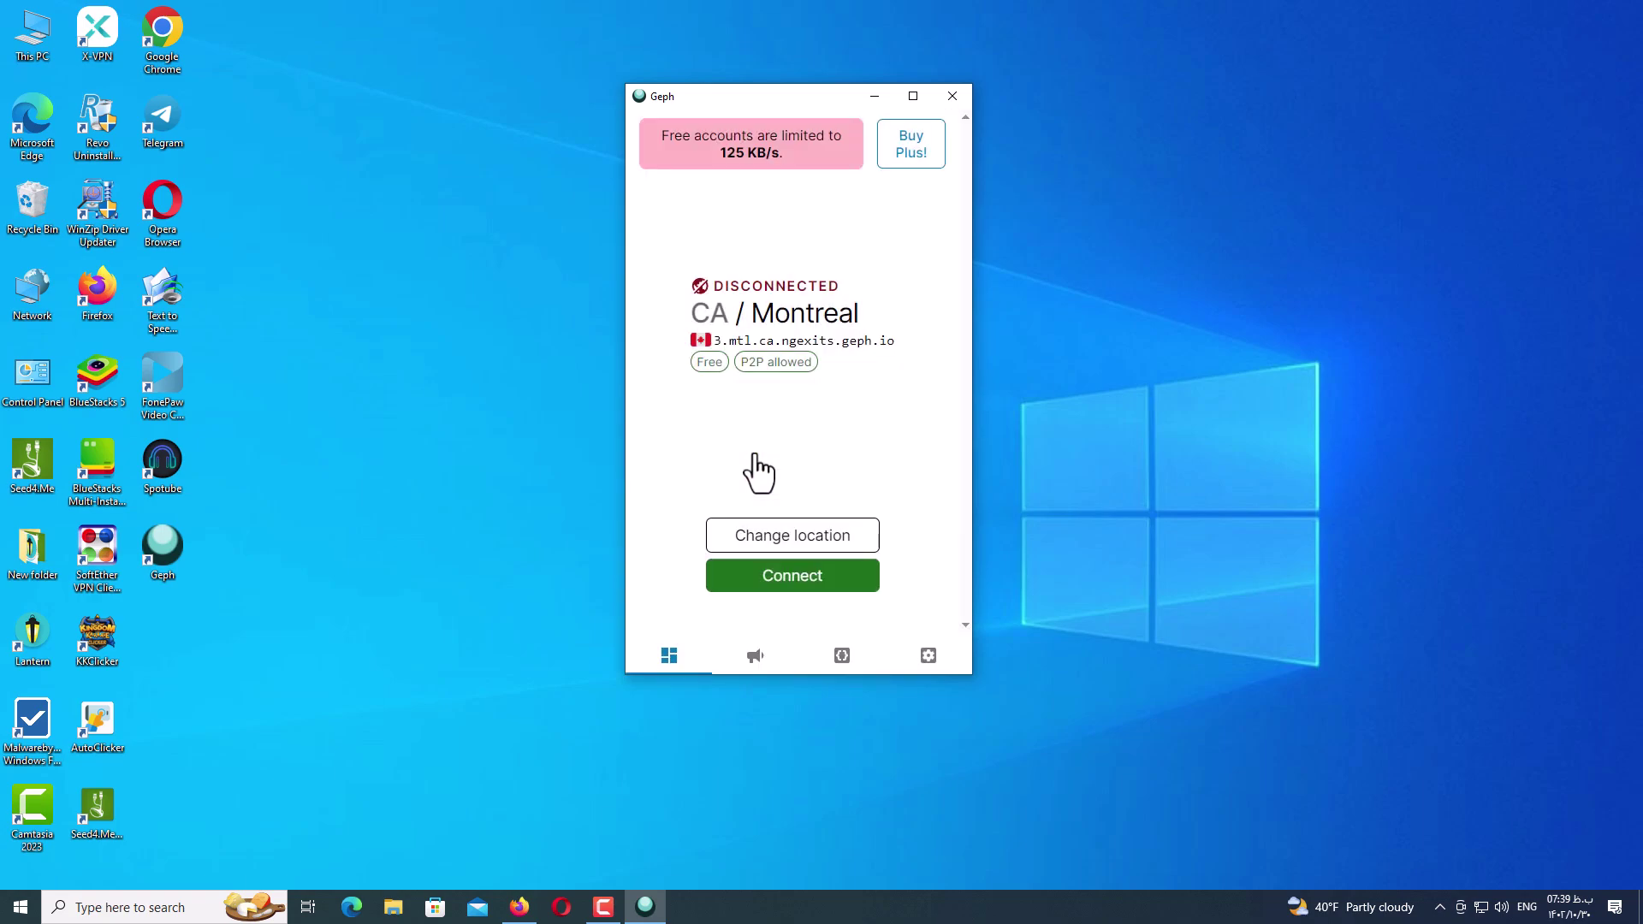
- Connect Geph through CA / Montreal and bring Firefox back to the front
{"action": "left_click", "coordinate": [803, 585]}
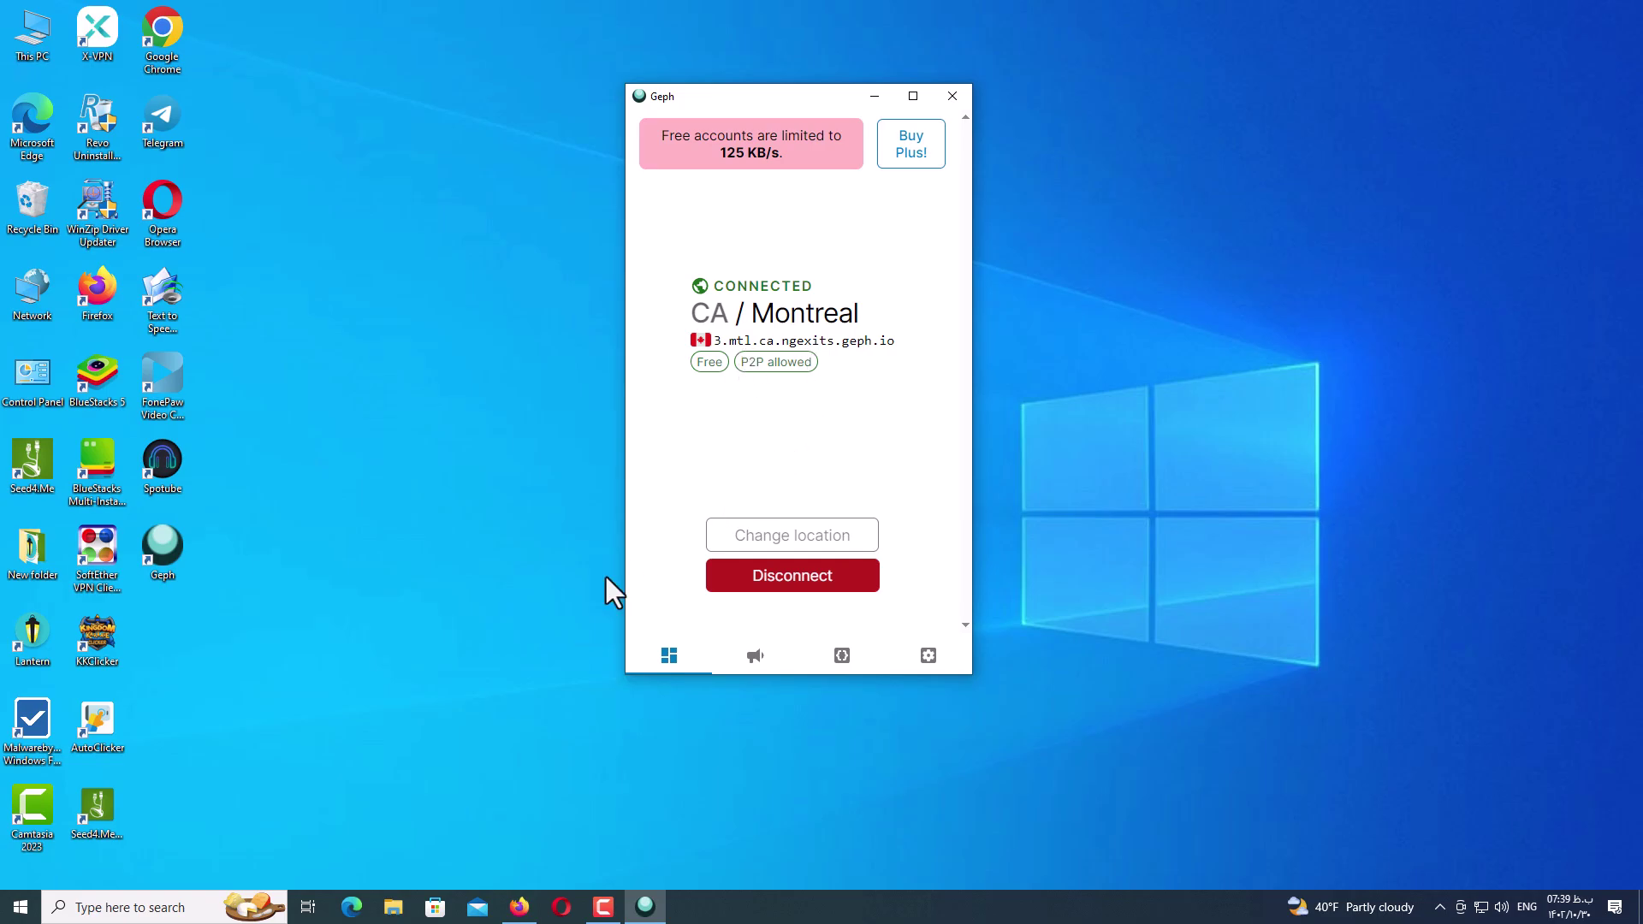
{"action": "left_click", "coordinate": [519, 909]}
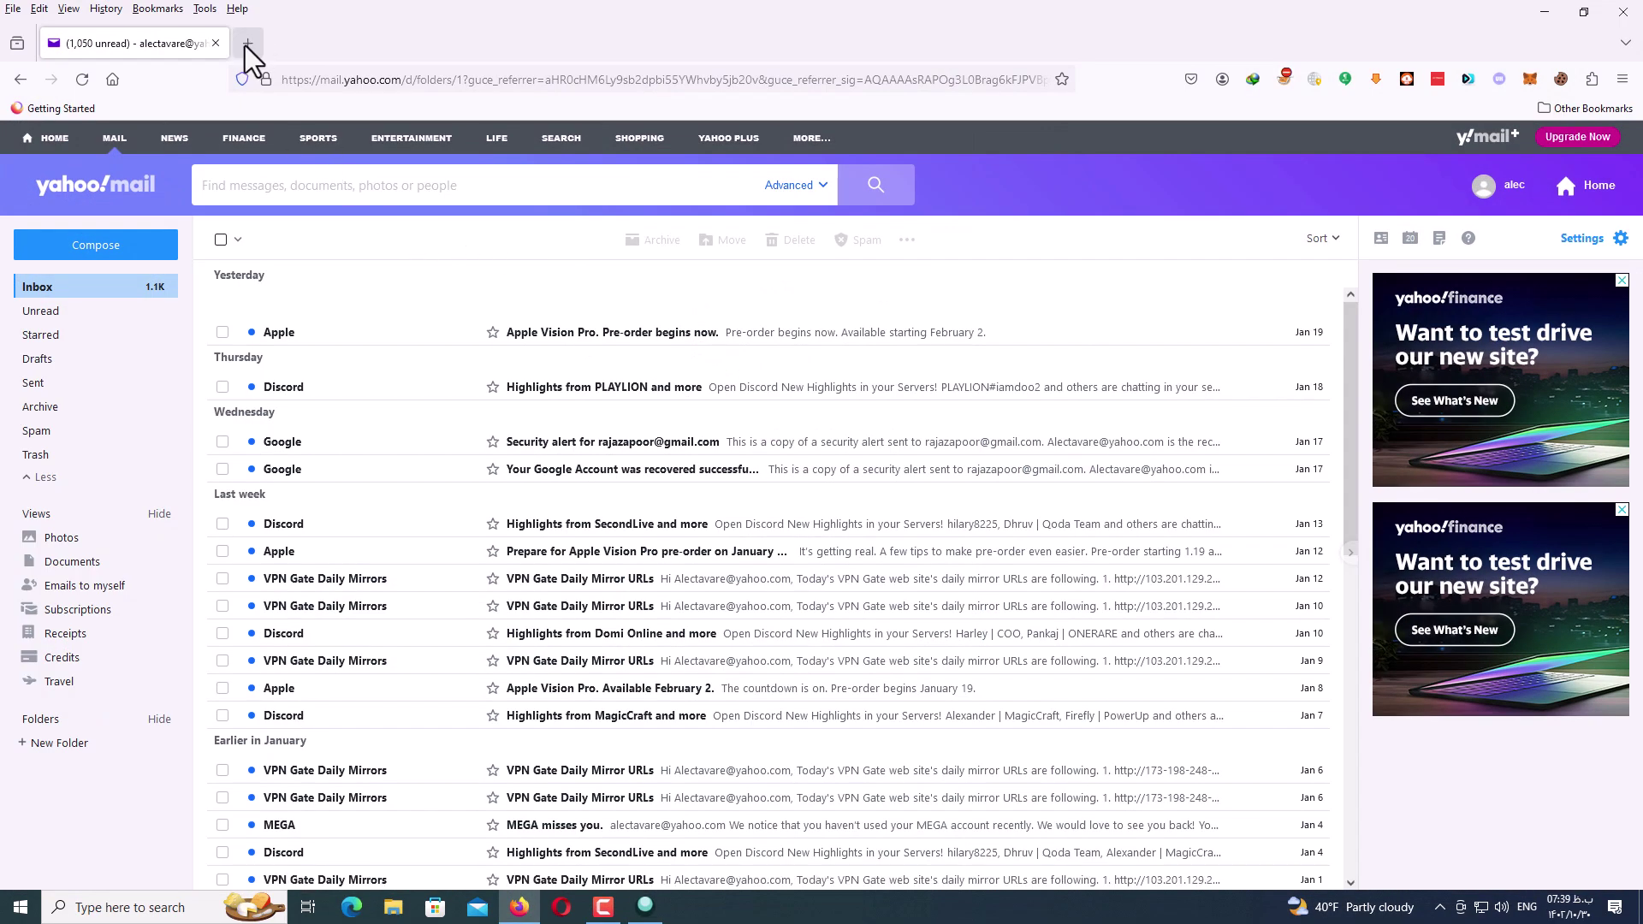
- Load facebook.com in a new tab, dismissing the saved-logins suggestions
{"action": "left_click", "coordinate": [244, 44]}
{"action": "type", "text": "facebook.com"}
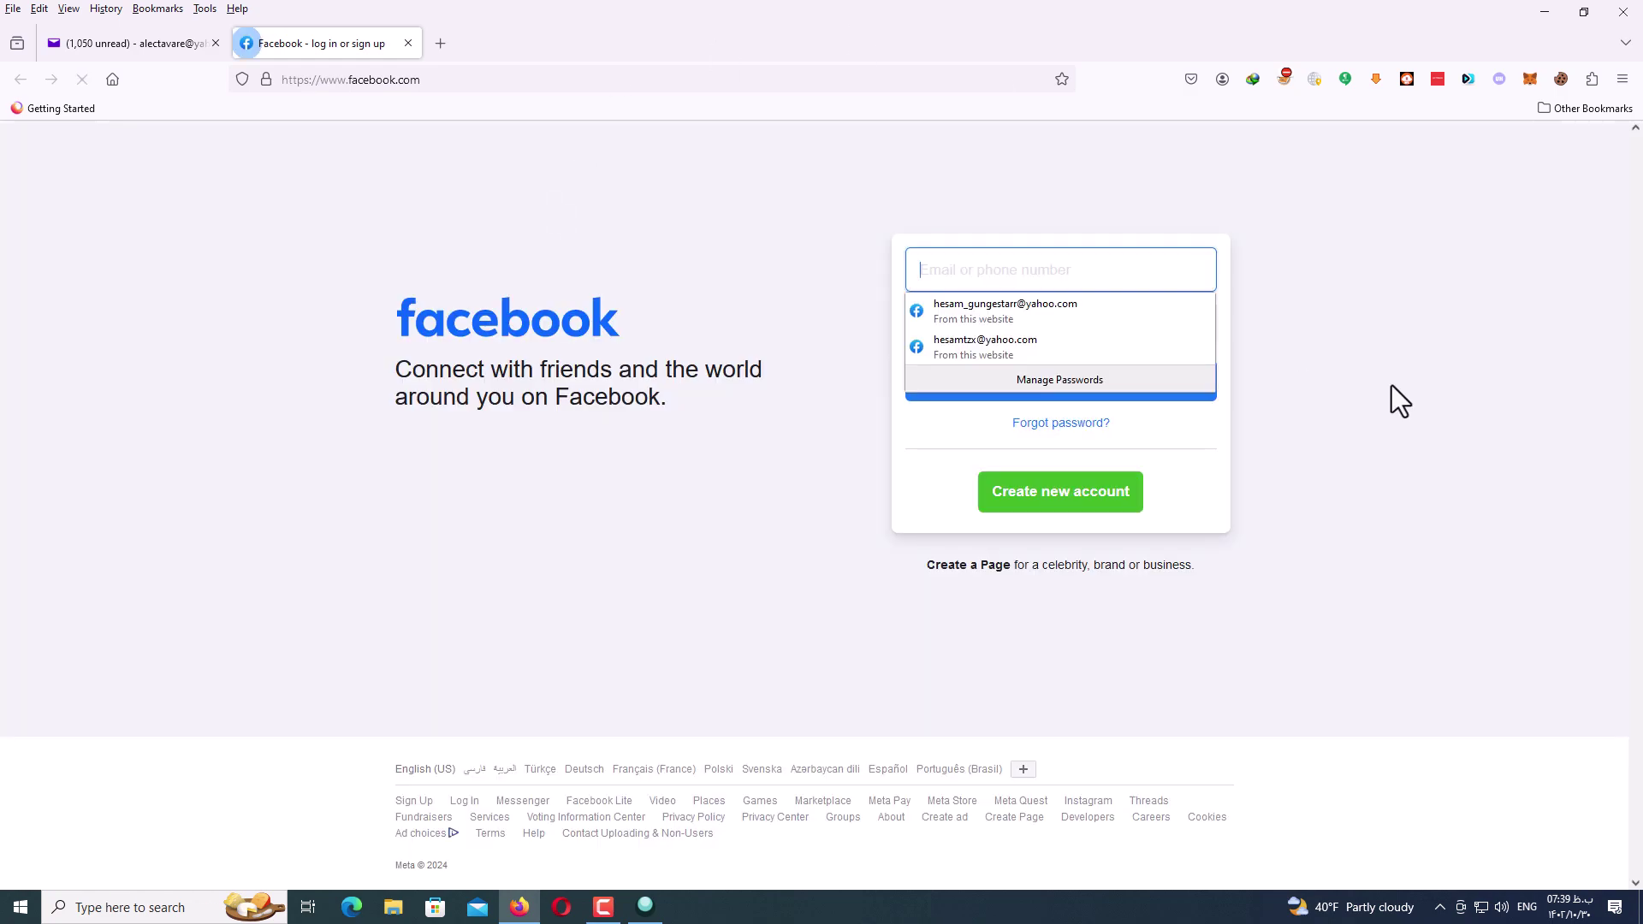
{"action": "left_click", "coordinate": [1403, 364]}
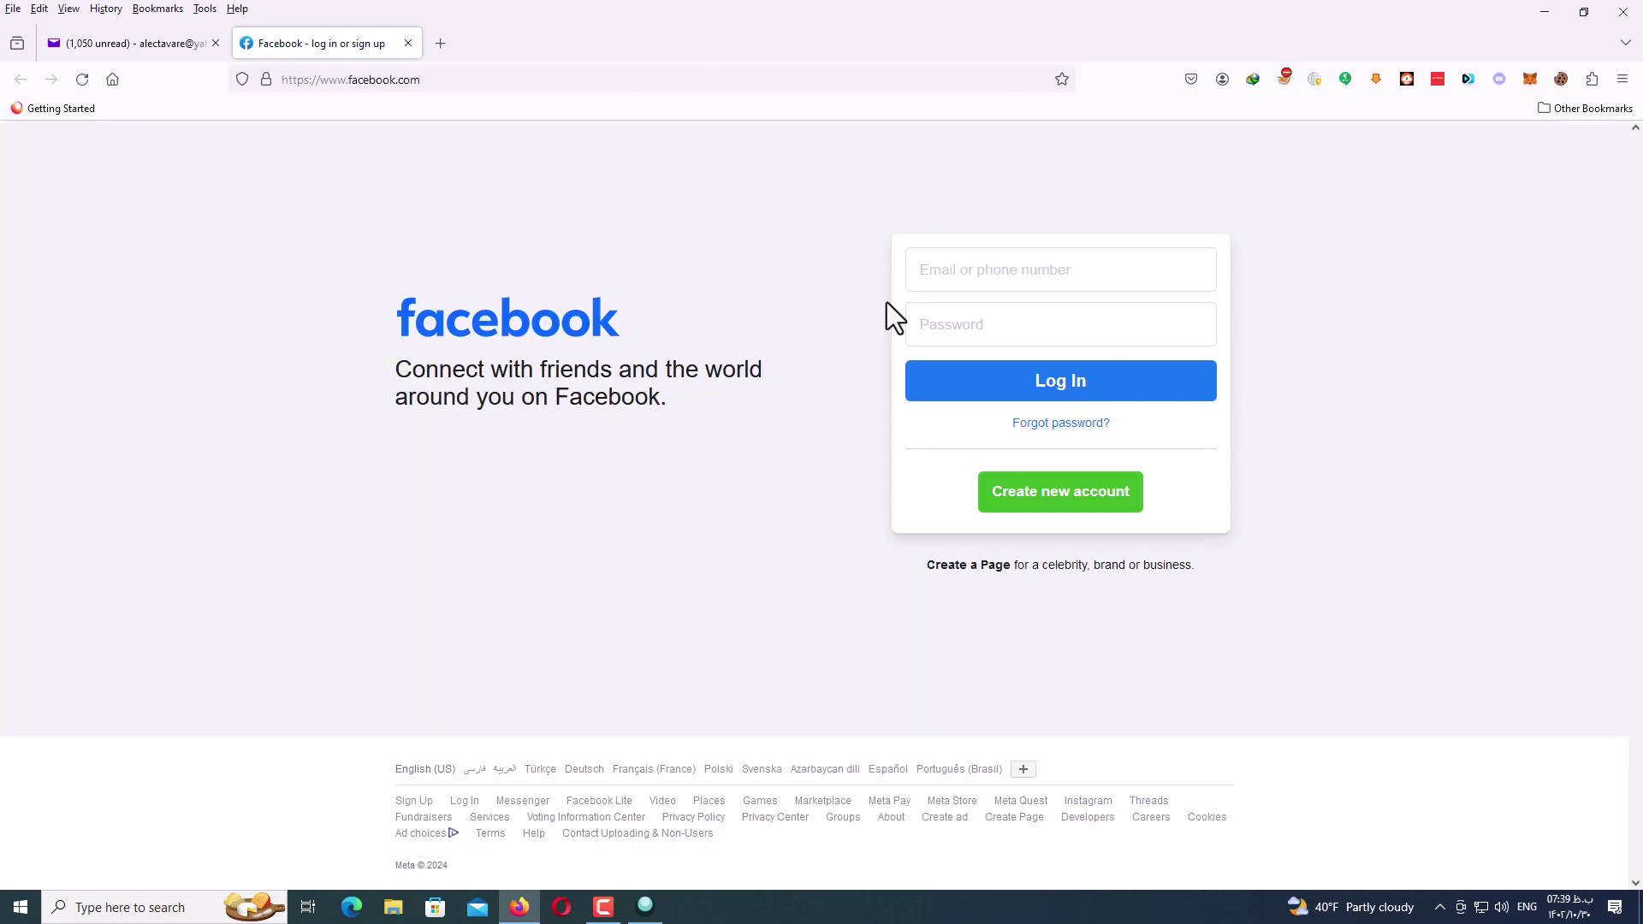
{"action": "left_click", "coordinate": [908, 286]}
{"action": "left_click", "coordinate": [583, 573]}
- Load youtube.com in another tab, then minimise Firefox and disconnect Geph from Montreal
{"action": "key", "text": "ctrl+t"}
{"action": "type", "text": "youtube.com"}
{"action": "key", "text": "Return"}
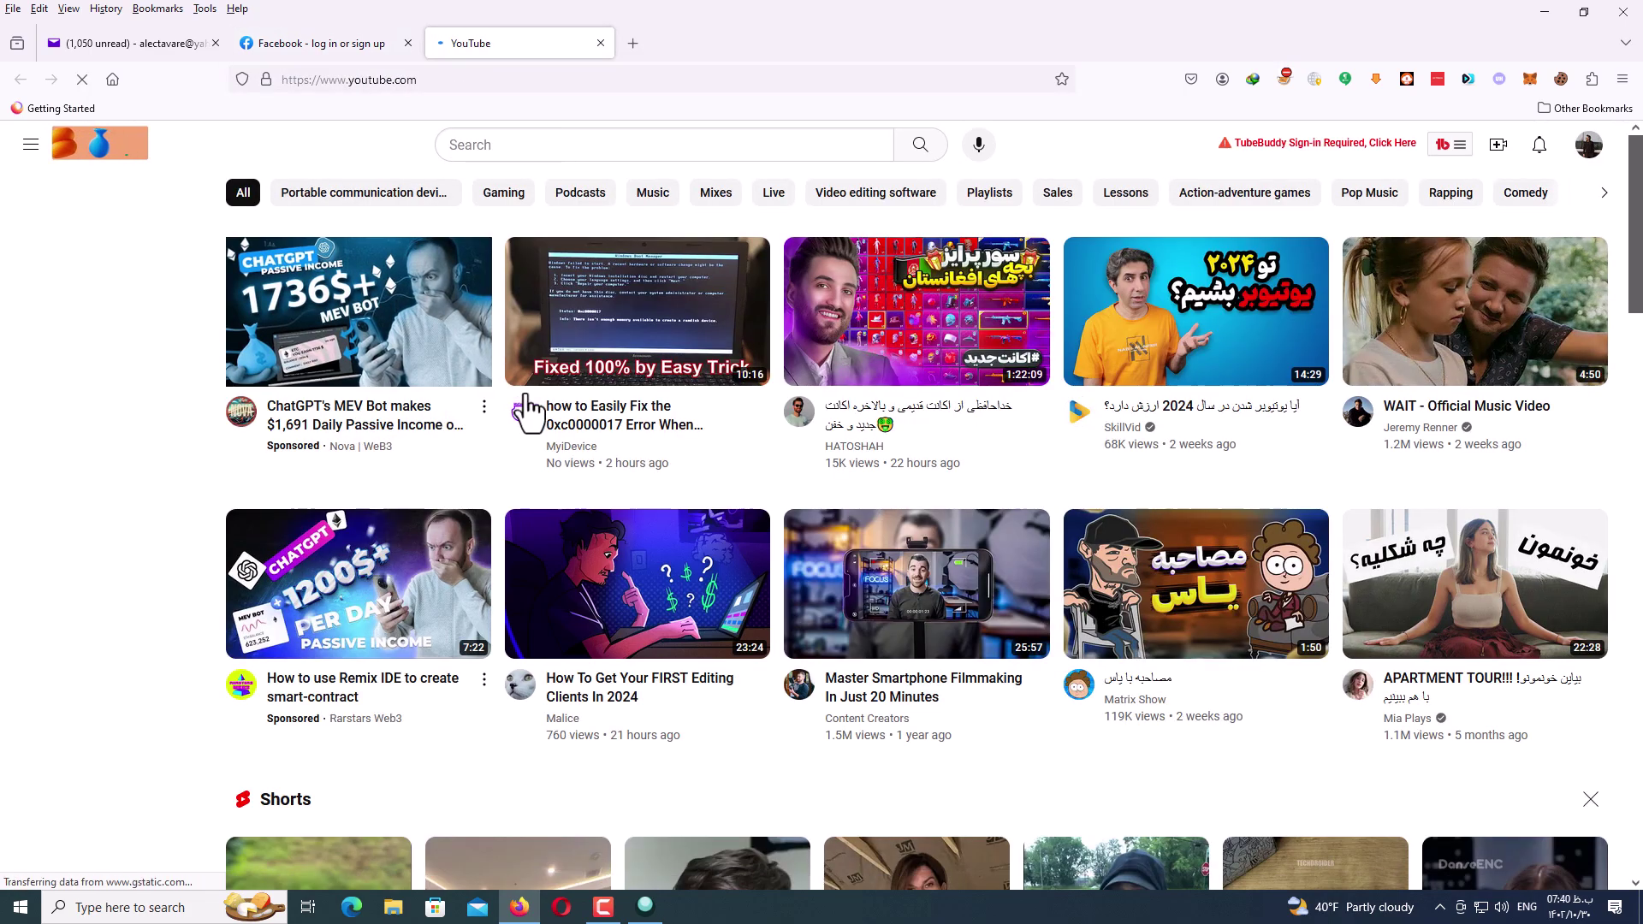
{"action": "left_click", "coordinate": [1544, 12]}
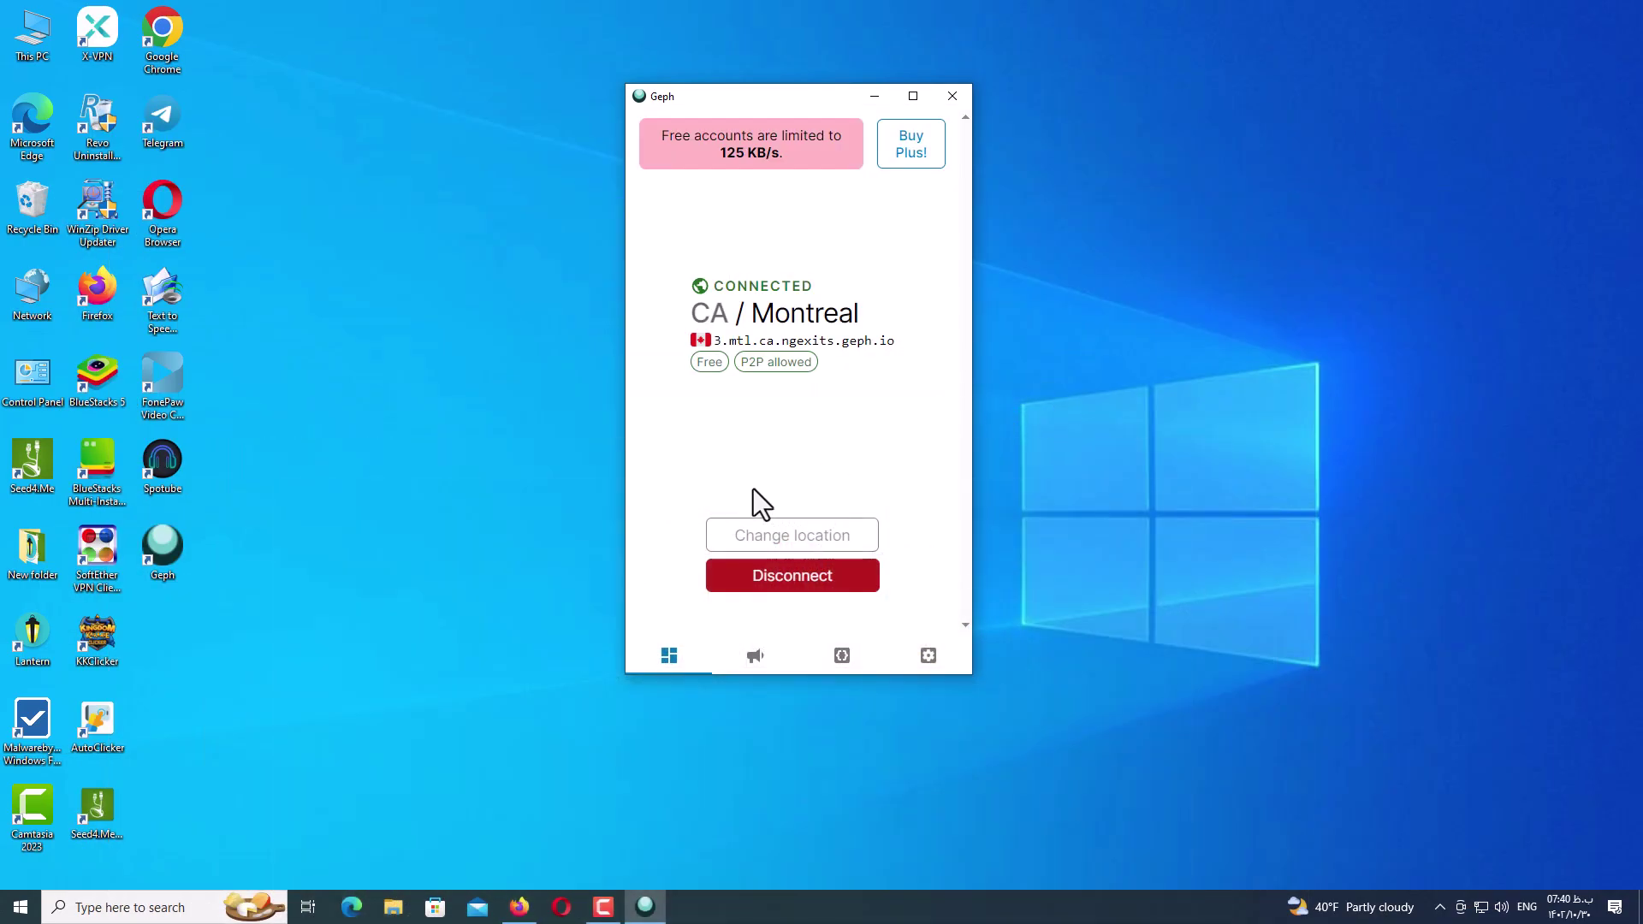
{"action": "left_click", "coordinate": [794, 590]}
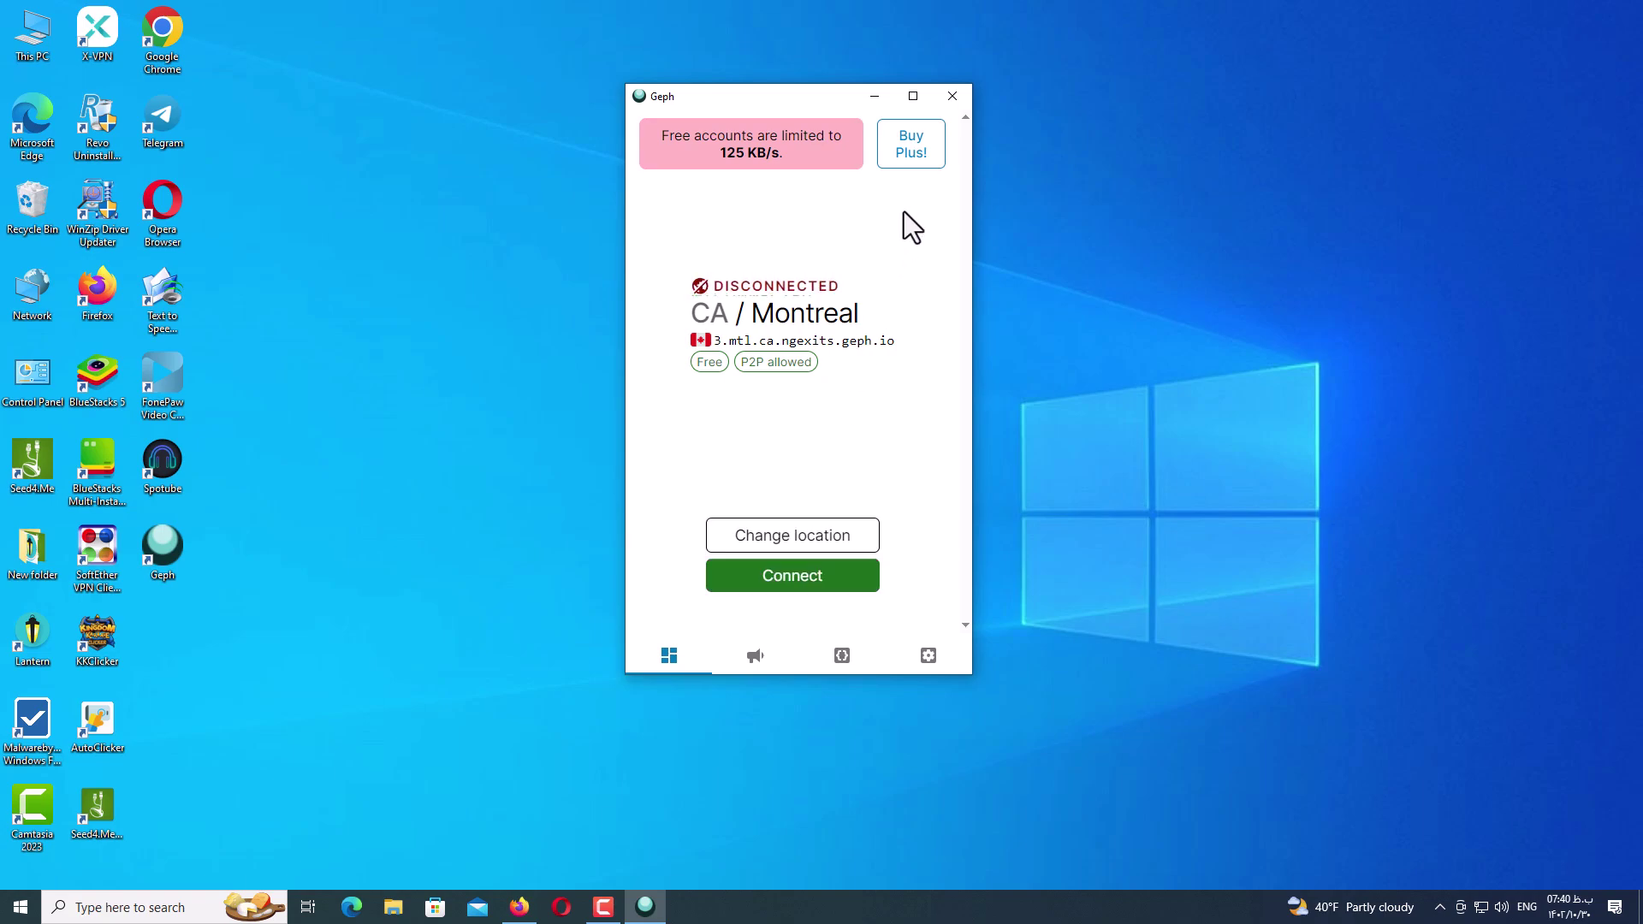
{"action": "left_click", "coordinate": [910, 147]}
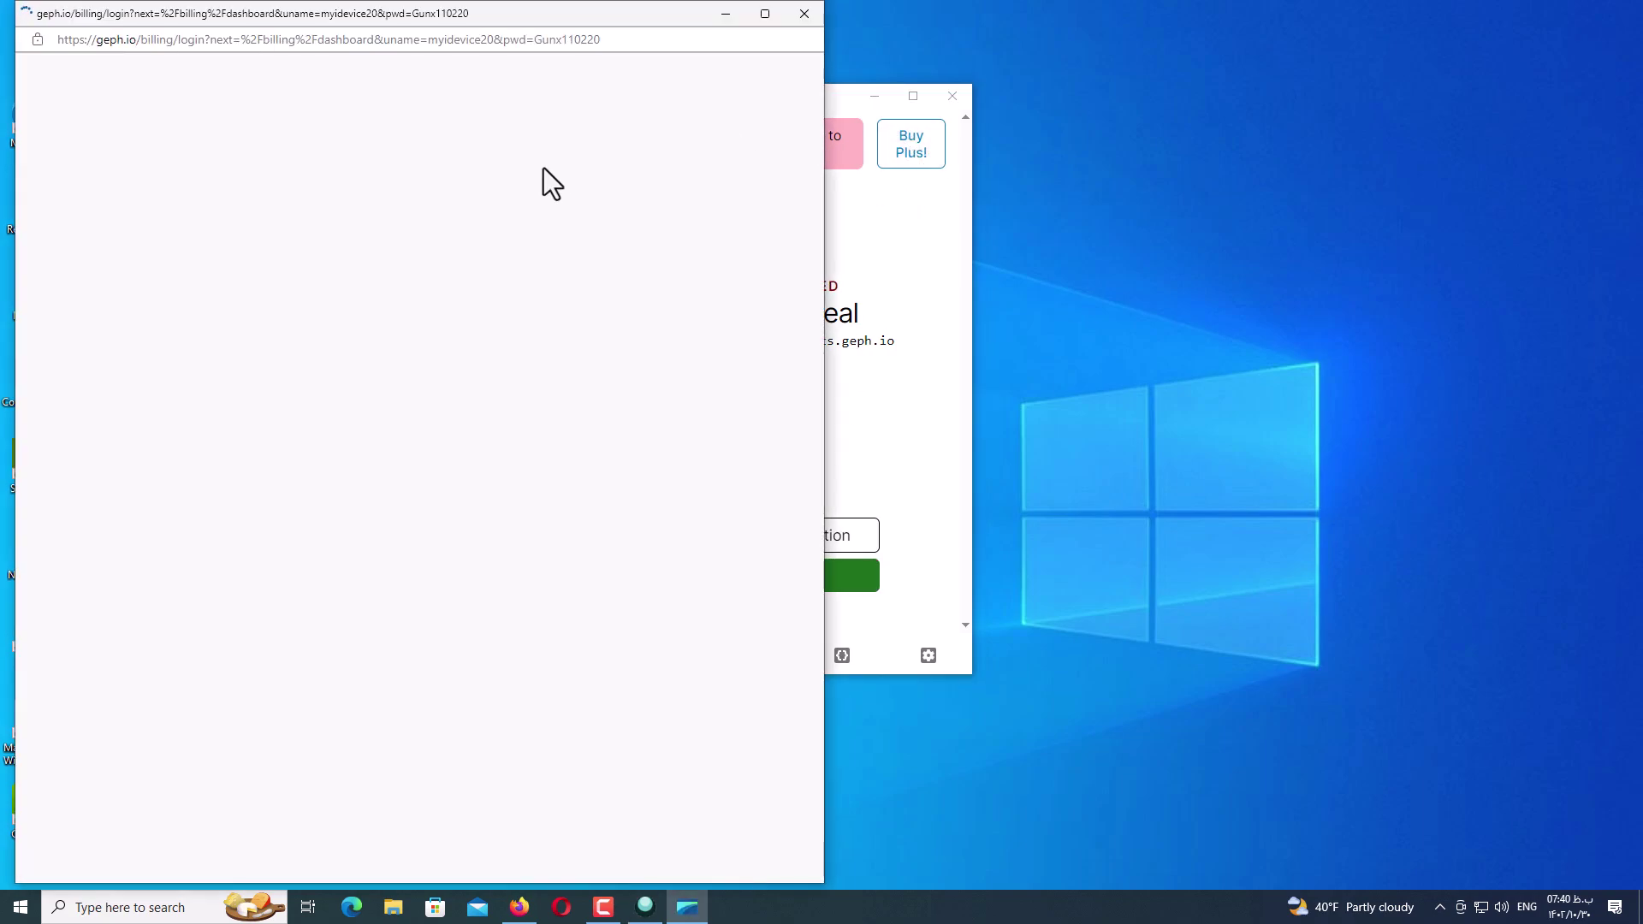
{"action": "left_click_drag", "start_coordinate": [812, 231], "coordinate": [775, 556]}
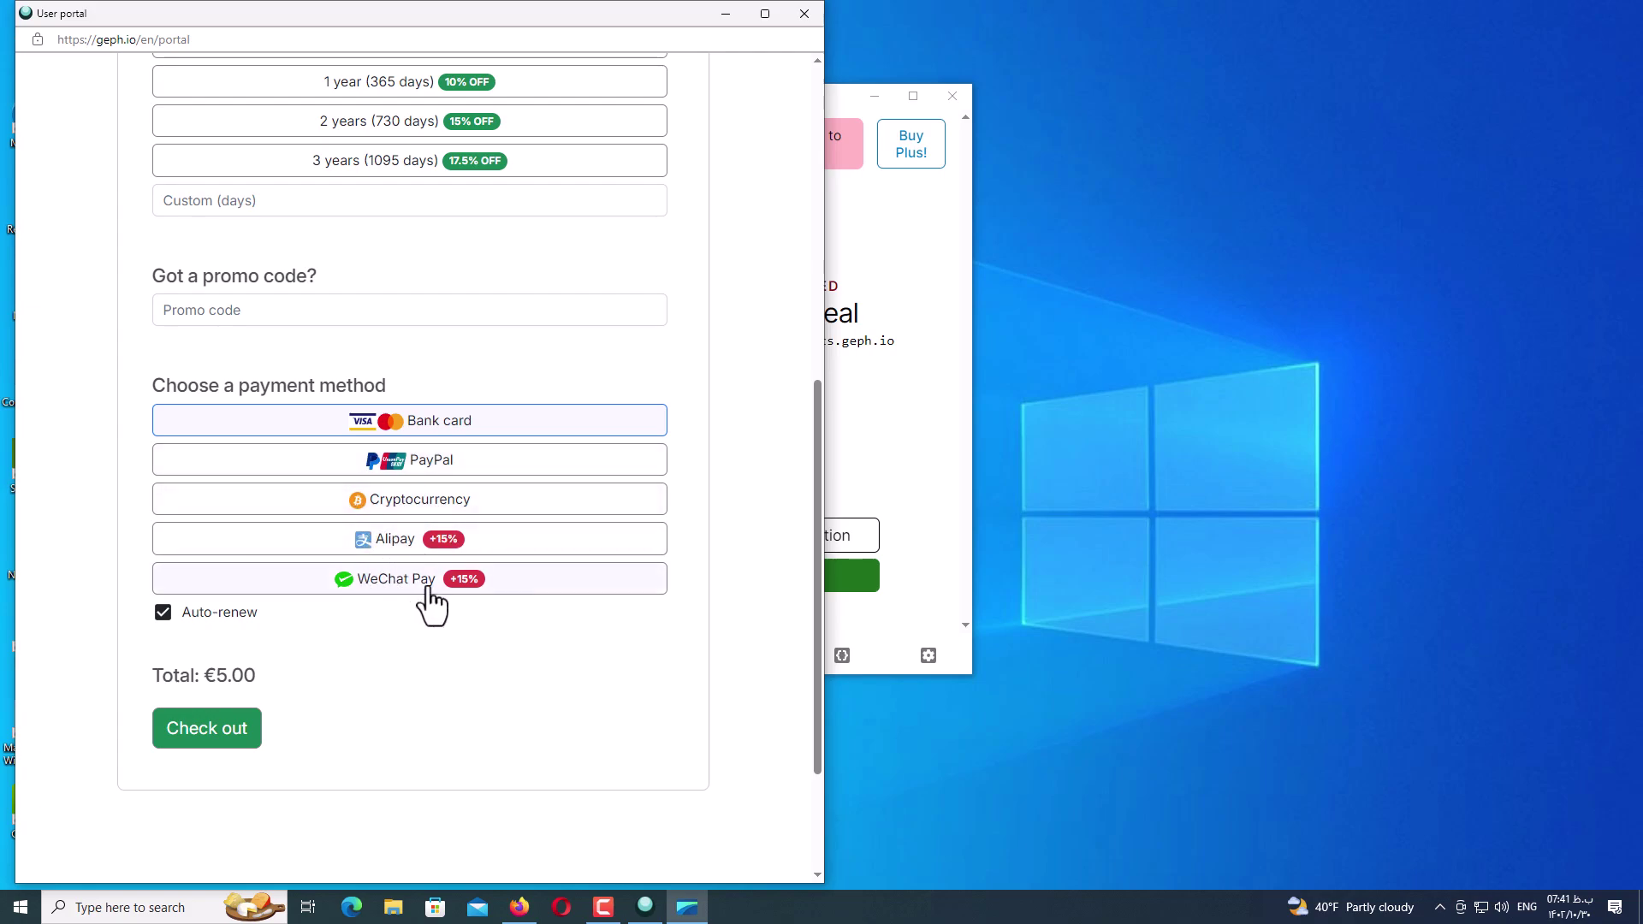
{"action": "left_click", "coordinate": [224, 736]}
{"action": "left_click_drag", "start_coordinate": [820, 710], "coordinate": [835, 537]}
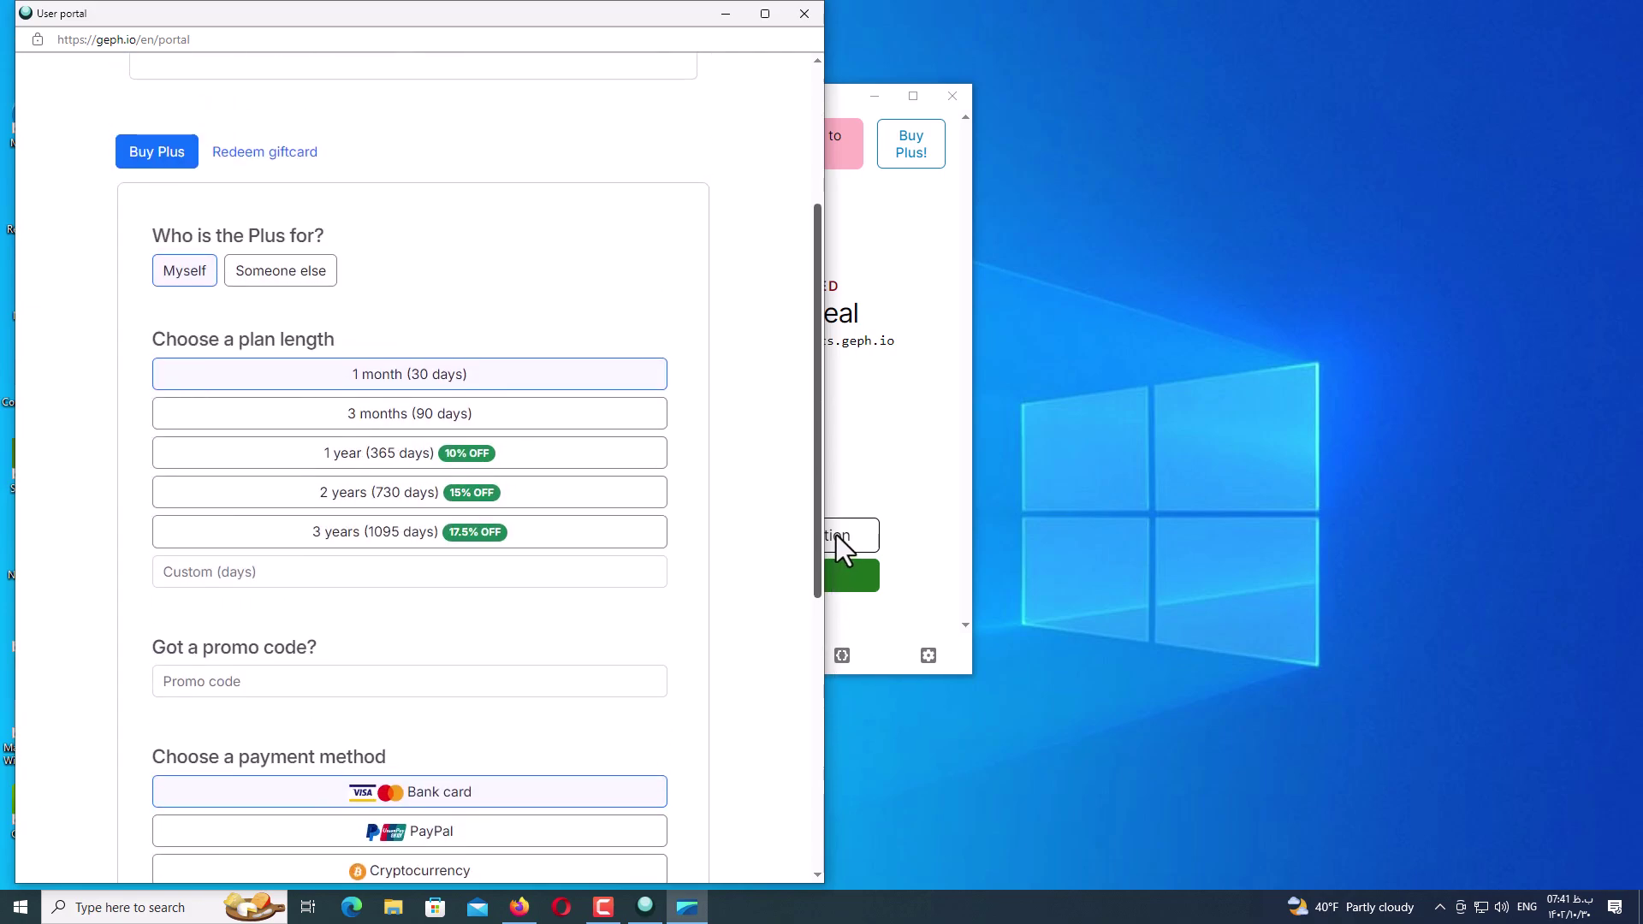
{"action": "left_click_drag", "start_coordinate": [835, 536], "coordinate": [784, 90]}
{"action": "left_click", "coordinate": [804, 13]}
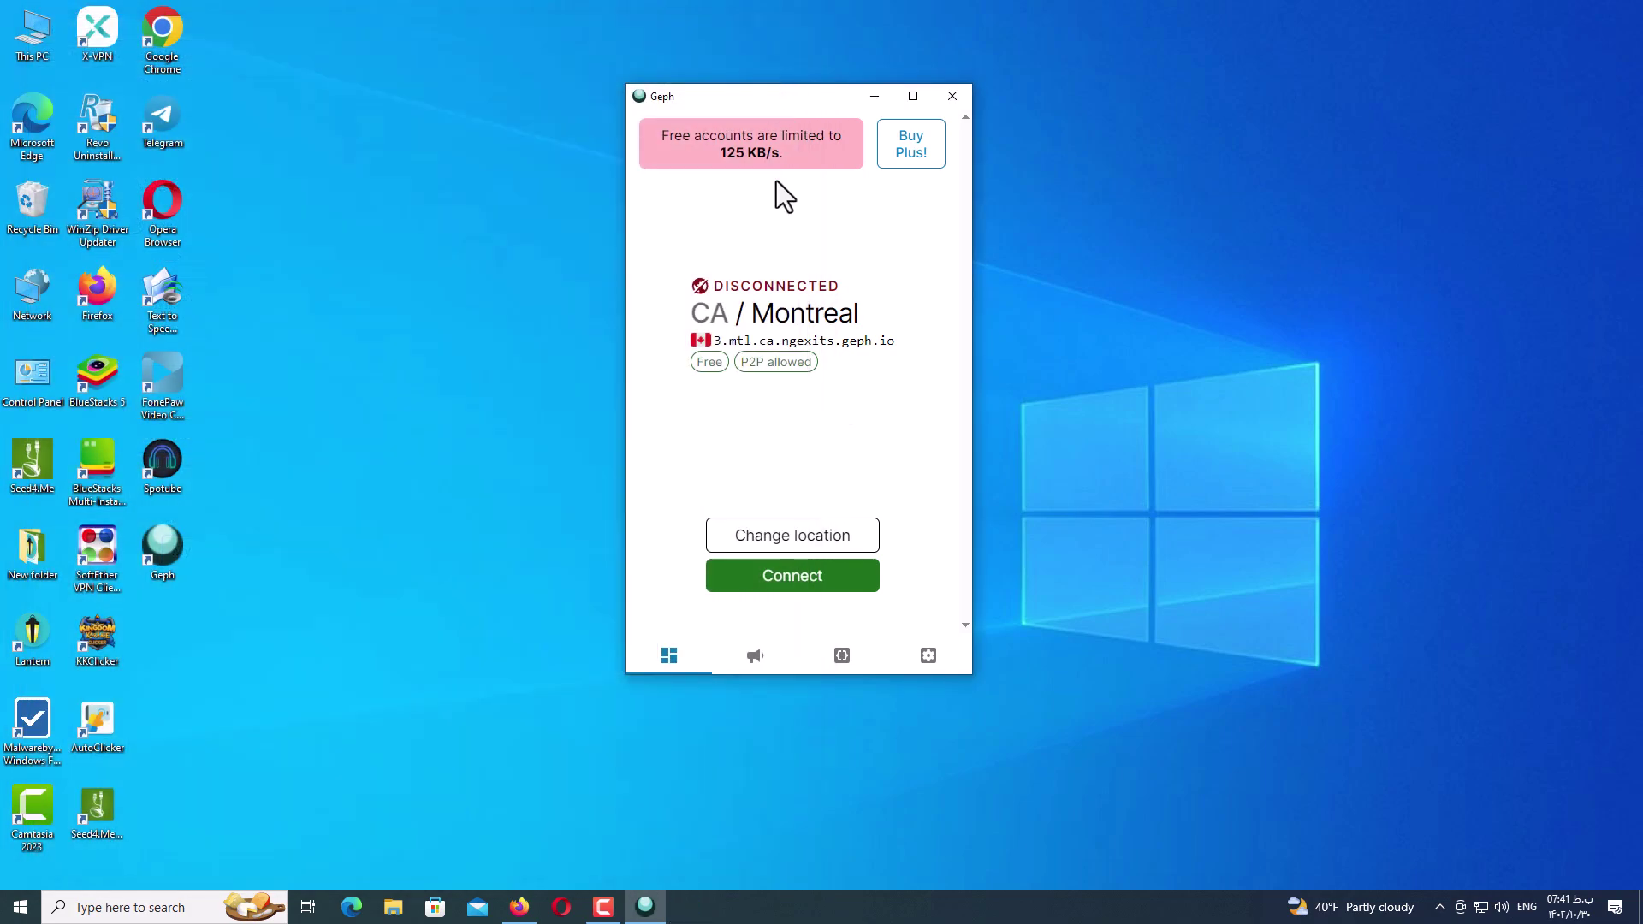
- Change the exit server to the free PL / Warsaw location and connect
{"action": "left_click", "coordinate": [775, 536]}
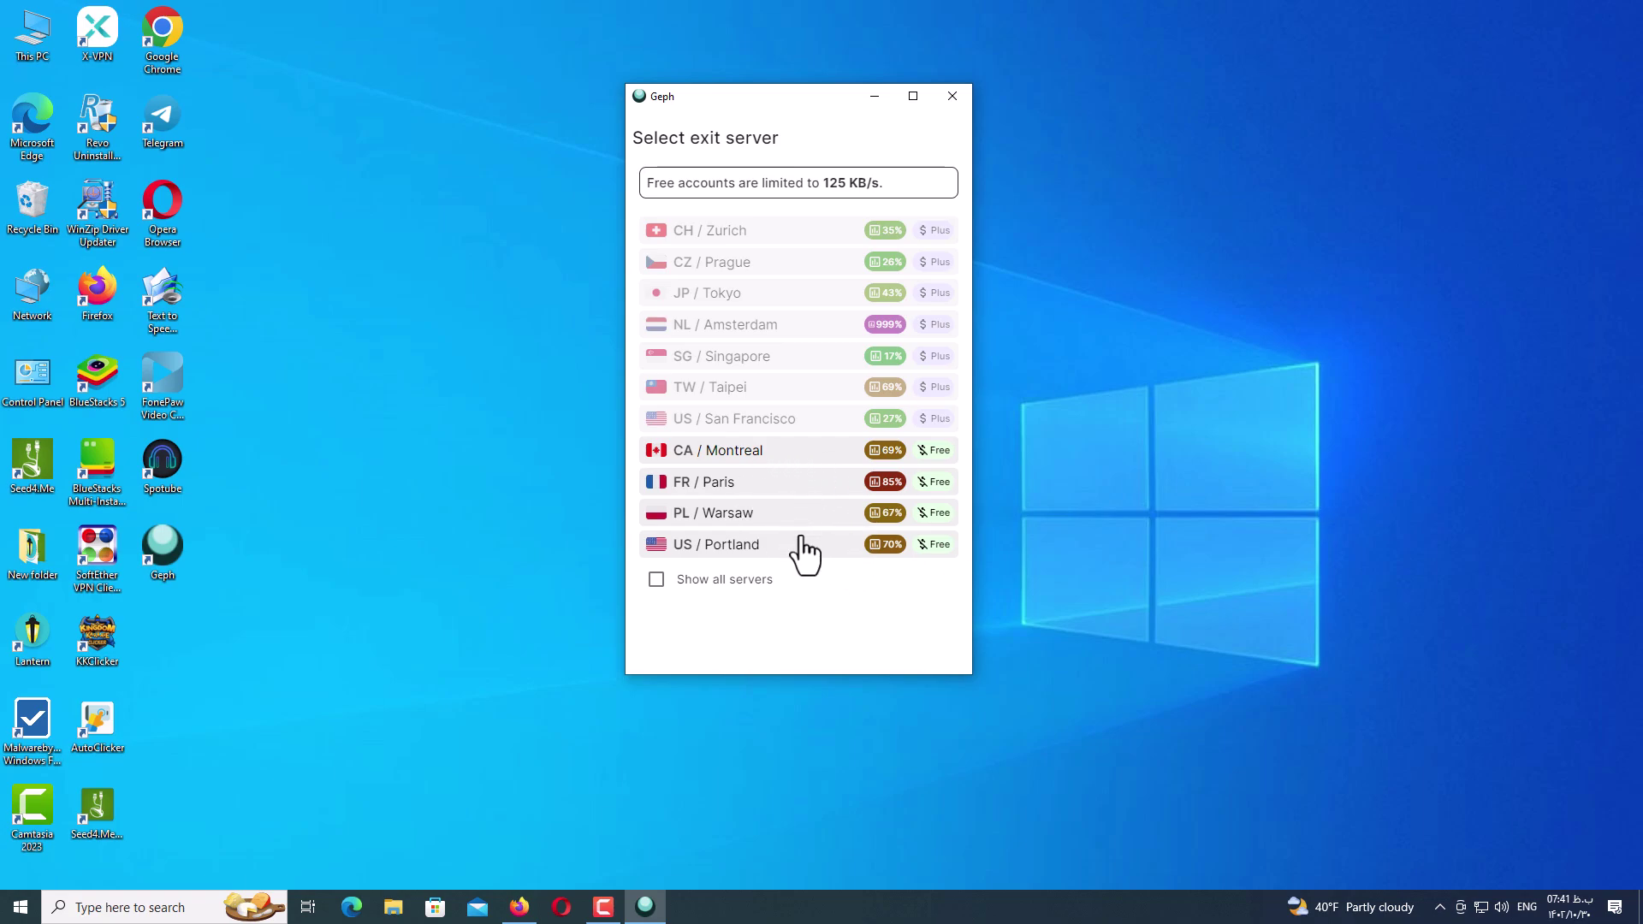
{"action": "left_click", "coordinate": [768, 521]}
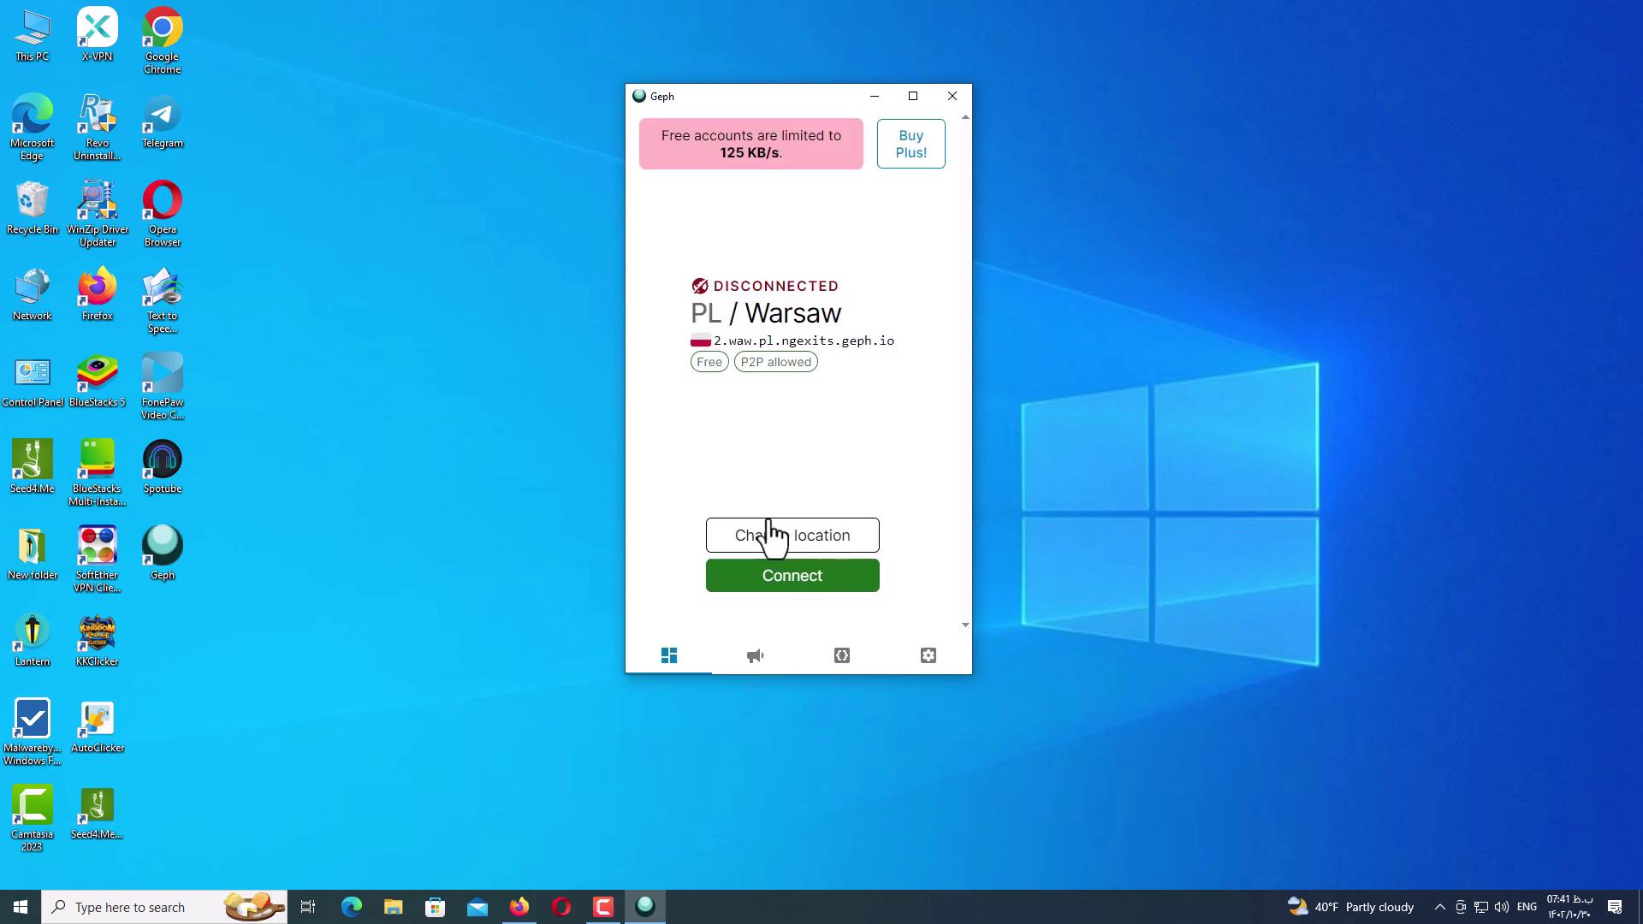
{"action": "left_click", "coordinate": [798, 577]}
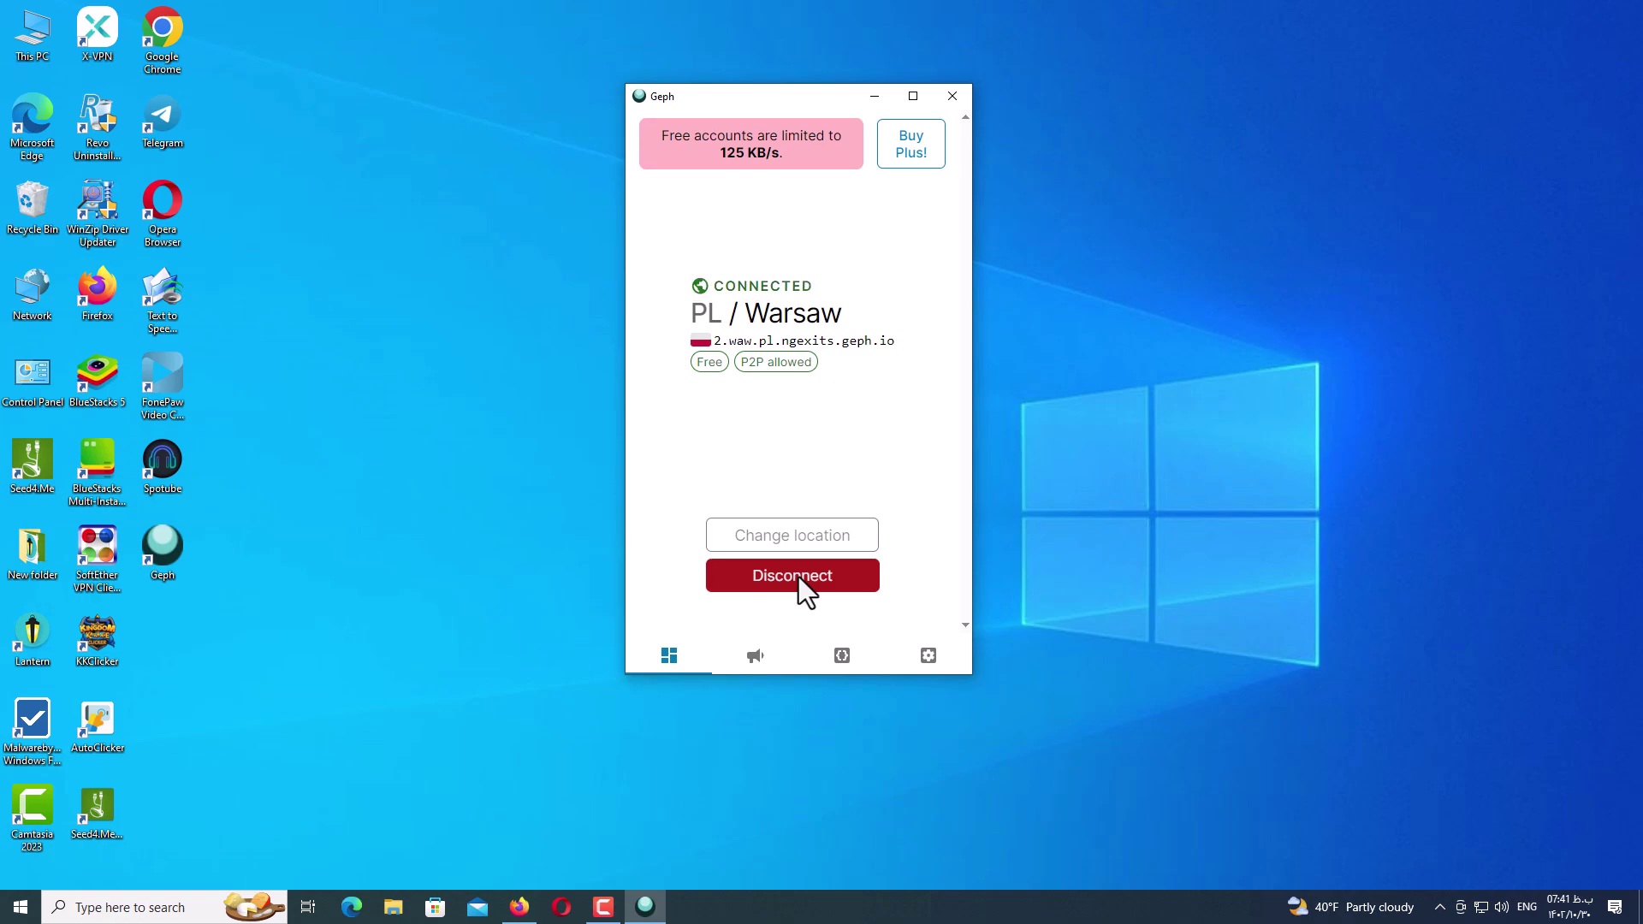
{"action": "left_click", "coordinate": [841, 655]}
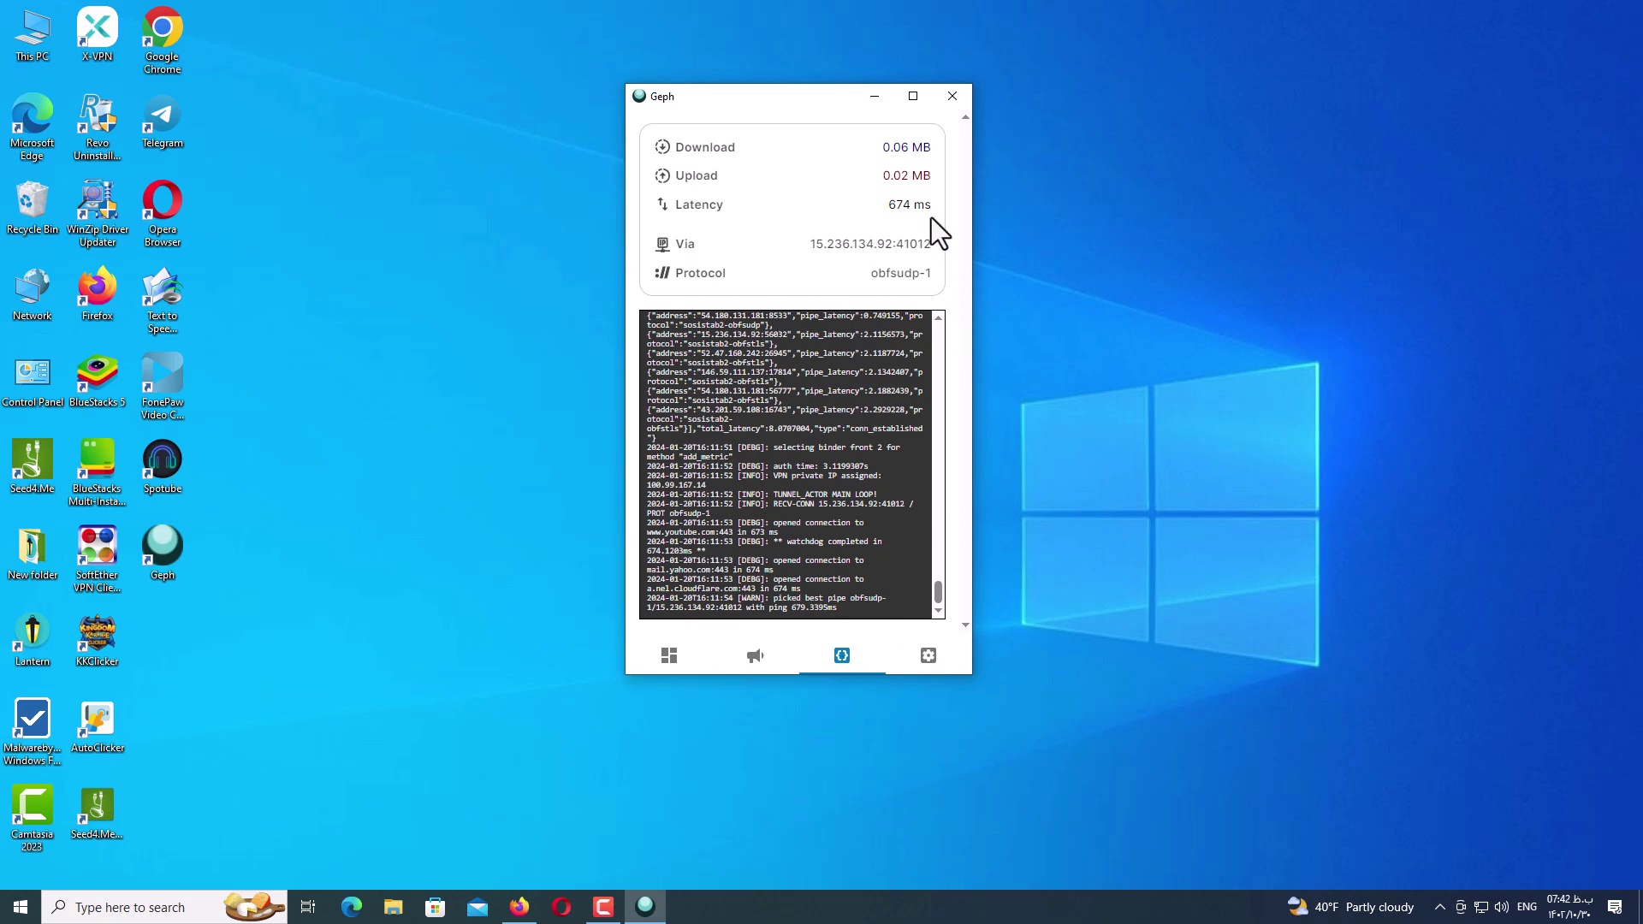
{"action": "left_click_drag", "start_coordinate": [938, 596], "coordinate": [942, 400]}
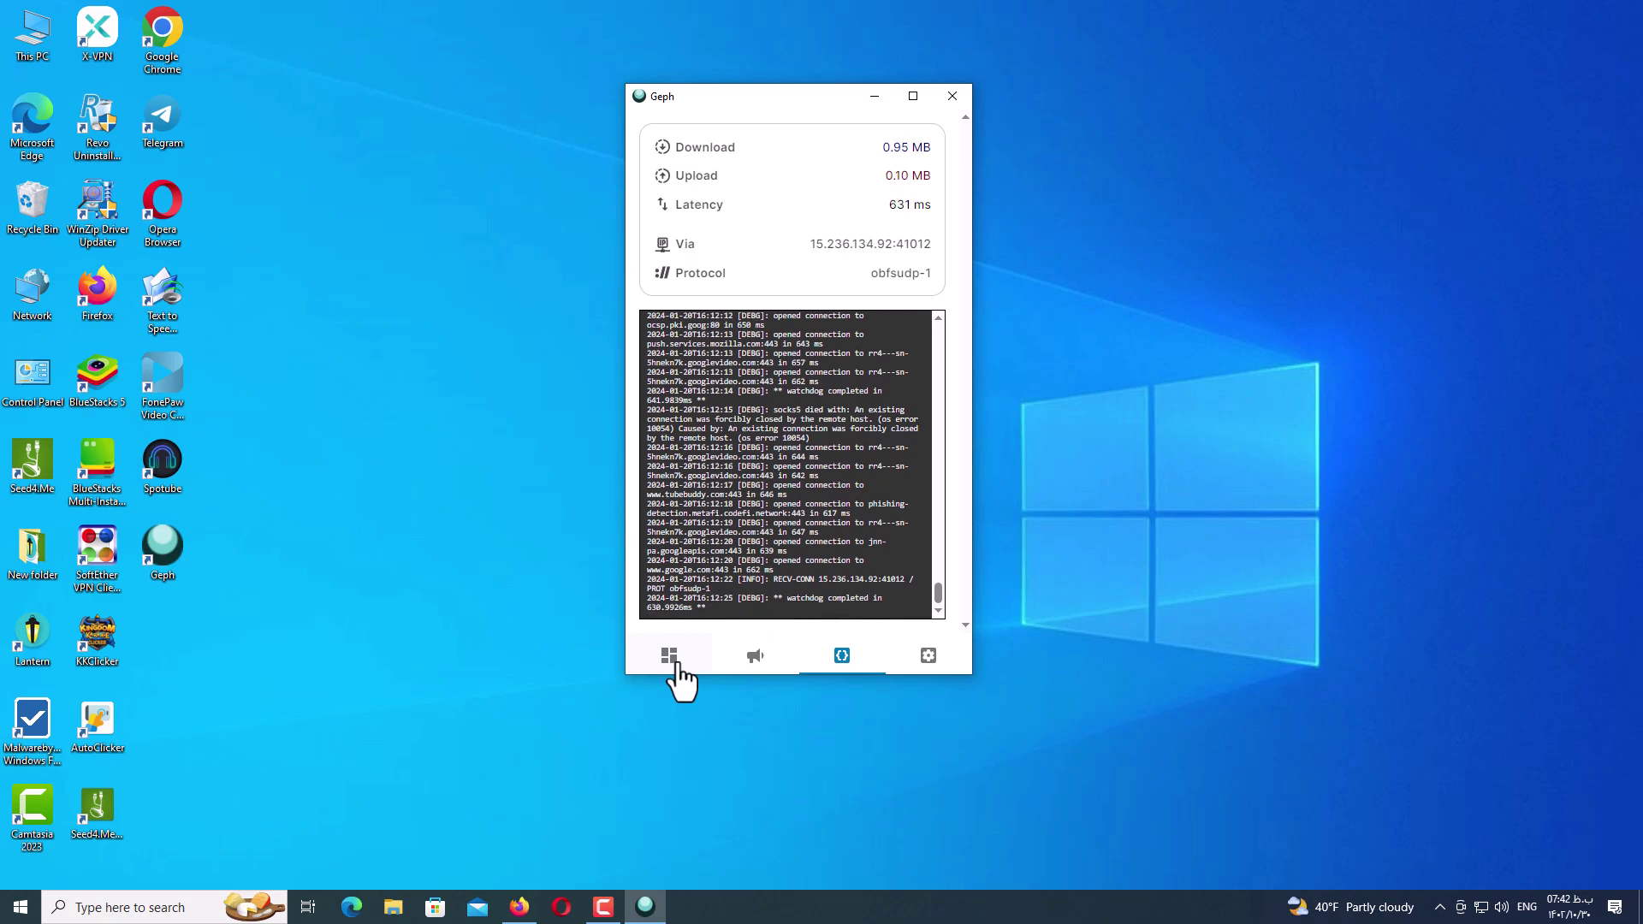
{"action": "left_click", "coordinate": [671, 657]}
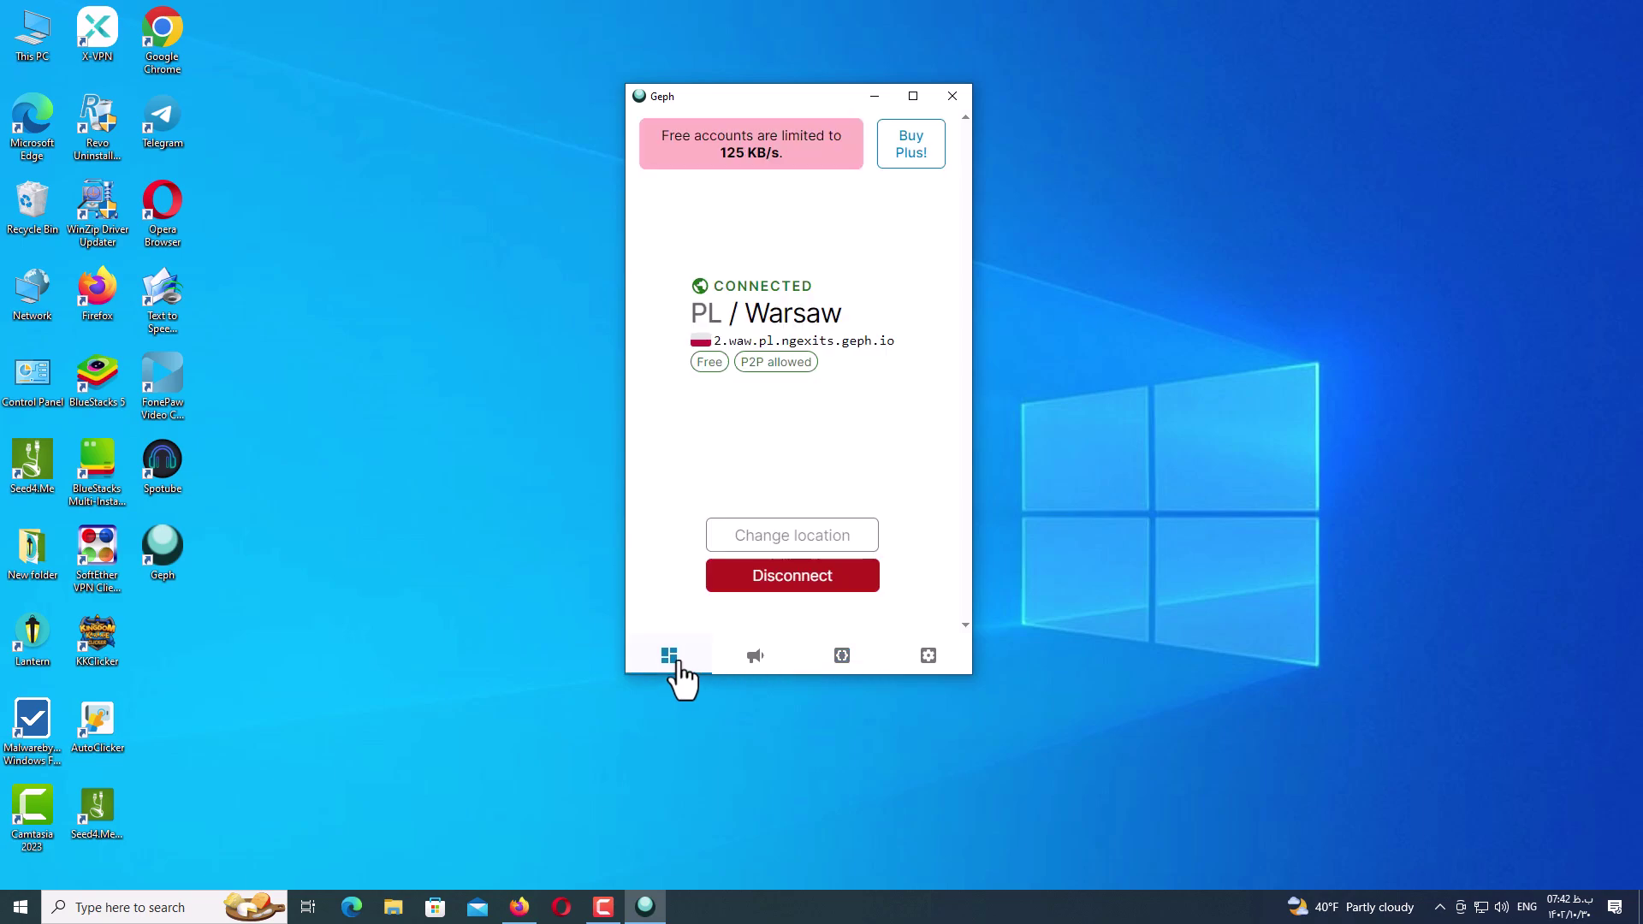
- End the PL / Warsaw connection with the red Disconnect button
{"action": "left_click", "coordinate": [793, 589]}
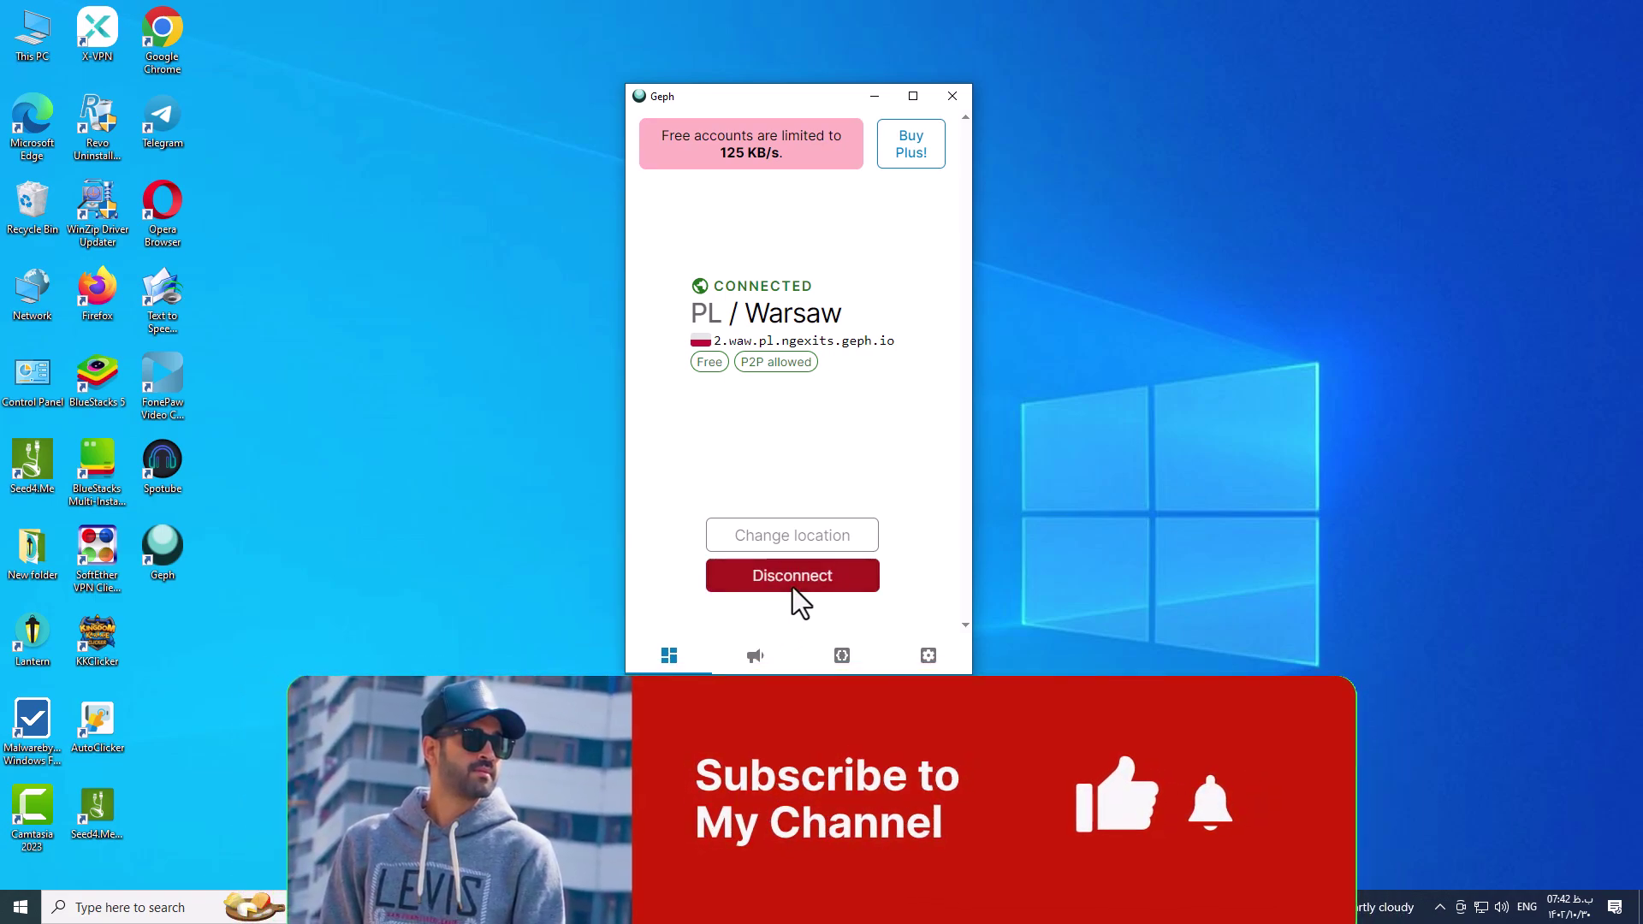